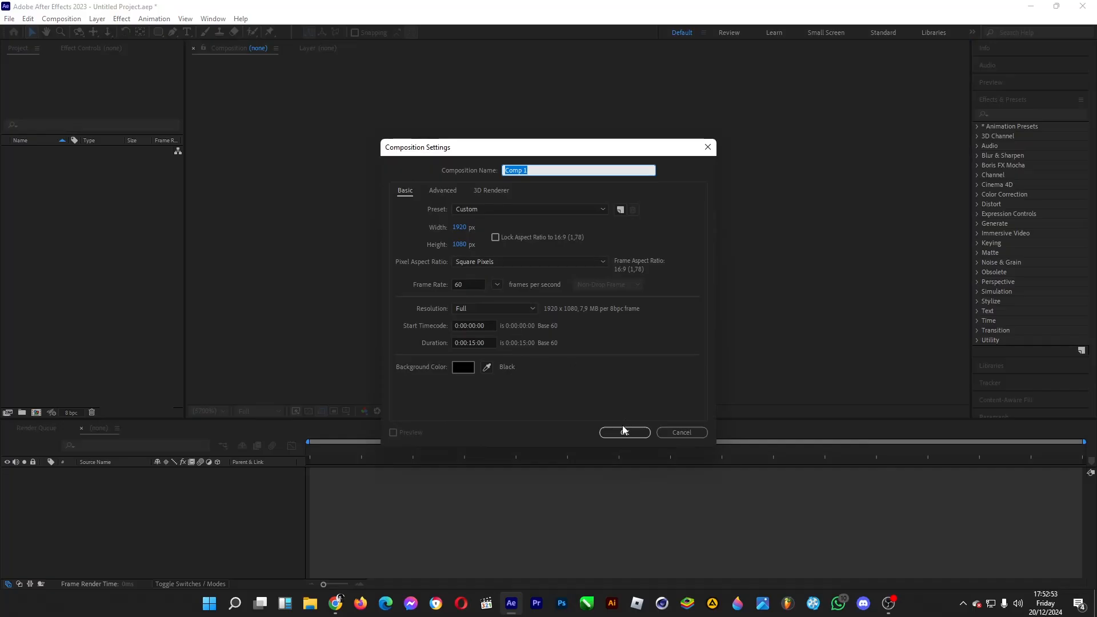
# Step: Create the 1920 × 1080, 60 fps, 15-second composition and add a full-size dark gray solid colored #363636
pyautogui.click(625, 433)
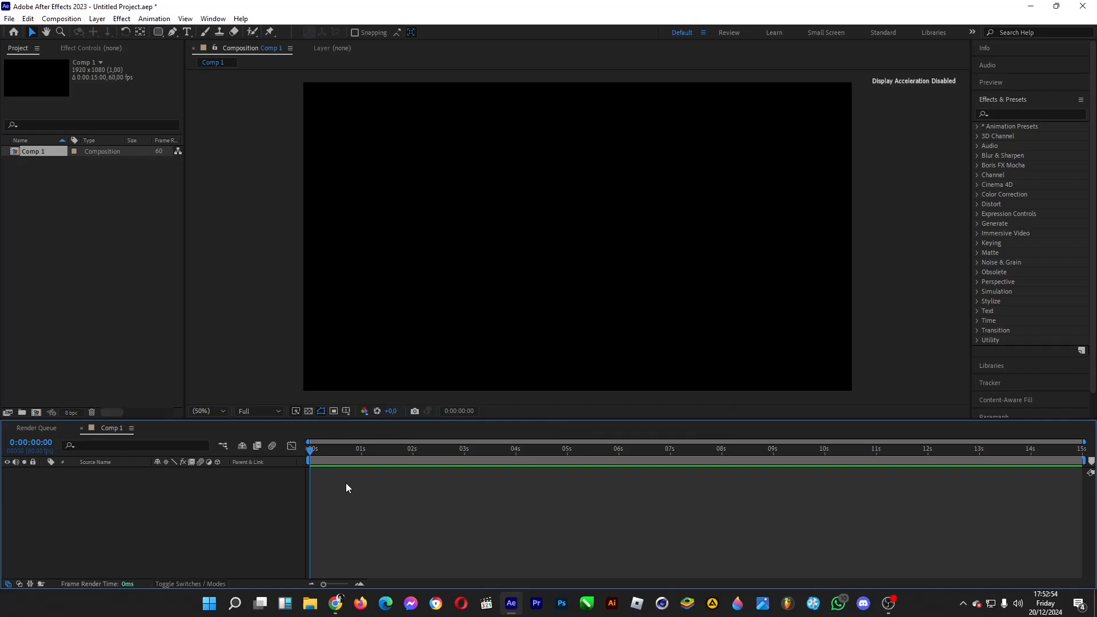
pyautogui.rightClick(259, 504)
pyautogui.moveTo(359, 372)
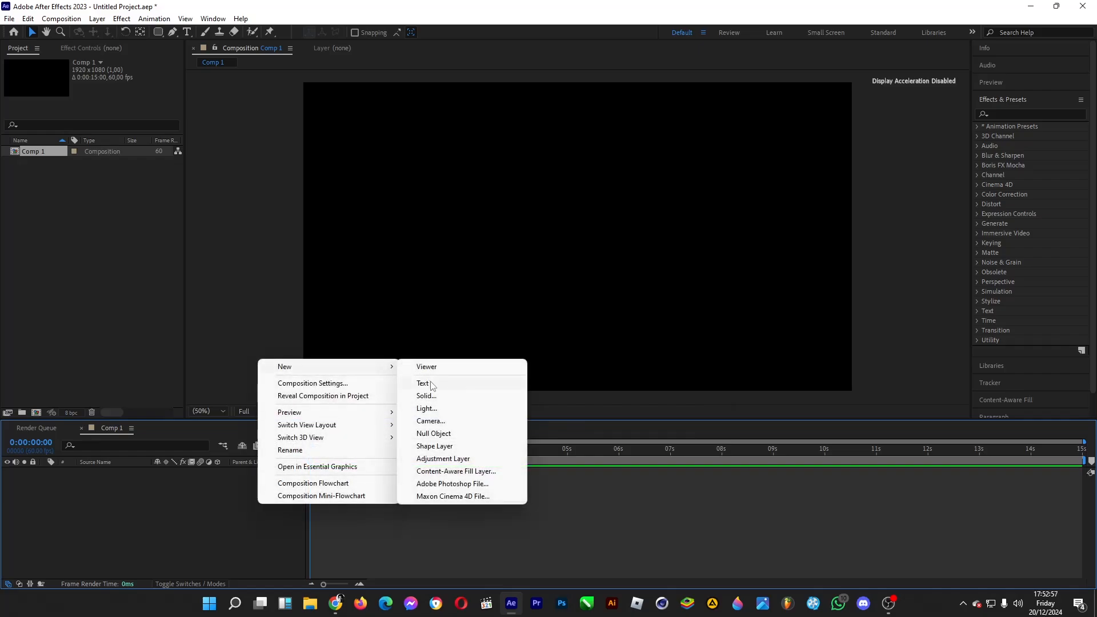
pyautogui.click(440, 400)
pyautogui.click(351, 350)
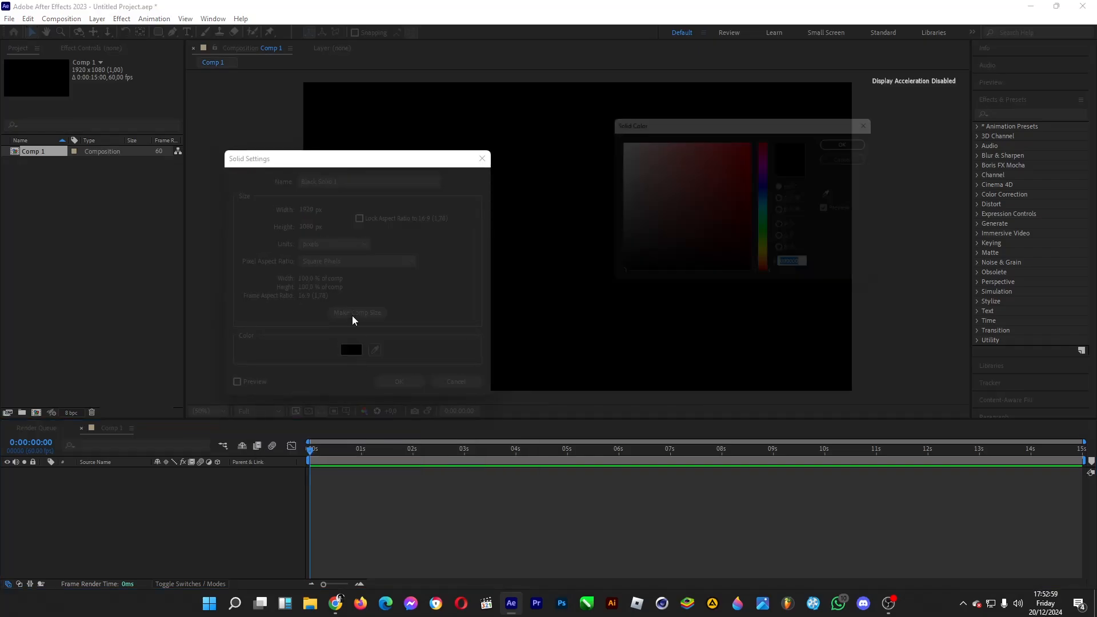
pyautogui.moveTo(623, 248); pyautogui.dragTo(586, 251)
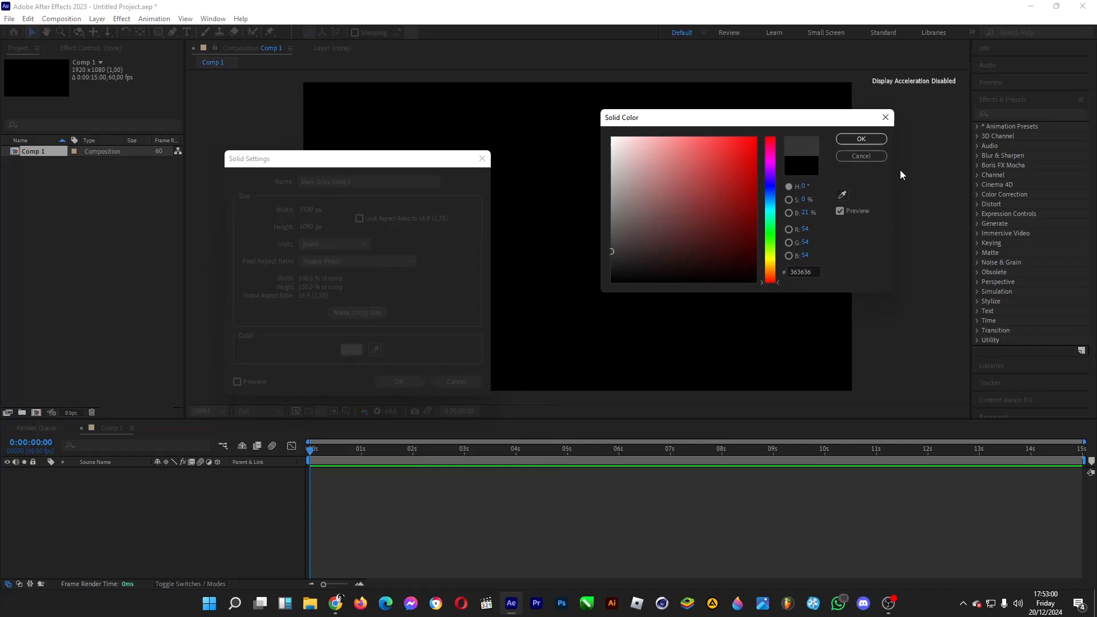
pyautogui.click(857, 142)
pyautogui.click(399, 382)
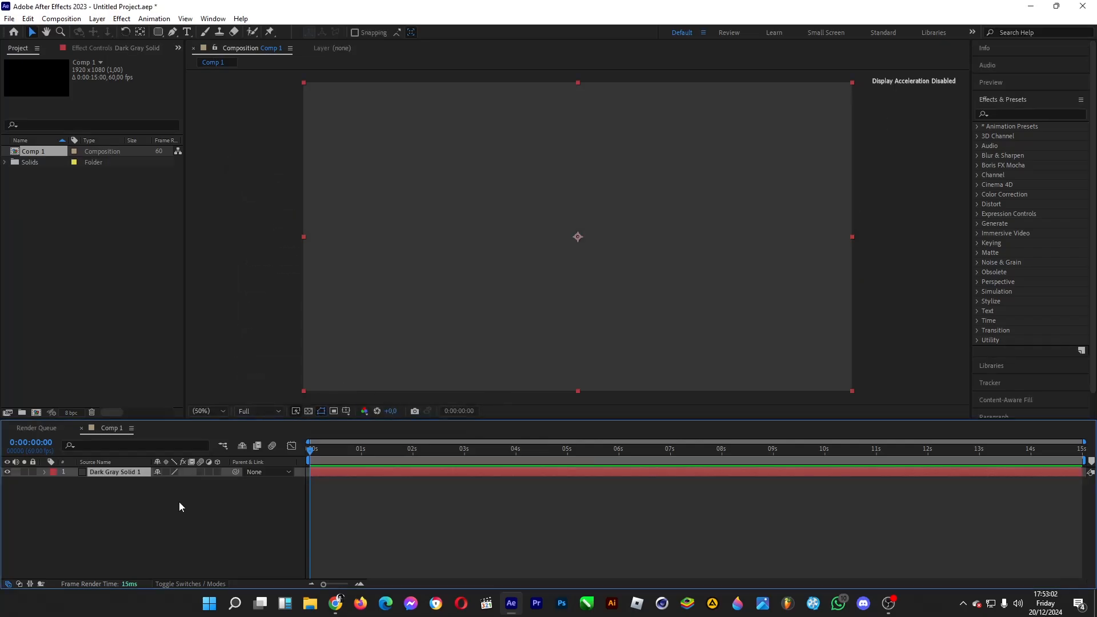
# Step: Add a second full-size solid in a slightly lighter dark gray above the first one
pyautogui.rightClick(131, 496)
pyautogui.moveTo(225, 367)
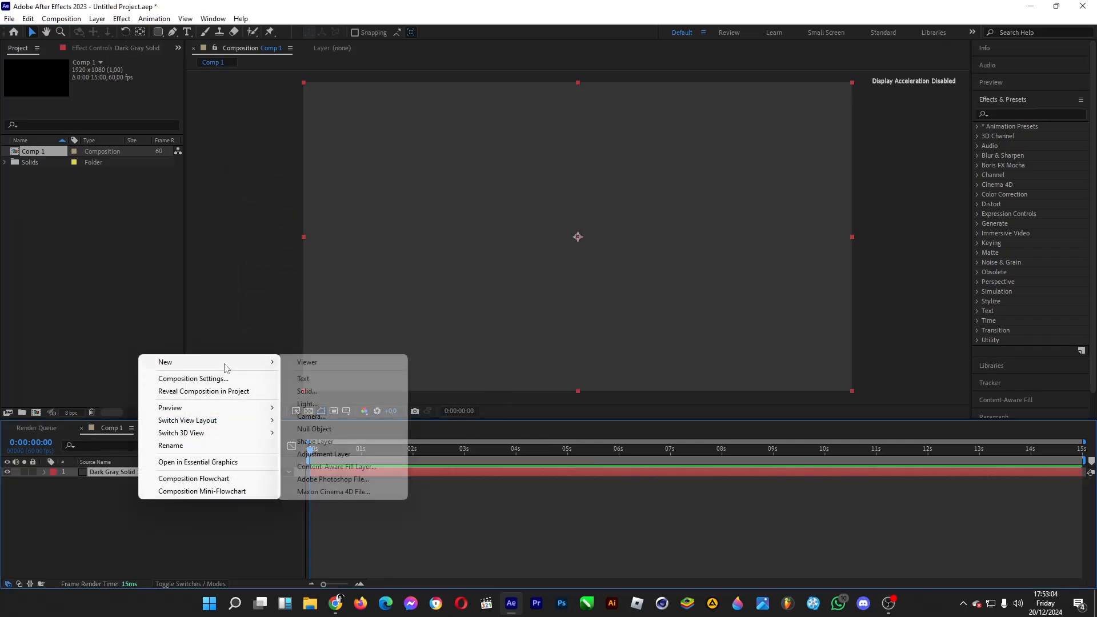
pyautogui.click(305, 387)
pyautogui.click(351, 349)
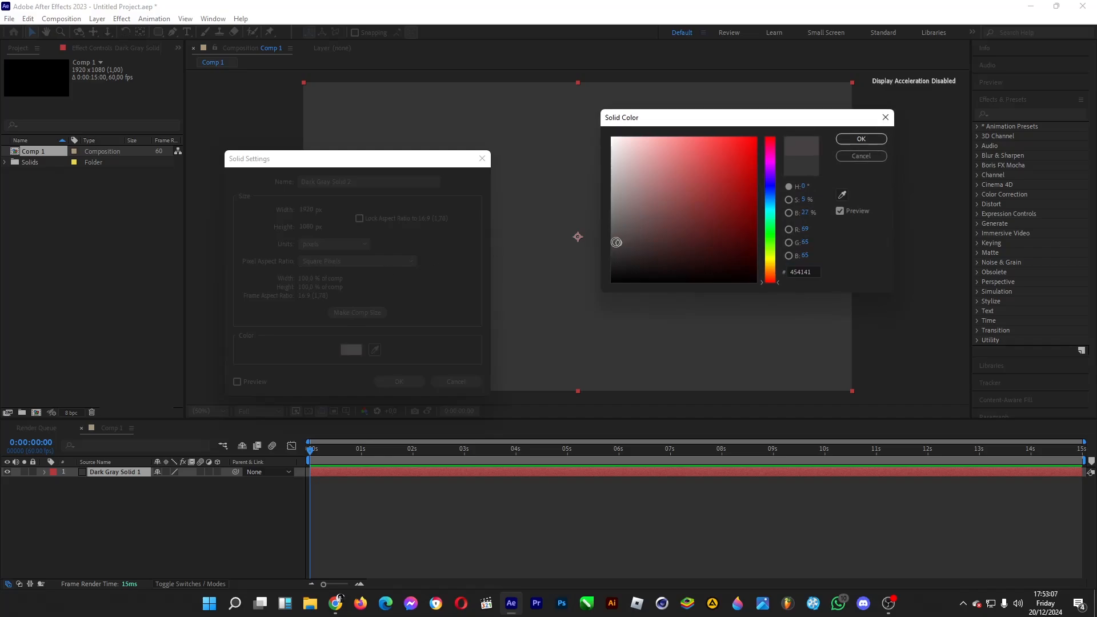
pyautogui.click(860, 139)
pyautogui.click(399, 381)
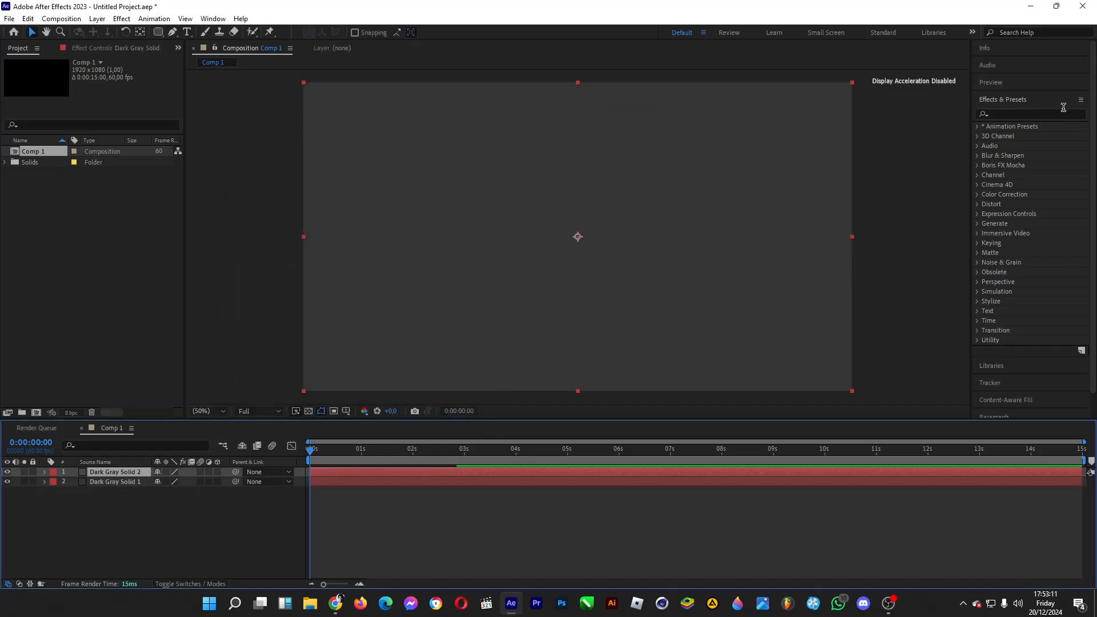
# Step: Apply the Venetian Blinds effect to the lighter solid with 50% transition completion and a 45° direction
pyautogui.click(1043, 114)
pyautogui.write('venet')
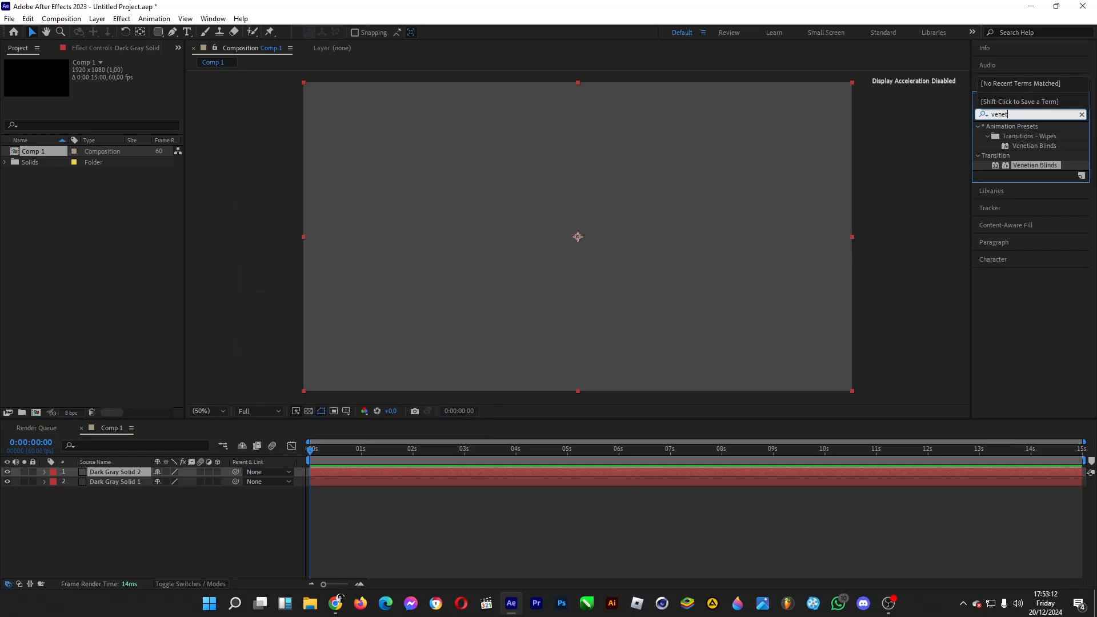
pyautogui.moveTo(1043, 163); pyautogui.dragTo(120, 472)
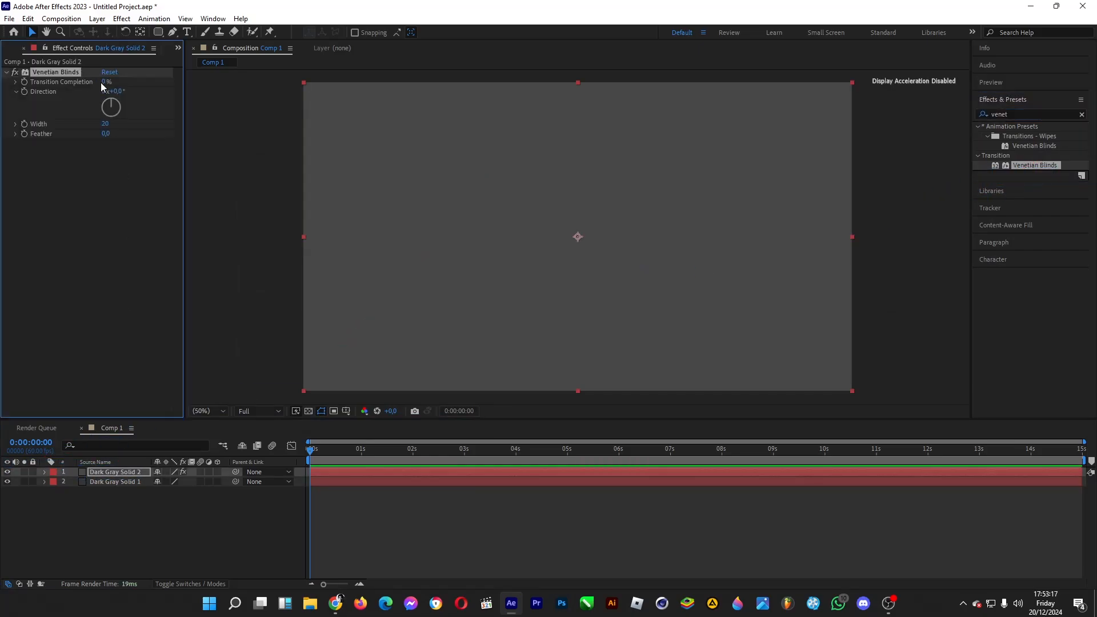
pyautogui.press('Return')
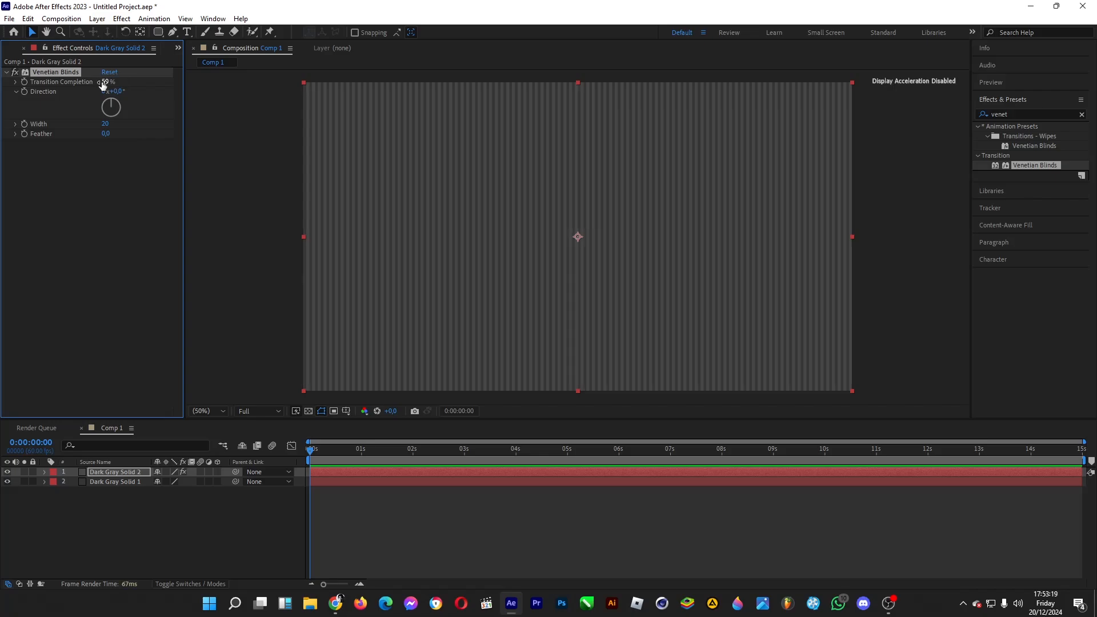
pyautogui.click(119, 92)
pyautogui.press('Return')
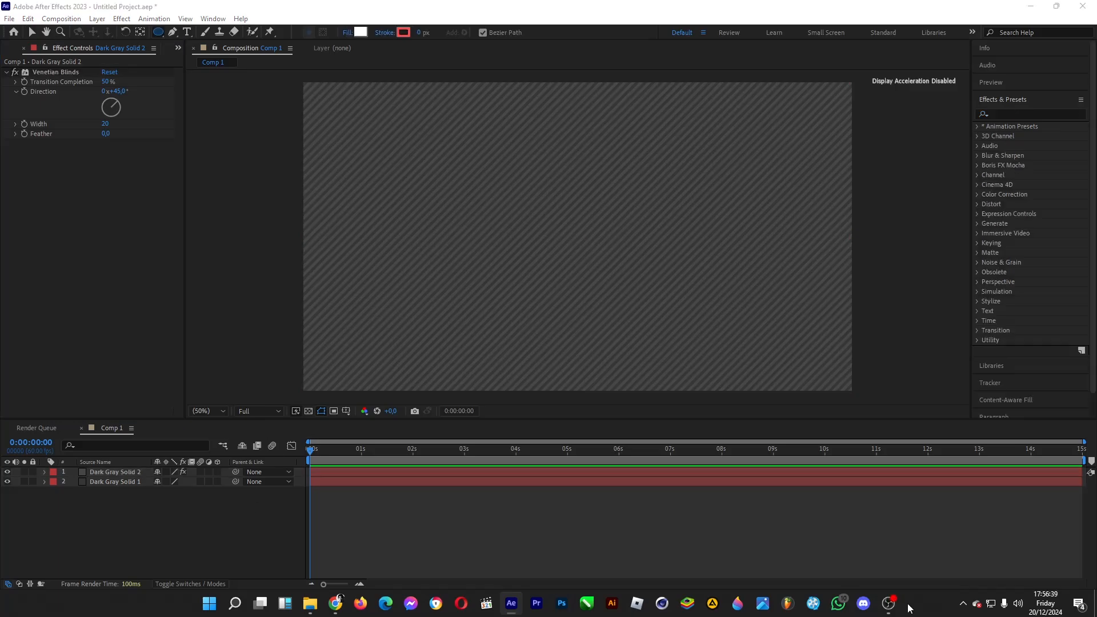
# Step: Choose the Ellipse tool and set its fill type to Radial Gradient
pyautogui.click(160, 32)
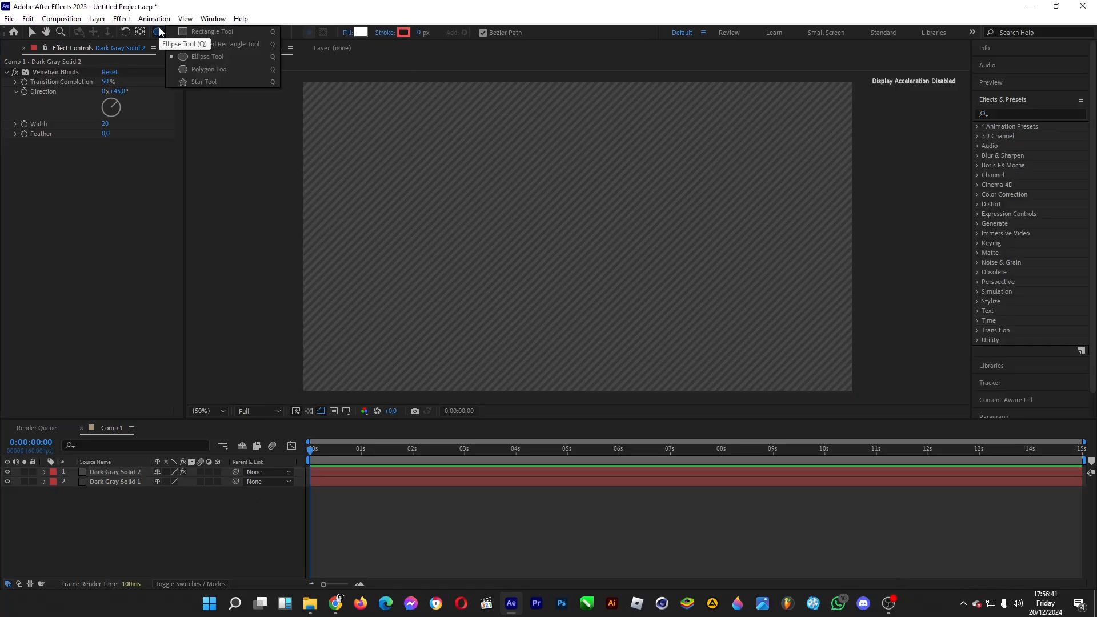
pyautogui.click(222, 60)
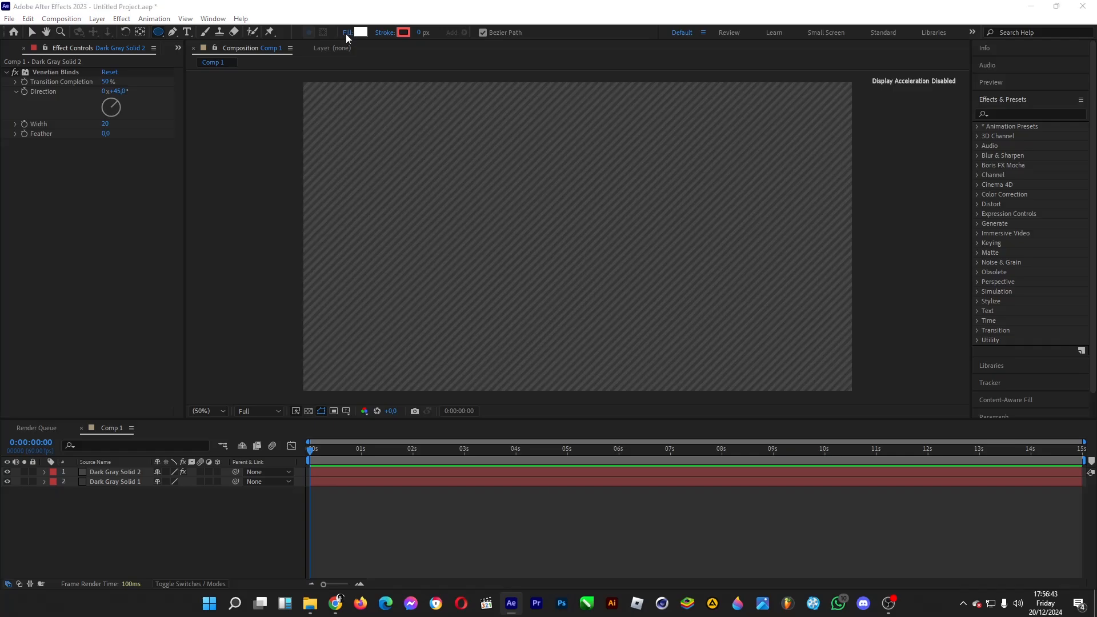
pyautogui.click(345, 37)
pyautogui.click(531, 268)
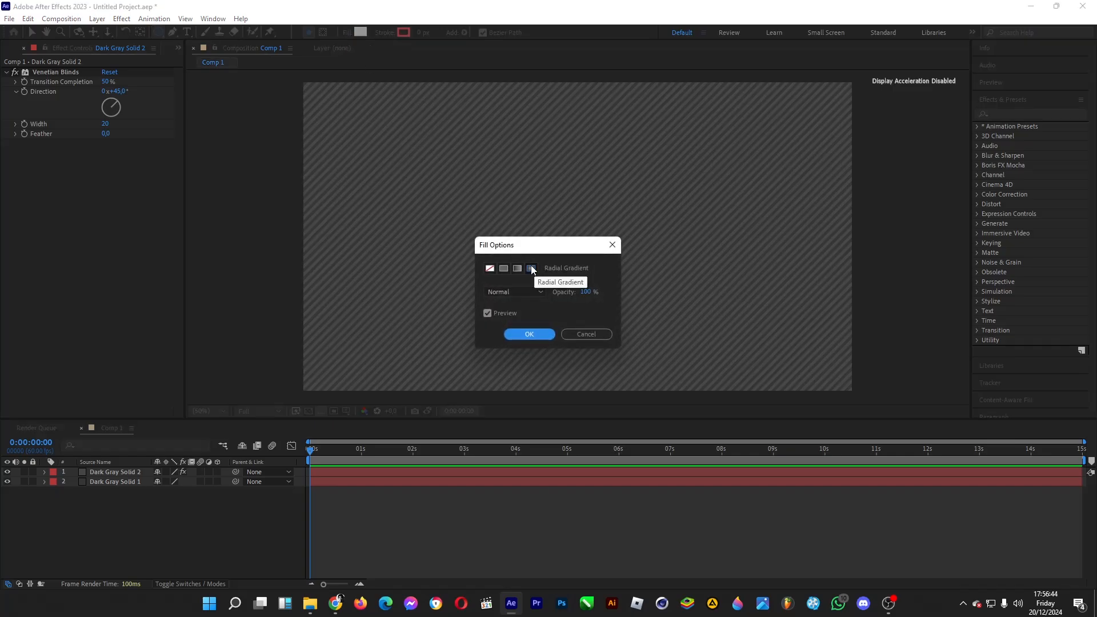
pyautogui.click(527, 334)
# Step: Color the fill gradient's first stop purple #8900D8 and its last stop light pink
pyautogui.click(361, 32)
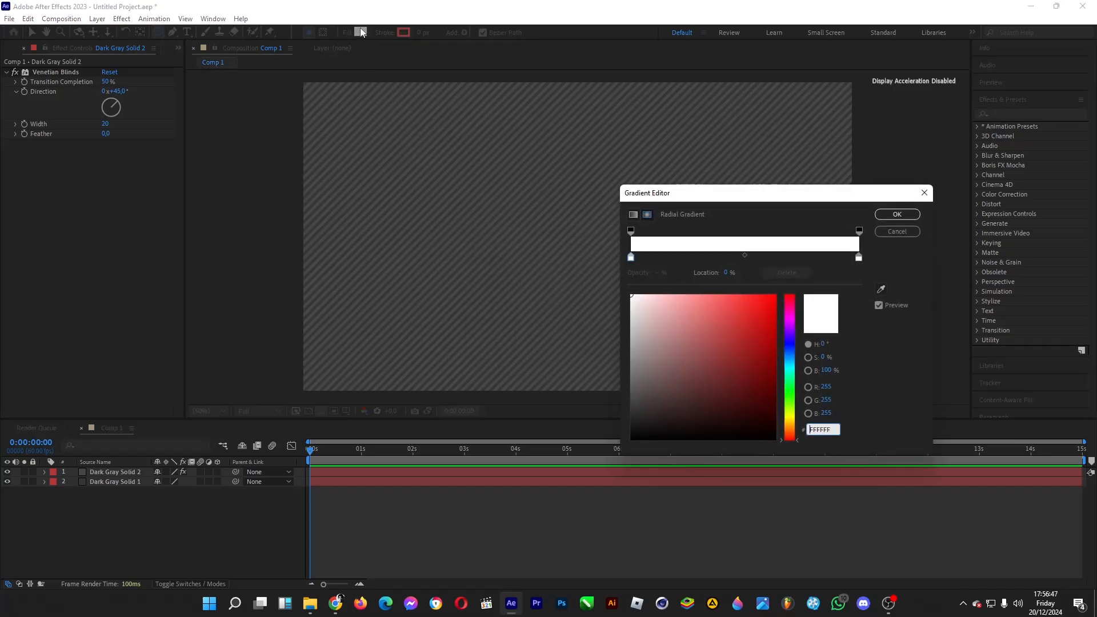
pyautogui.moveTo(745, 333)
pyautogui.mouseDown()
pyautogui.moveTo(805, 343)
pyautogui.moveTo(778, 317)
pyautogui.mouseUp()
pyautogui.click(793, 328)
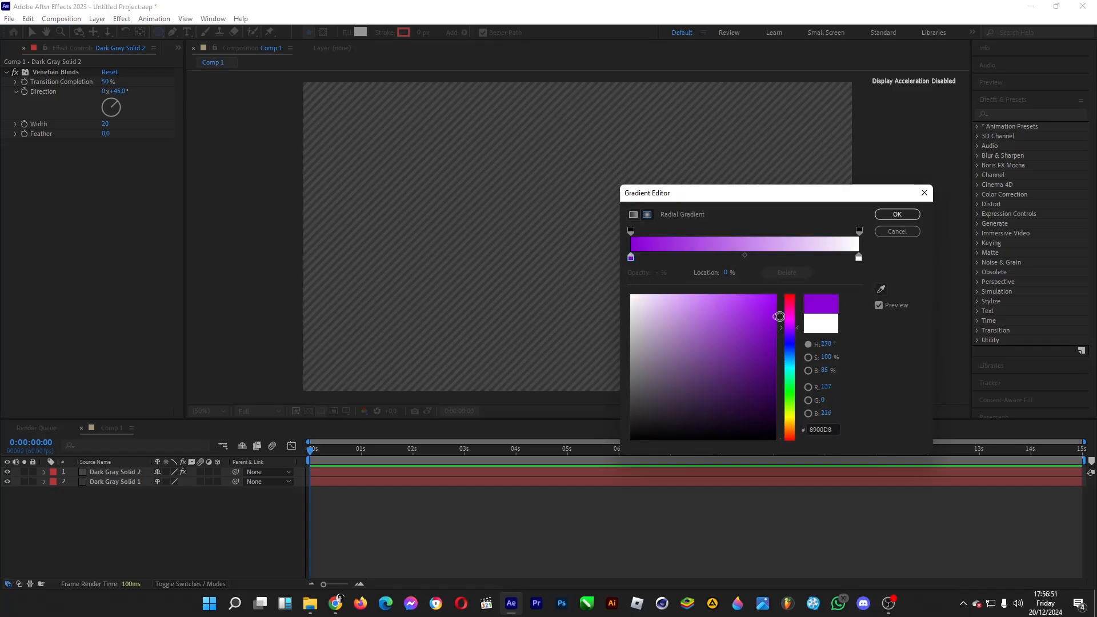
pyautogui.click(859, 259)
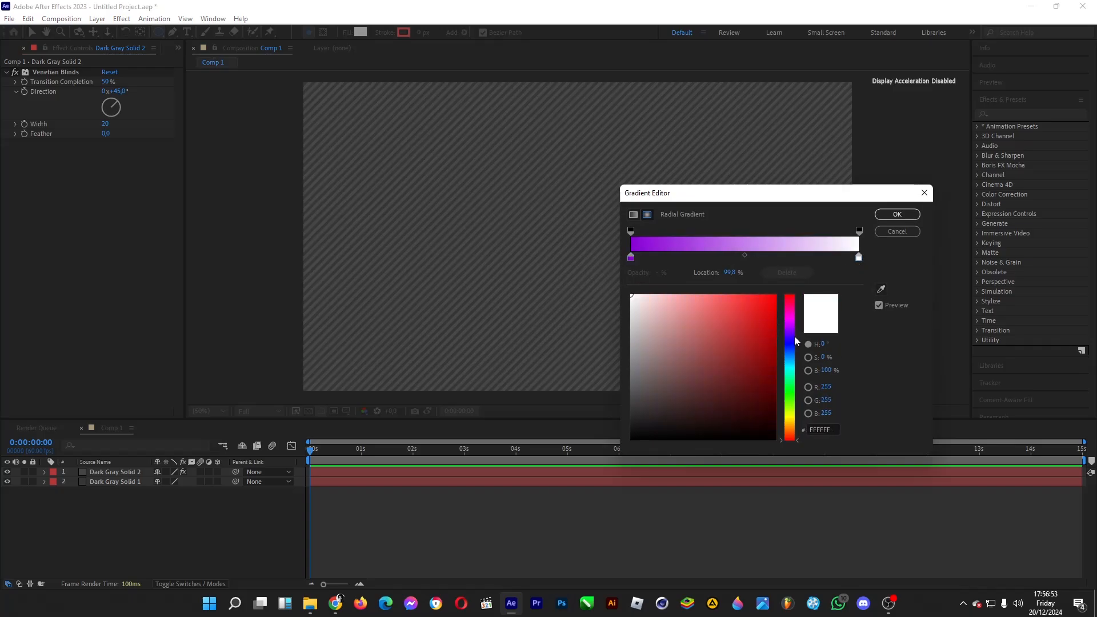
pyautogui.click(791, 322)
pyautogui.moveTo(755, 320)
pyautogui.mouseDown()
pyautogui.moveTo(676, 264)
pyautogui.moveTo(689, 275)
pyautogui.mouseUp()
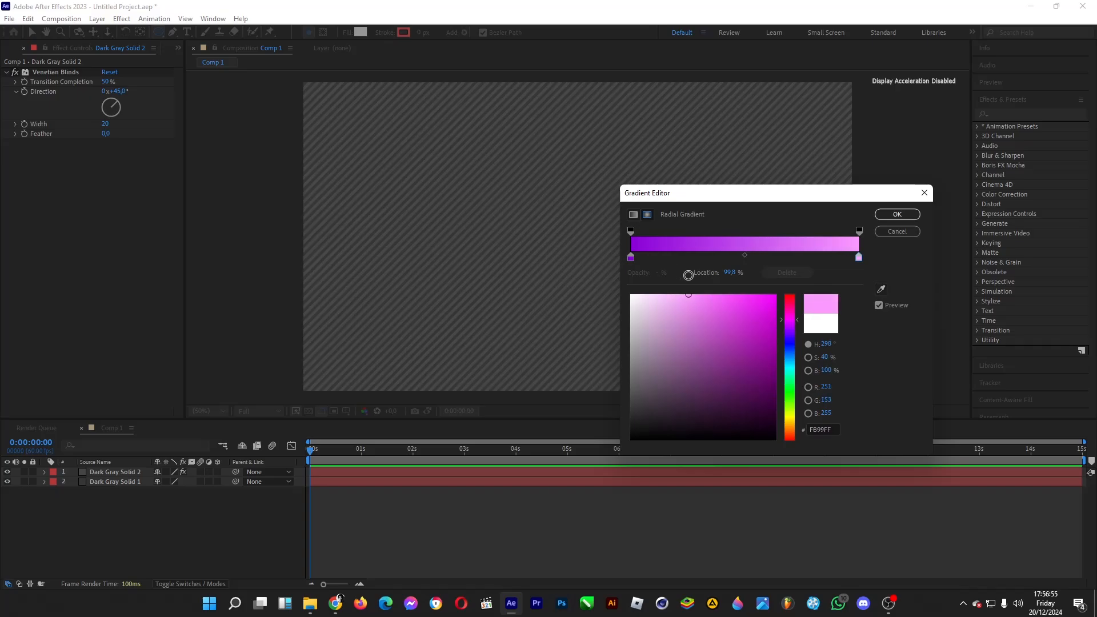
pyautogui.click(898, 214)
# Step: Reverse the gradient to run from light pink #FB95FF to purple and draw a circle slightly above and right of the composition's center
pyautogui.click(364, 32)
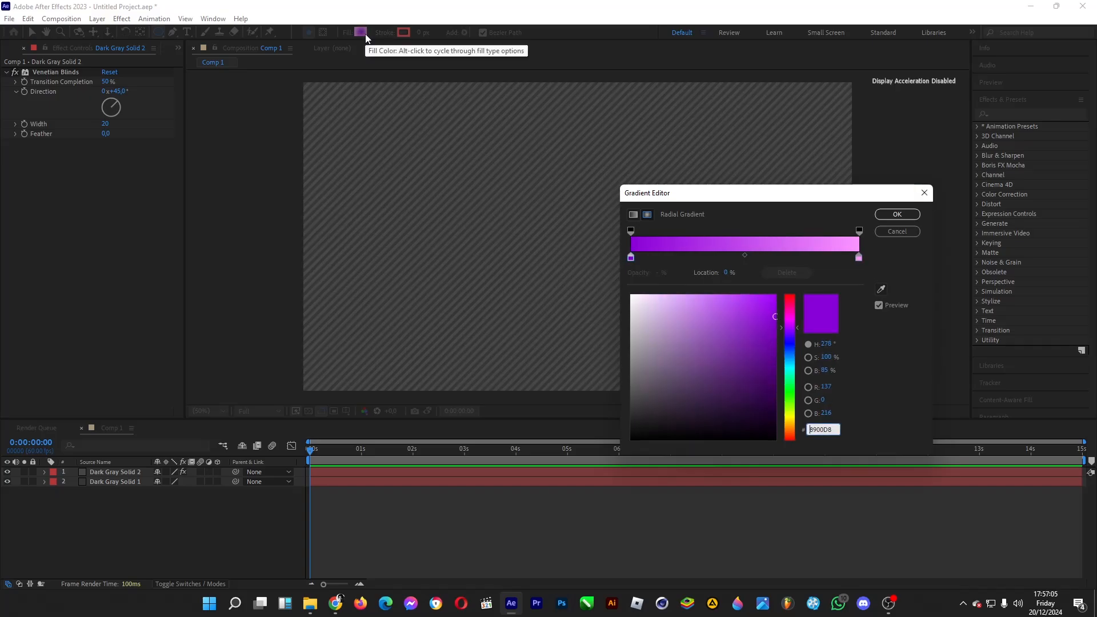
pyautogui.moveTo(859, 258)
pyautogui.mouseDown()
pyautogui.moveTo(683, 259)
pyautogui.moveTo(859, 258)
pyautogui.mouseUp()
pyautogui.moveTo(684, 259); pyautogui.dragTo(615, 259)
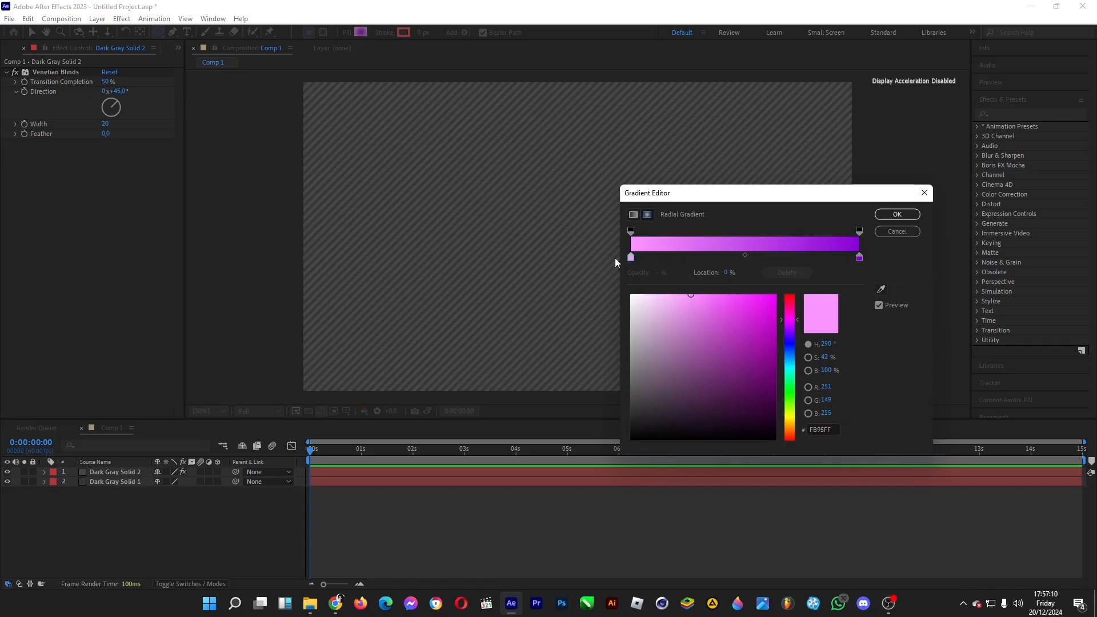
pyautogui.click(892, 215)
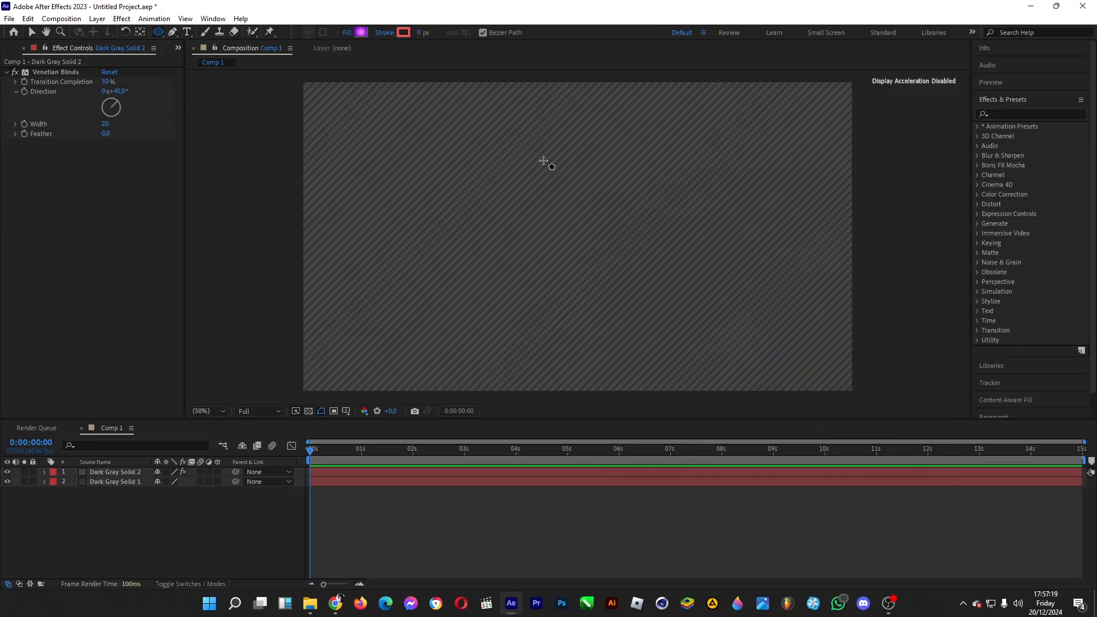
pyautogui.moveTo(543, 161); pyautogui.dragTo(649, 265)
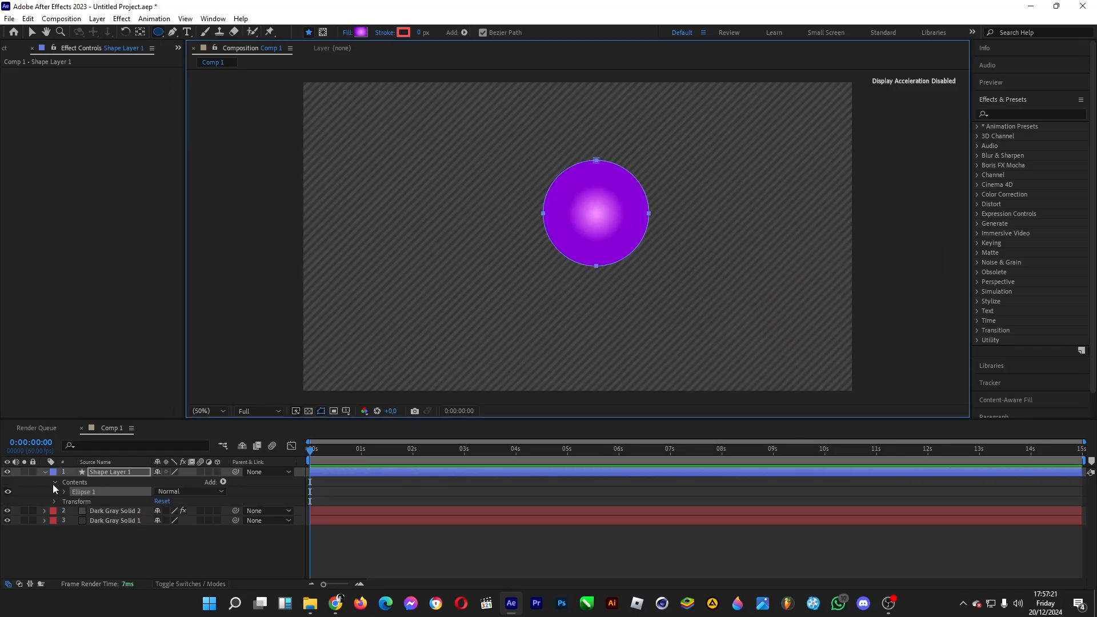
# Step: Offset the circle's gradient highlight to its upper right, with start point 64, -80 and end point -54, 86
pyautogui.click(63, 493)
pyautogui.scroll(-1, 63, 495)
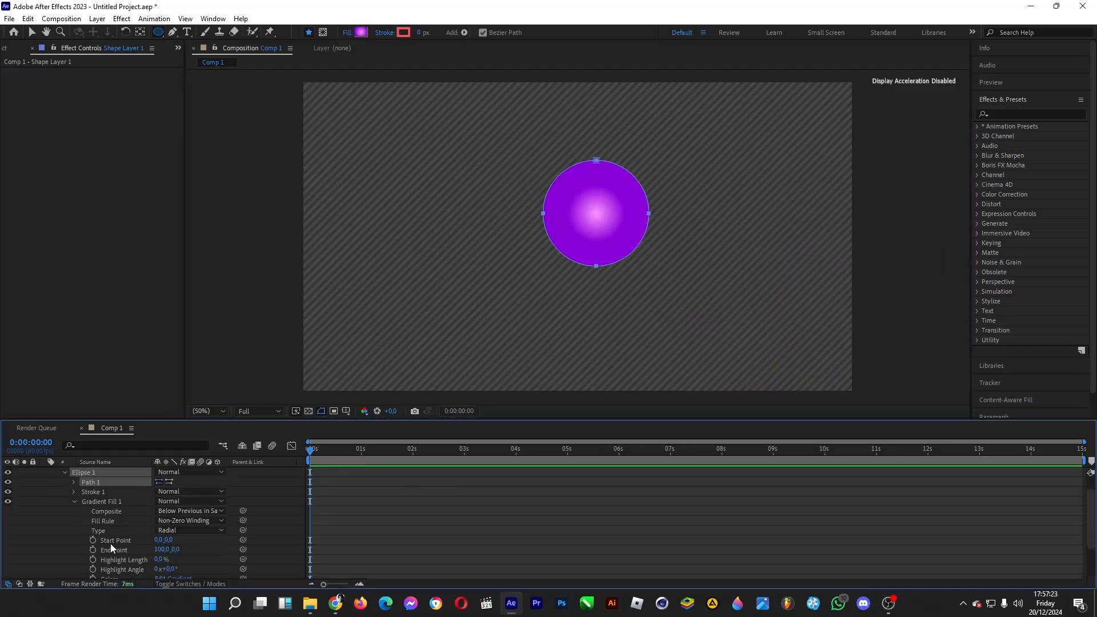
pyautogui.scroll(-2, 112, 522)
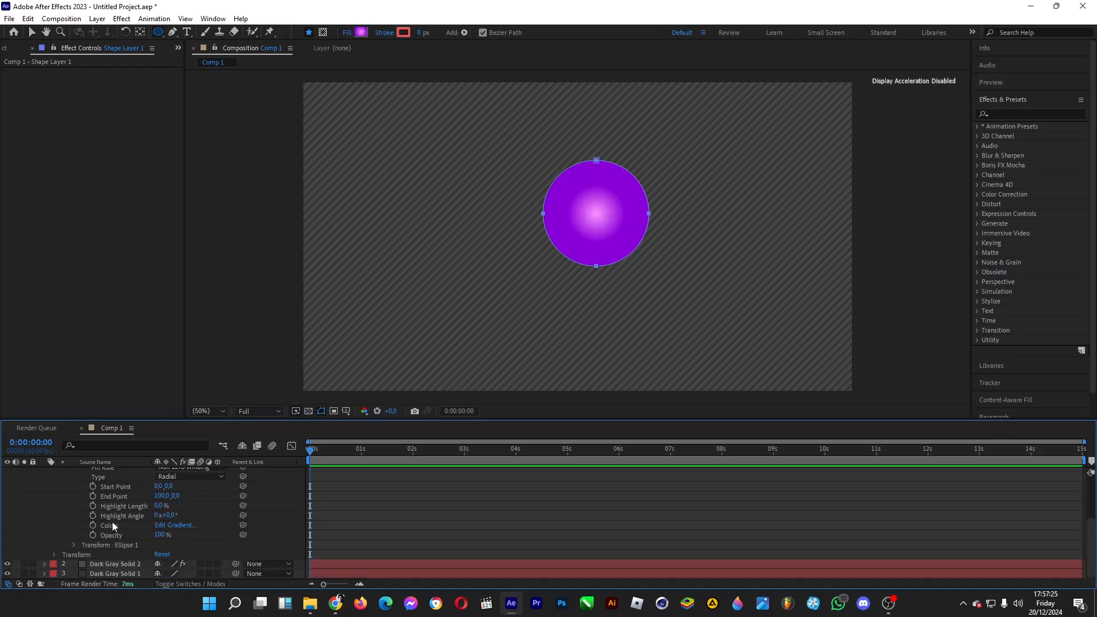
pyautogui.click(105, 495)
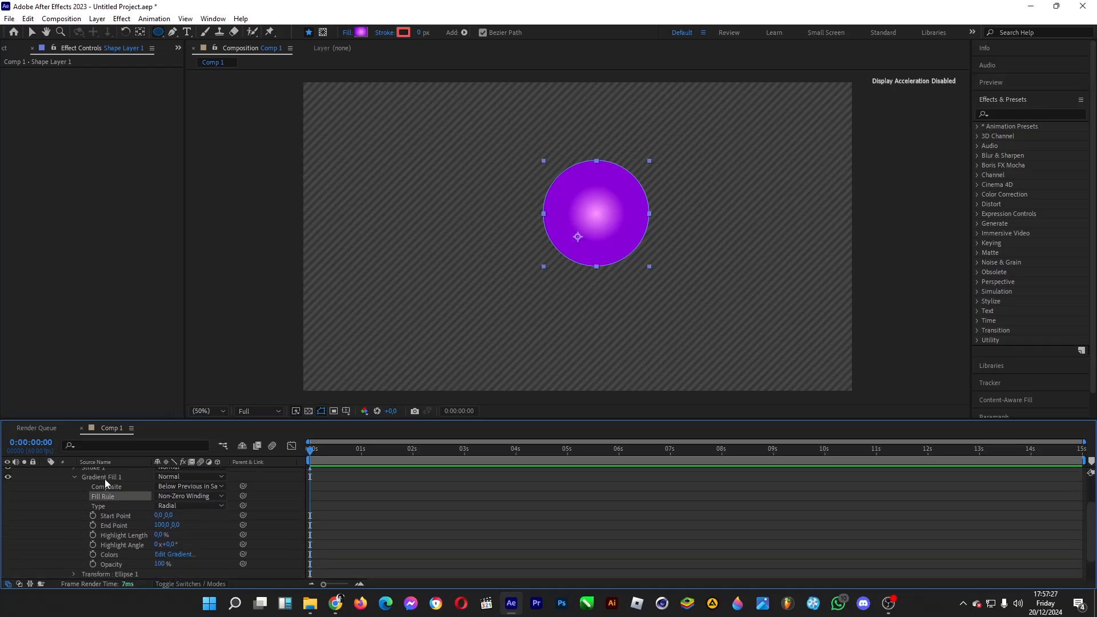
pyautogui.click(106, 479)
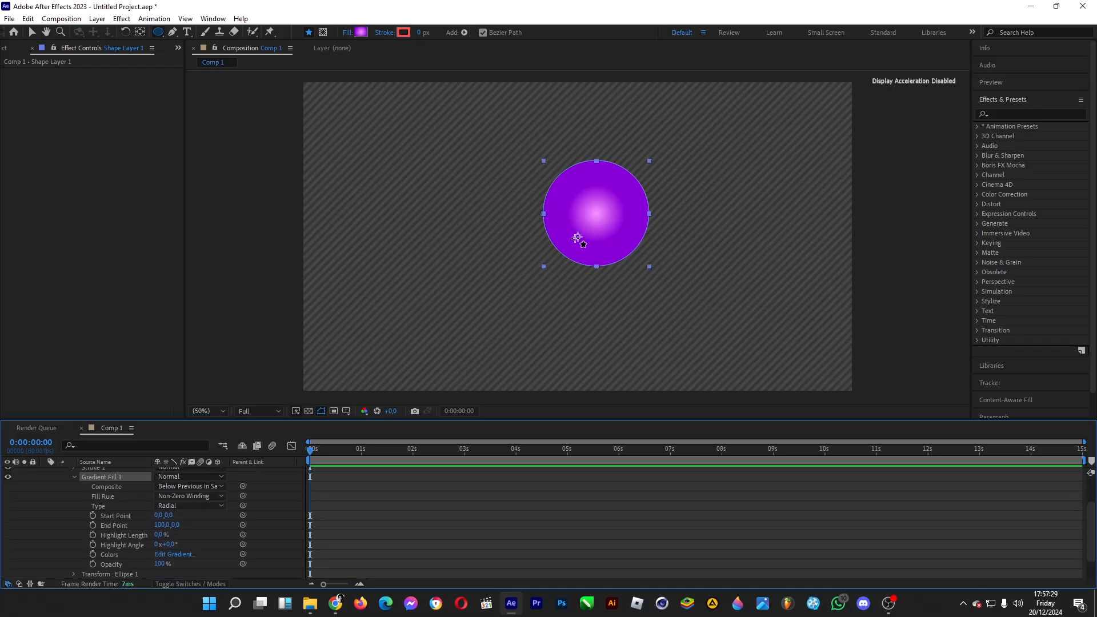
pyautogui.click(32, 33)
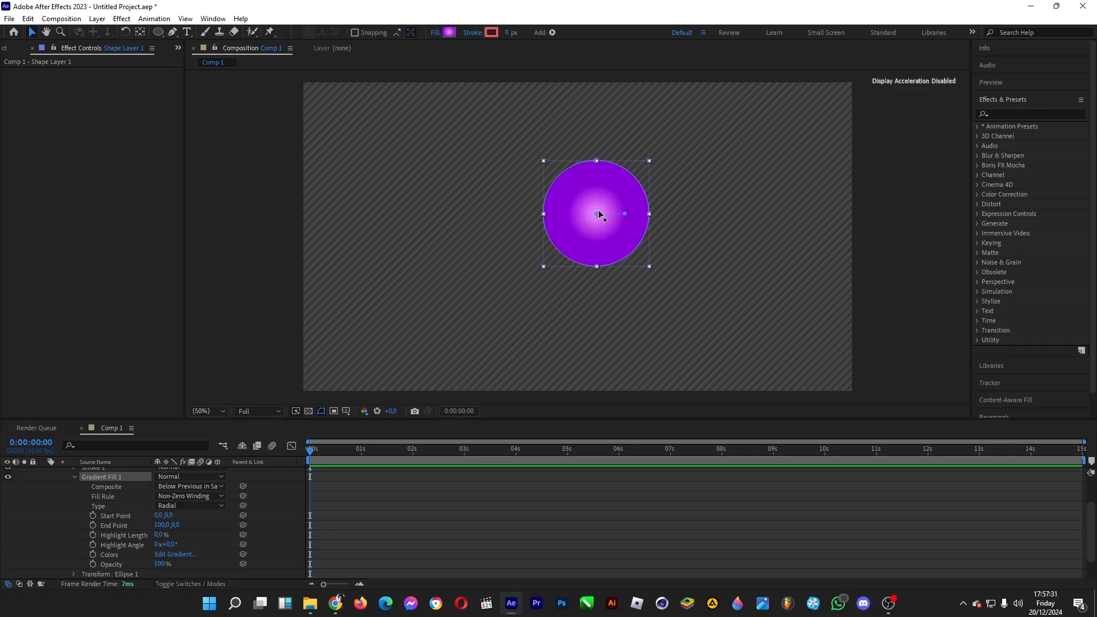
pyautogui.moveTo(598, 211)
pyautogui.mouseDown()
pyautogui.moveTo(619, 192)
pyautogui.moveTo(623, 215)
pyautogui.moveTo(585, 247)
pyautogui.mouseUp()
pyautogui.moveTo(618, 190); pyautogui.dragTo(613, 192)
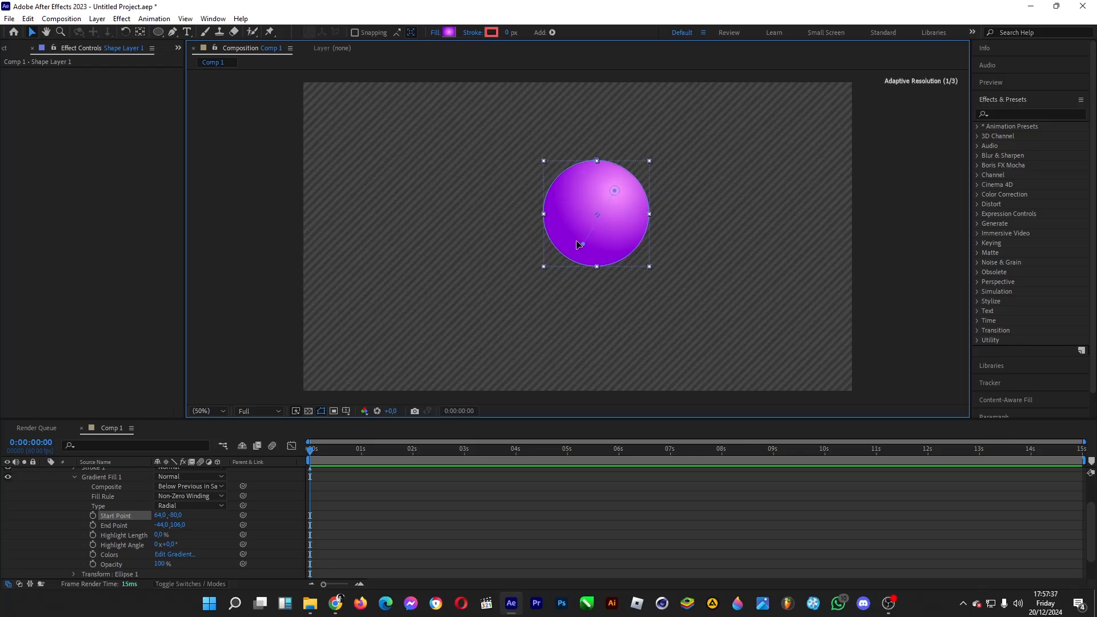
pyautogui.moveTo(583, 244); pyautogui.dragTo(581, 238)
# Step: Duplicate the purple circle's layer and place the copy in the upper left of the composition
pyautogui.moveTo(614, 191); pyautogui.dragTo(443, 182)
pyautogui.scroll(3, 129, 530)
pyautogui.click(109, 474)
pyautogui.hotkey('ctrl', 'd')
# Step: Scale the original circle's ellipse to 81% and recolor its gradient from light cyan to blue #00A8FF
pyautogui.scroll(-4, 86, 520)
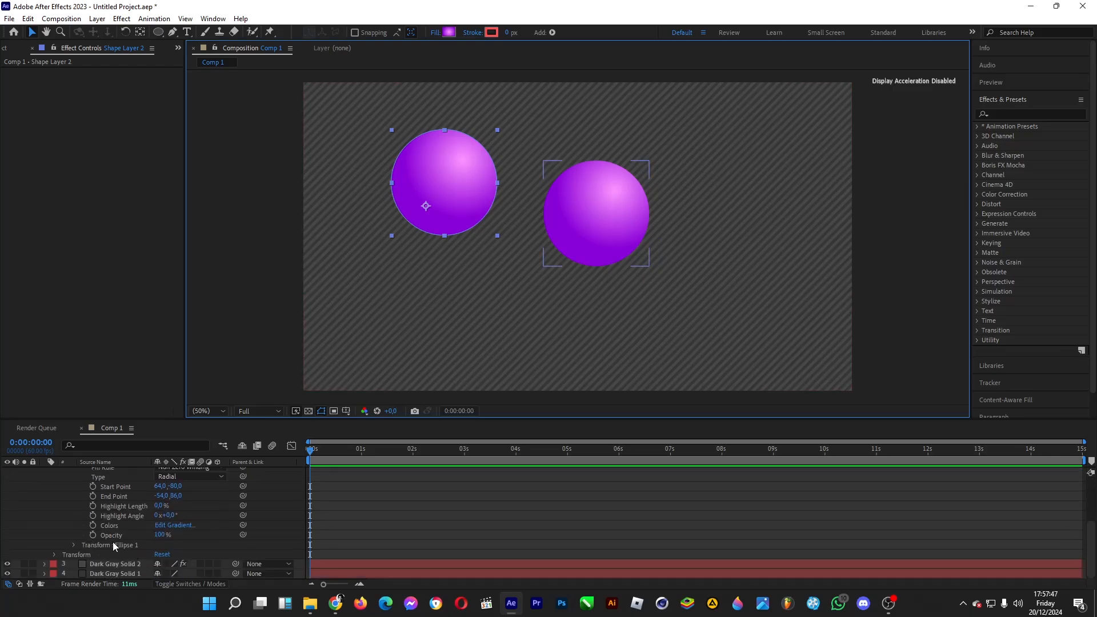
pyautogui.click(74, 544)
pyautogui.scroll(-2, 125, 540)
pyautogui.moveTo(172, 534); pyautogui.dragTo(161, 534)
pyautogui.click(175, 486)
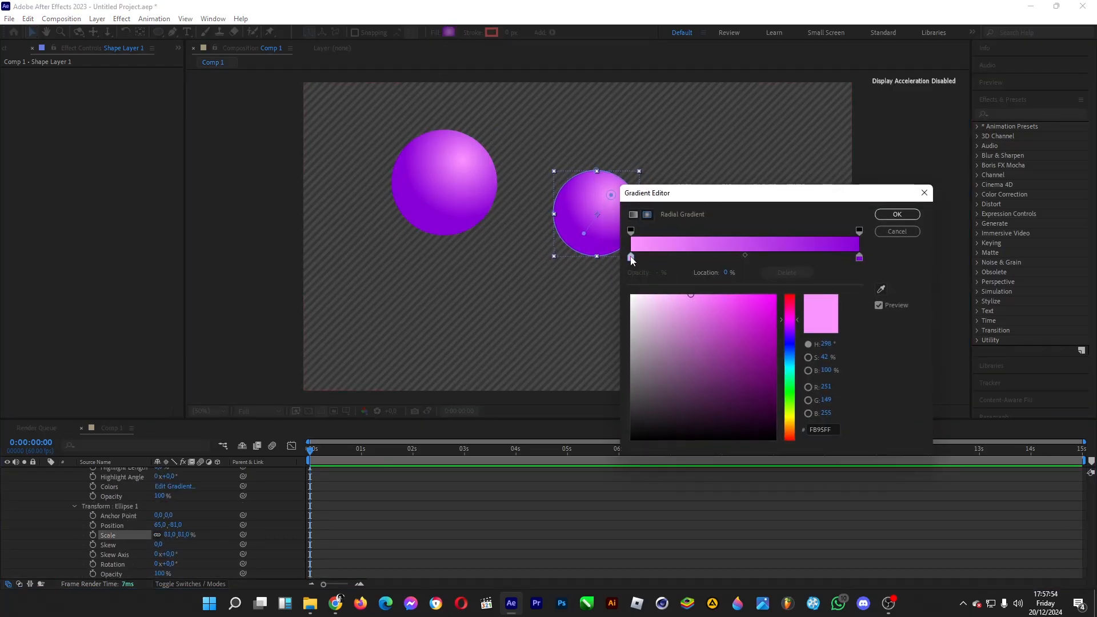
pyautogui.moveTo(790, 320); pyautogui.dragTo(778, 268)
pyautogui.click(859, 257)
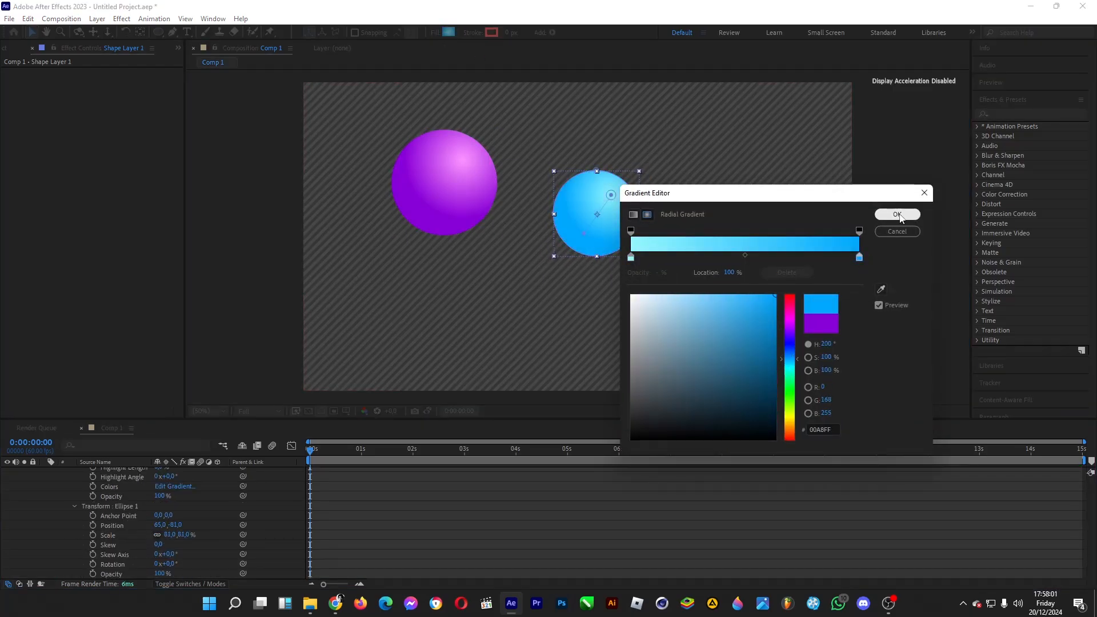
pyautogui.click(898, 214)
# Step: Duplicate the blue circle, placing one below the composition's center and the other in the right part
pyautogui.moveTo(578, 225); pyautogui.dragTo(561, 314)
pyautogui.scroll(5, 109, 515)
pyautogui.click(101, 483)
pyautogui.hotkey('ctrl', 'd')
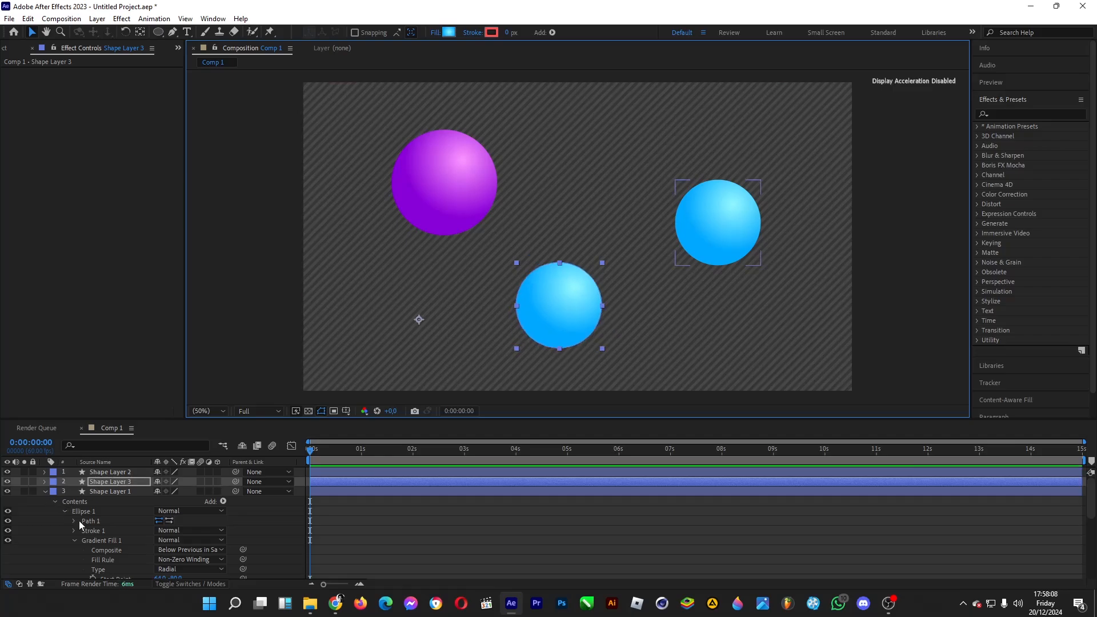
# Step: Scale the right-hand blue circle's ellipse to 89% and recolor its gradient from light yellow-green to bright green
pyautogui.scroll(-5, 80, 523)
pyautogui.moveTo(166, 521); pyautogui.dragTo(172, 522)
pyautogui.click(449, 32)
pyautogui.click(631, 258)
pyautogui.moveTo(790, 369); pyautogui.dragTo(792, 414)
pyautogui.click(860, 257)
pyautogui.moveTo(790, 366); pyautogui.dragTo(790, 389)
pyautogui.click(897, 215)
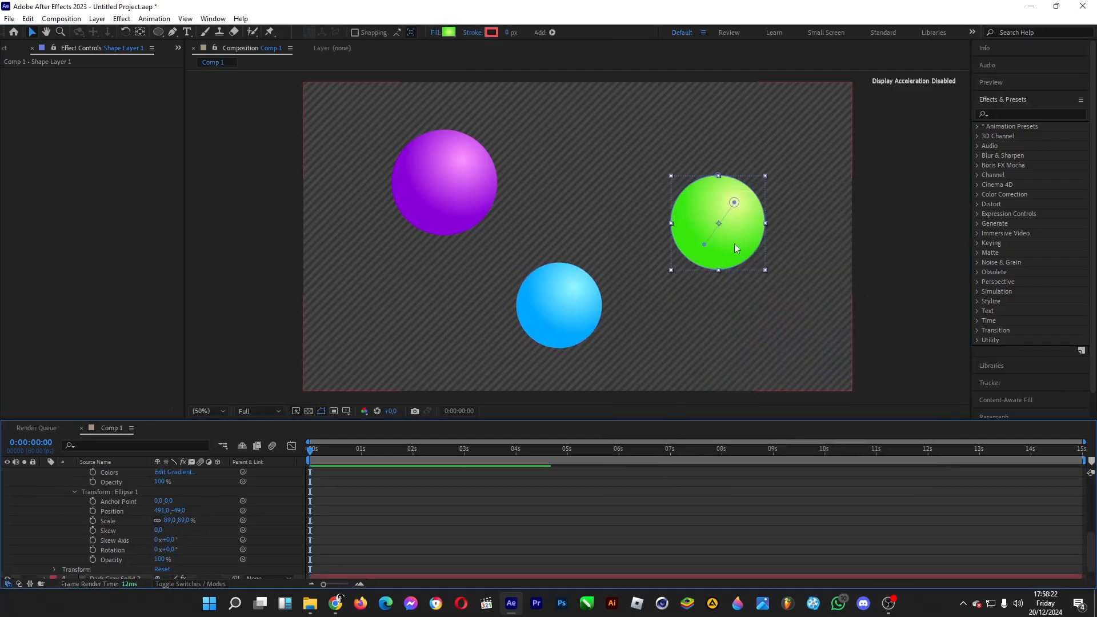
# Step: Reposition the green circle's gradient points so the highlight falls at its upper left, and select the blue circle's layer
pyautogui.moveTo(705, 245); pyautogui.dragTo(738, 249)
pyautogui.scroll(8, 120, 499)
pyautogui.click(110, 482)
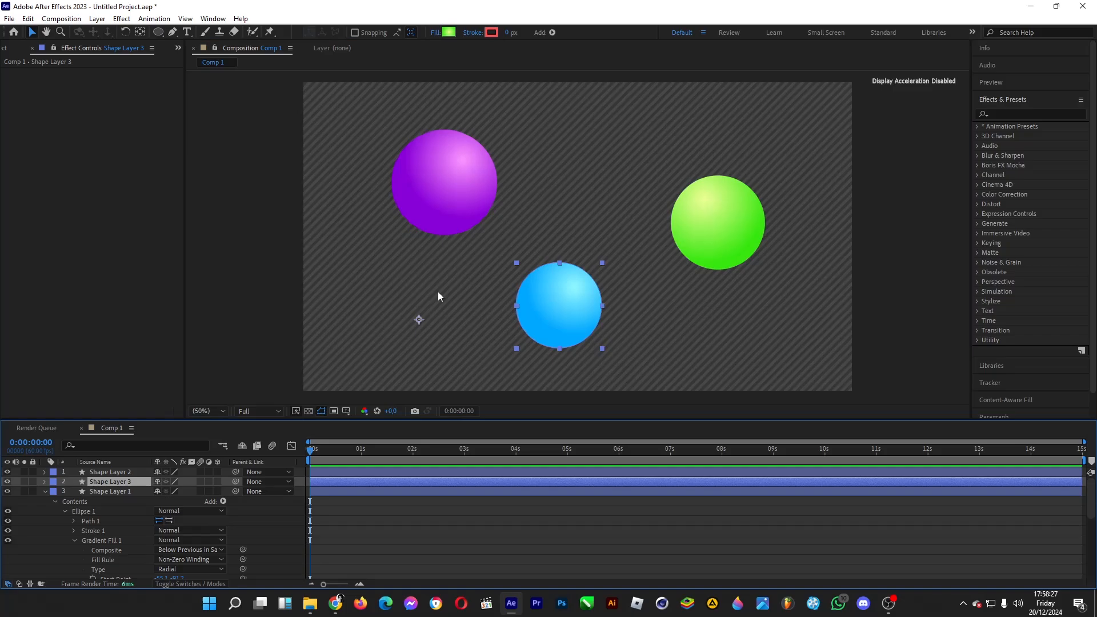
# Step: Reposition the blue circle's gradient points so its highlight falls at the upper center of the ball
pyautogui.click(46, 482)
pyautogui.click(55, 492)
pyautogui.click(75, 502)
pyautogui.click(576, 287)
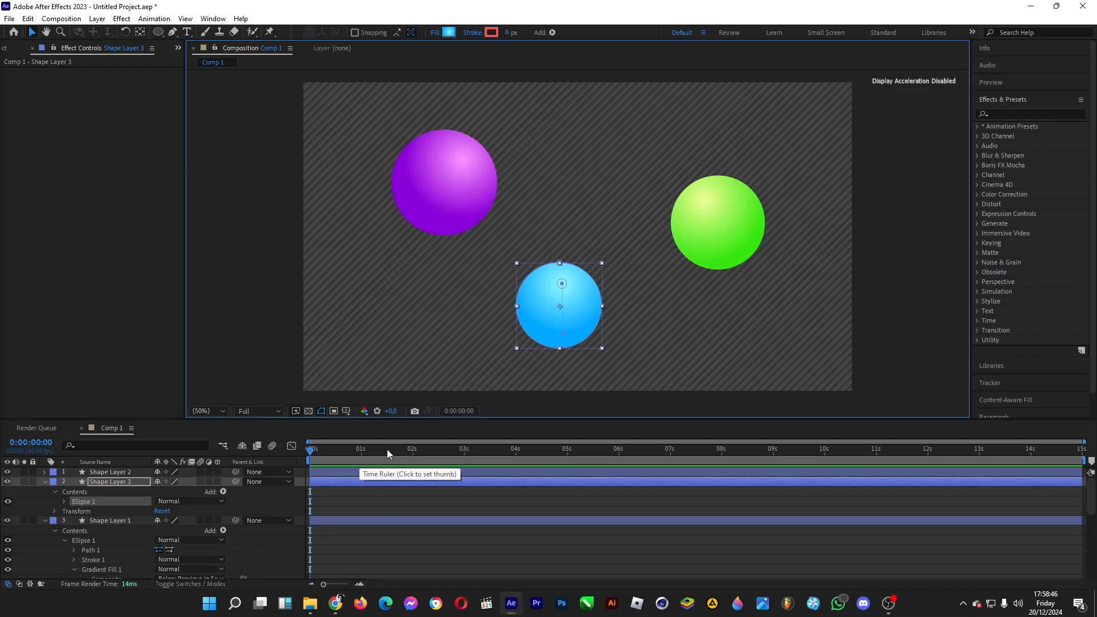
# Step: Start position keyframes at 0:00:02:00 for the green circle's ellipse transform and for the blue and purple circles' layer transforms
pyautogui.click(413, 451)
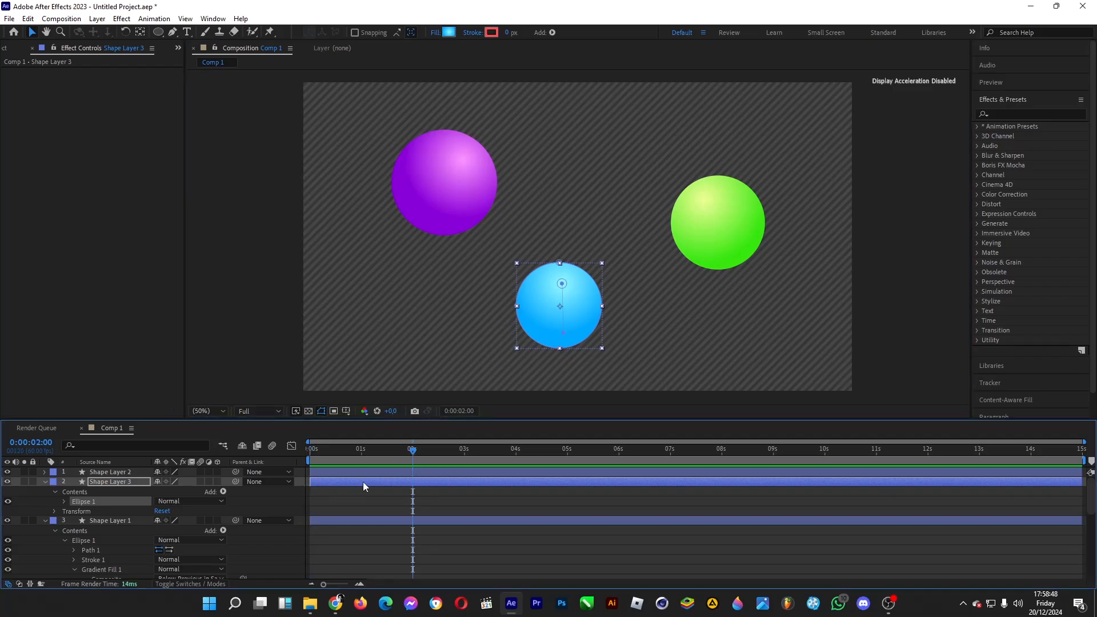
pyautogui.scroll(-5, 111, 511)
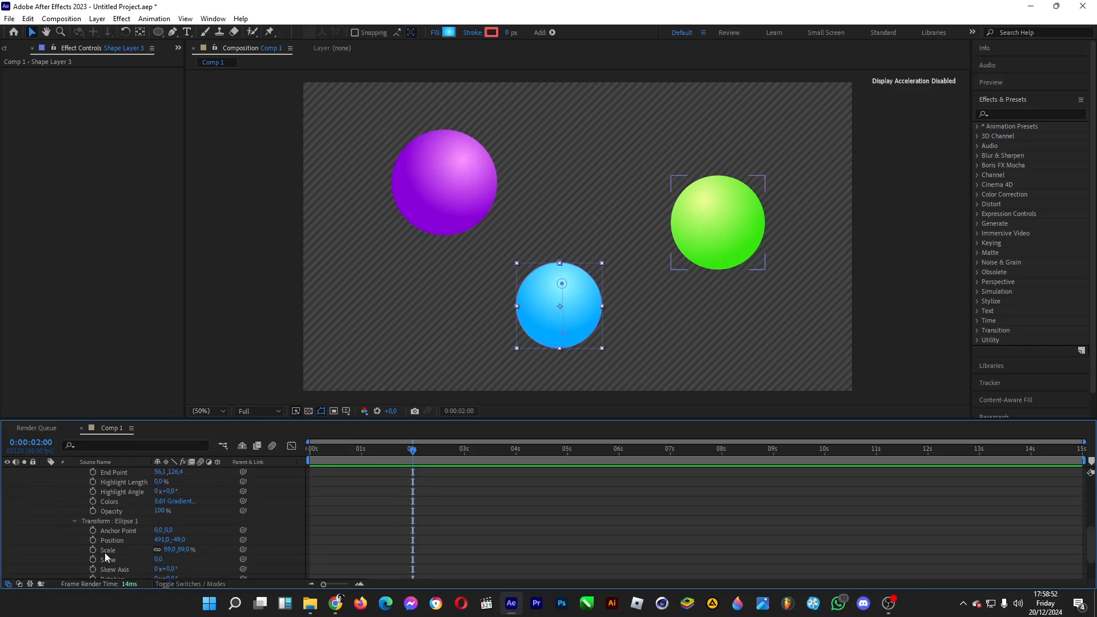
pyautogui.click(113, 540)
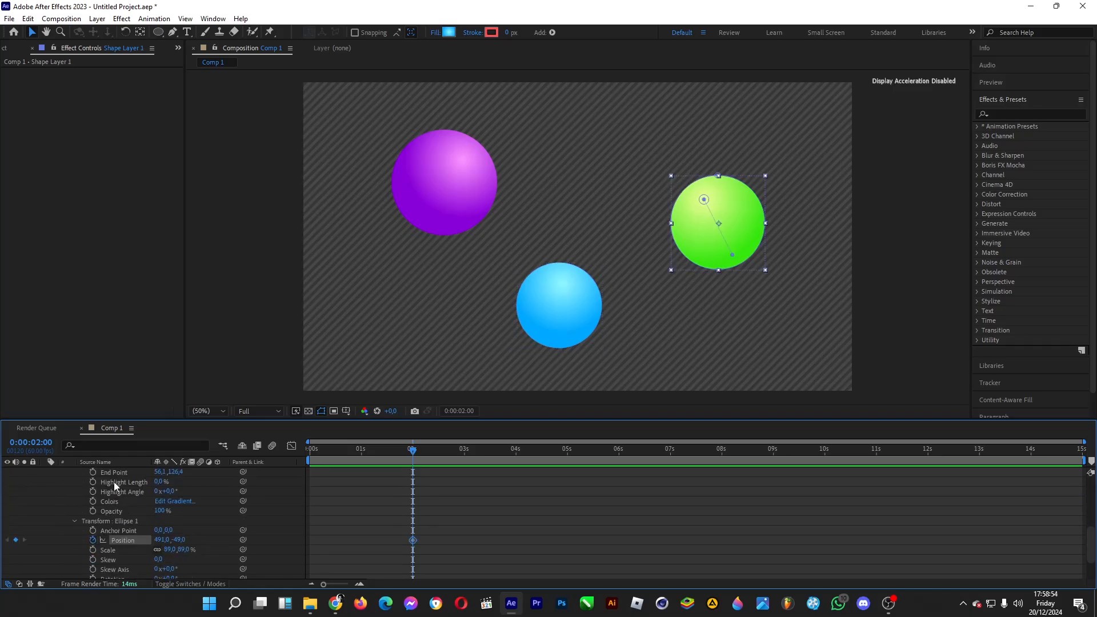
pyautogui.scroll(5, 80, 514)
pyautogui.click(54, 512)
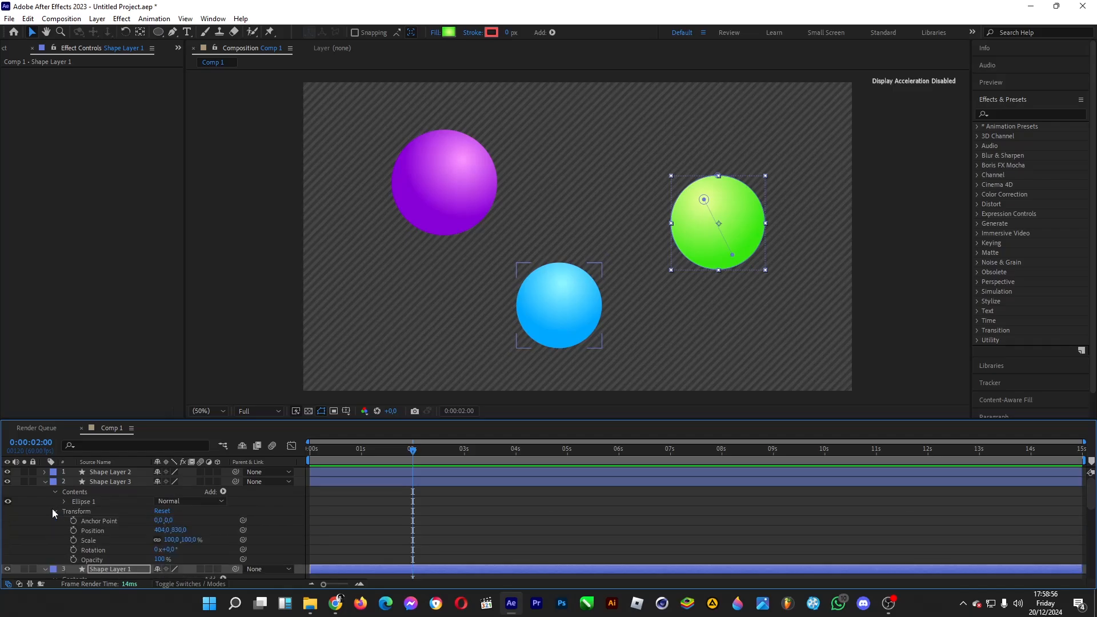
pyautogui.click(74, 530)
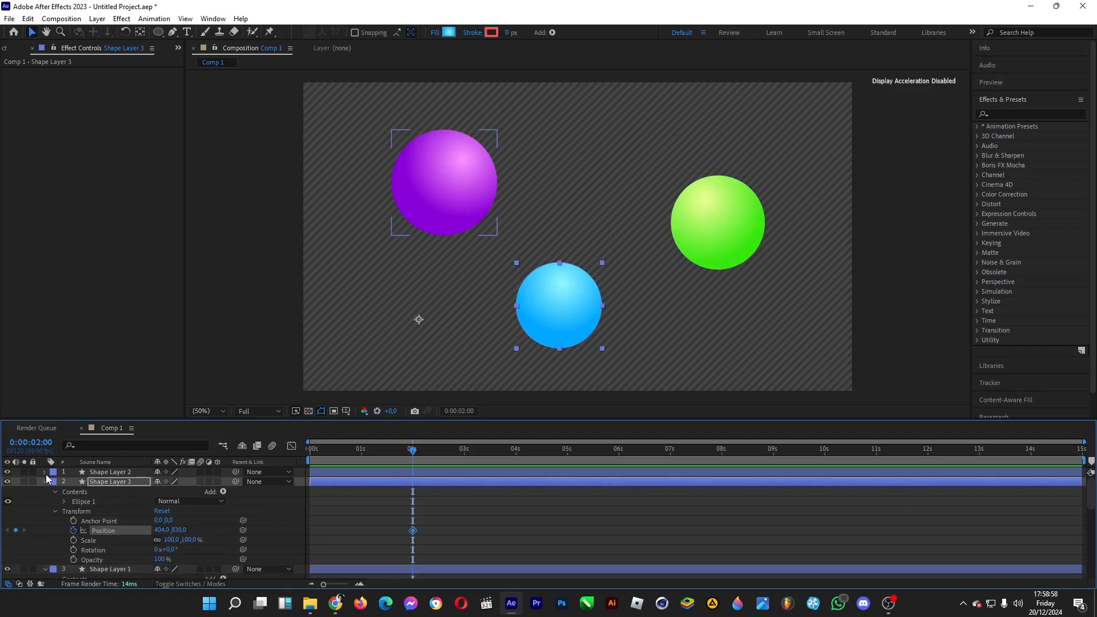
pyautogui.click(45, 473)
pyautogui.click(55, 493)
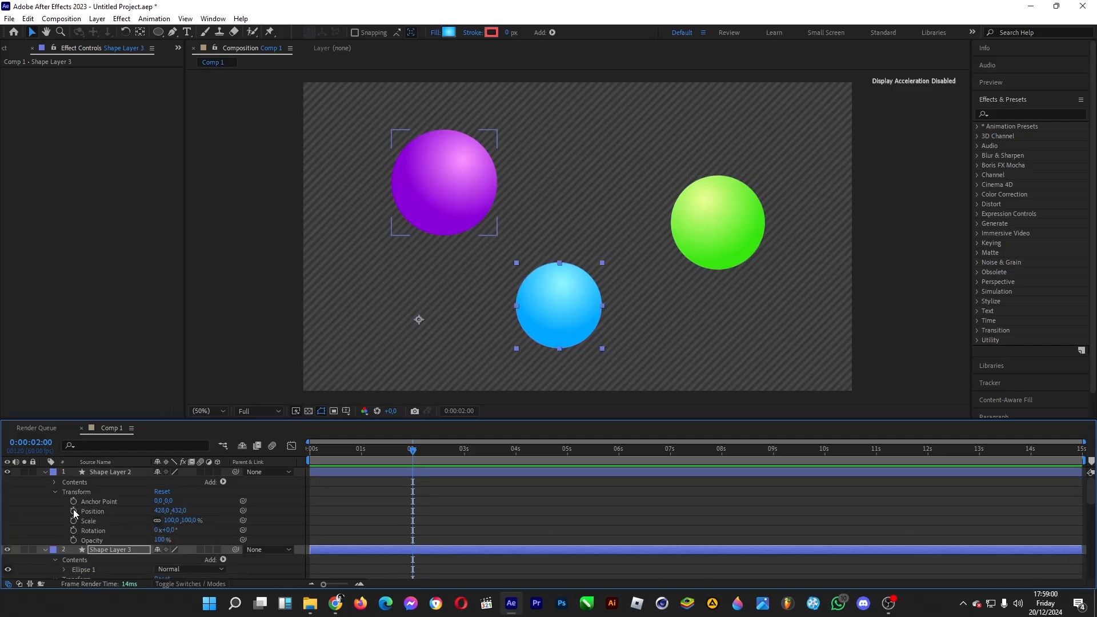
pyautogui.click(74, 512)
# Step: Add position keyframes with the current values at 0:00:05:00 for the purple, blue and green circles
pyautogui.moveTo(575, 448); pyautogui.dragTo(569, 456)
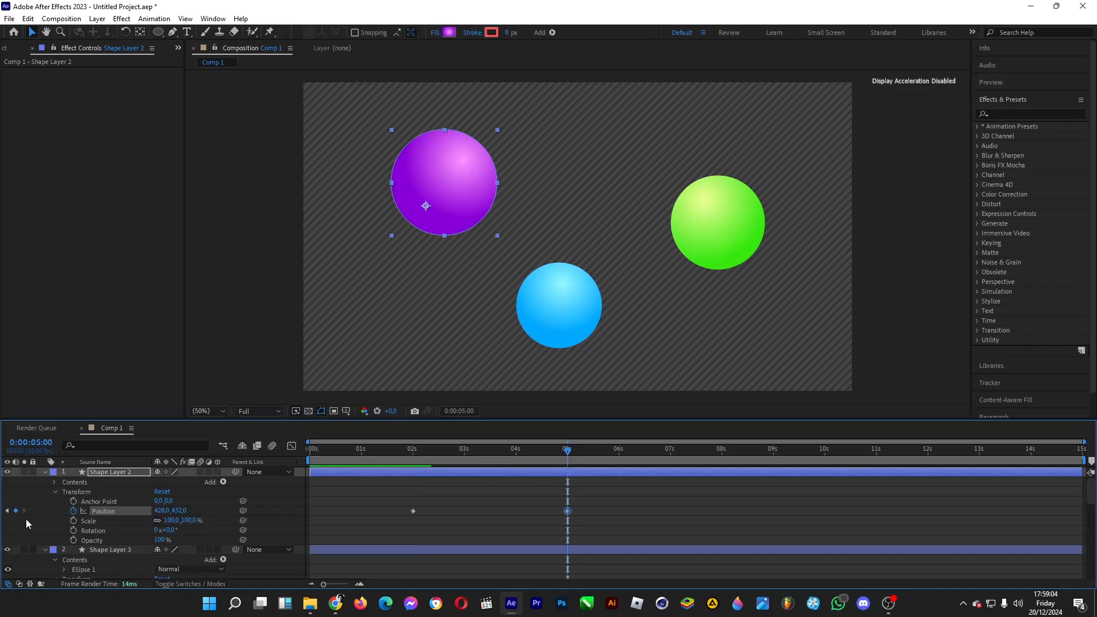
pyautogui.scroll(-3, 23, 519)
pyautogui.click(16, 512)
pyautogui.scroll(-6, 22, 532)
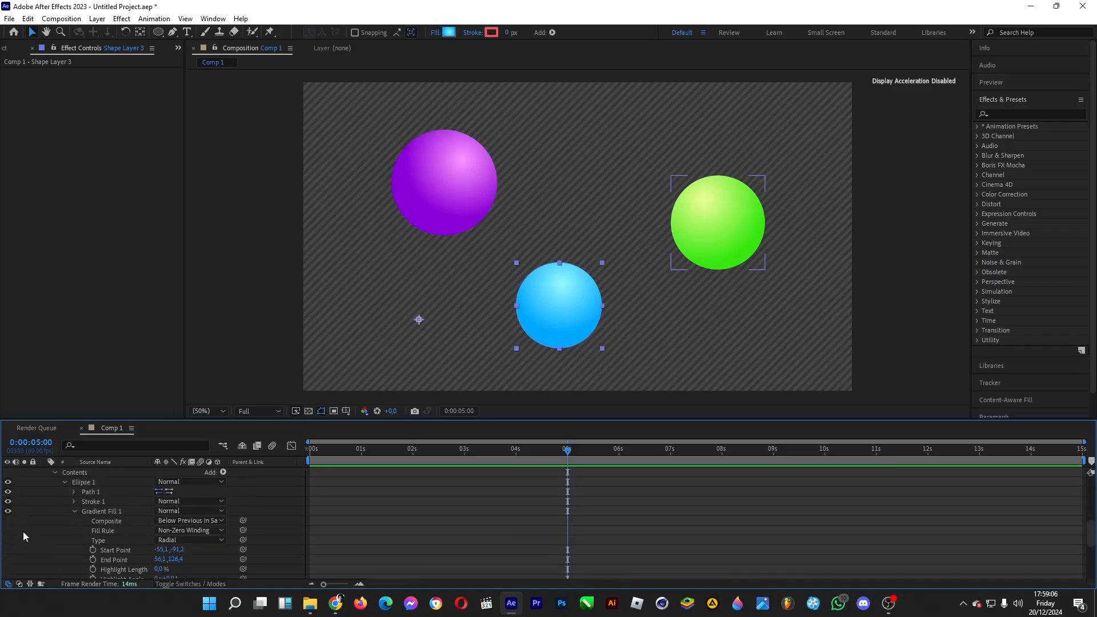
pyautogui.click(16, 540)
# Step: At 0:00:02:00, move the green circle onto the frame's right edge, the blue one onto the bottom edge and the purple one onto the left edge
pyautogui.moveTo(416, 448); pyautogui.dragTo(415, 452)
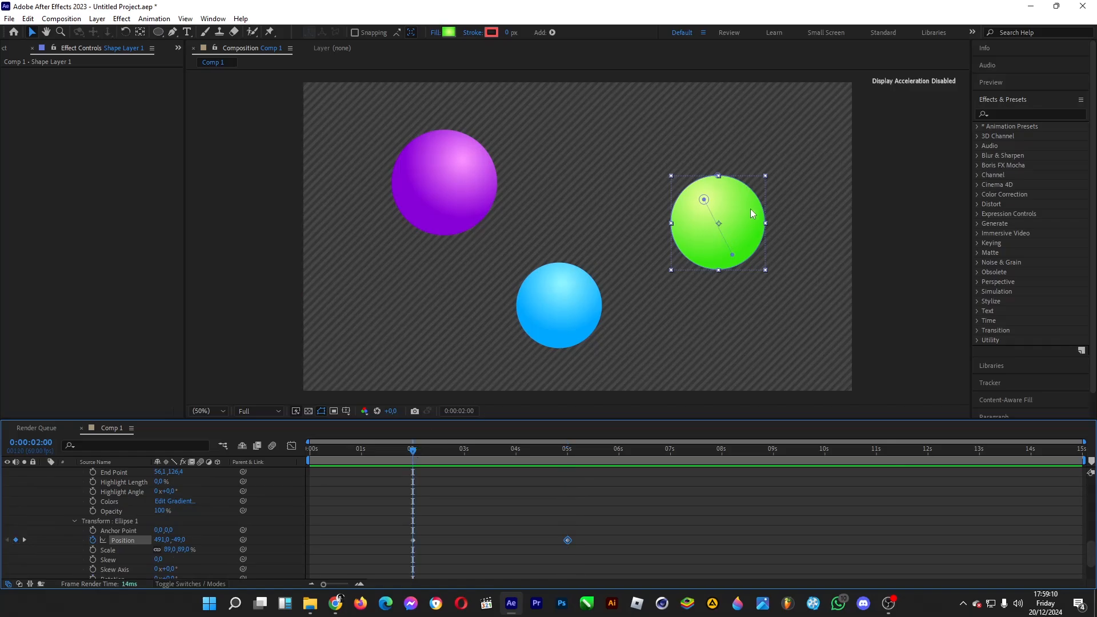
pyautogui.moveTo(752, 213); pyautogui.dragTo(898, 254)
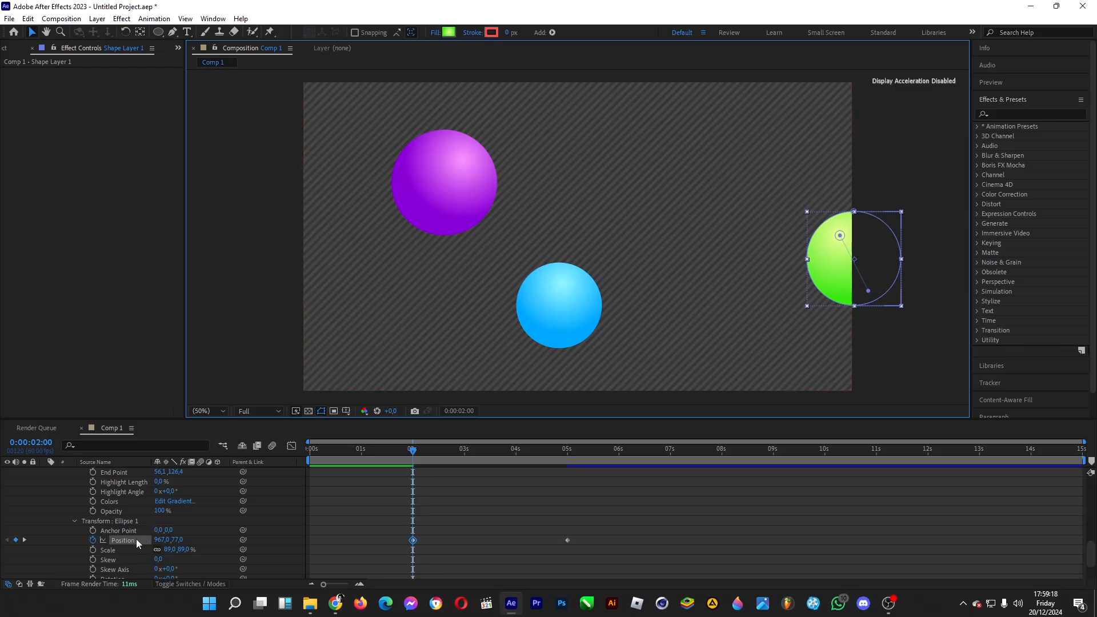
pyautogui.scroll(8, 137, 540)
pyautogui.click(119, 520)
pyautogui.moveTo(427, 347); pyautogui.dragTo(421, 432)
pyautogui.click(426, 183)
pyautogui.moveTo(426, 183); pyautogui.dragTo(307, 143)
# Step: Apply Easy Ease to the three circles' position keyframes at 0:00:05:00
pyautogui.moveTo(590, 490); pyautogui.dragTo(555, 523)
pyautogui.rightClick(568, 498)
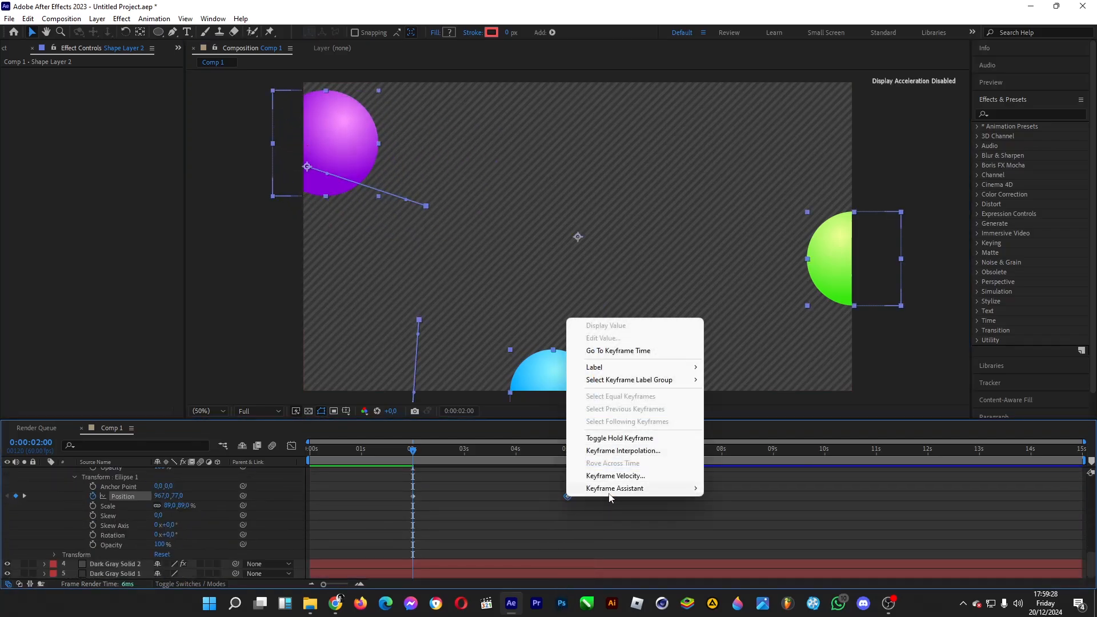
pyautogui.moveTo(619, 492)
pyautogui.click(723, 527)
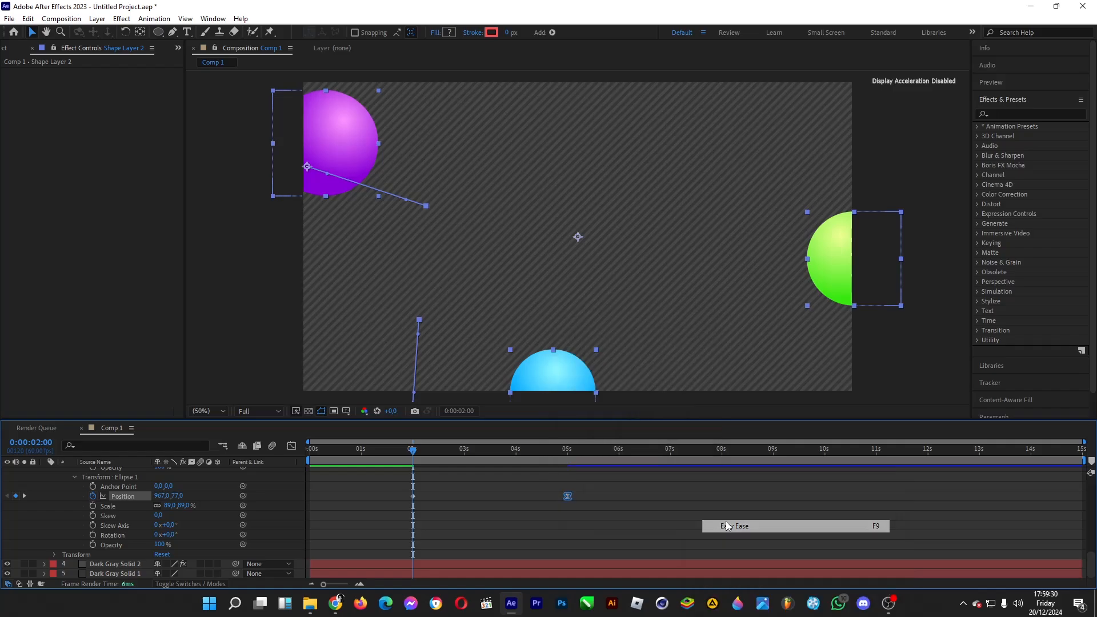
# Step: Set the incoming velocity influence of the three 5-second position keyframes to 100%
pyautogui.rightClick(565, 499)
pyautogui.rightClick(567, 497)
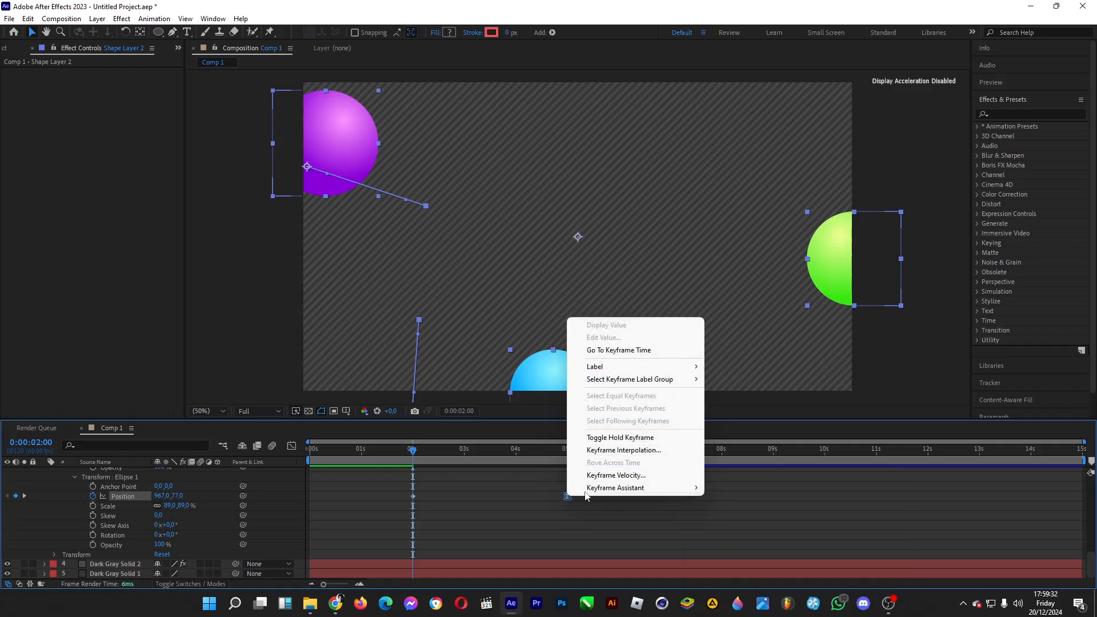
pyautogui.click(611, 472)
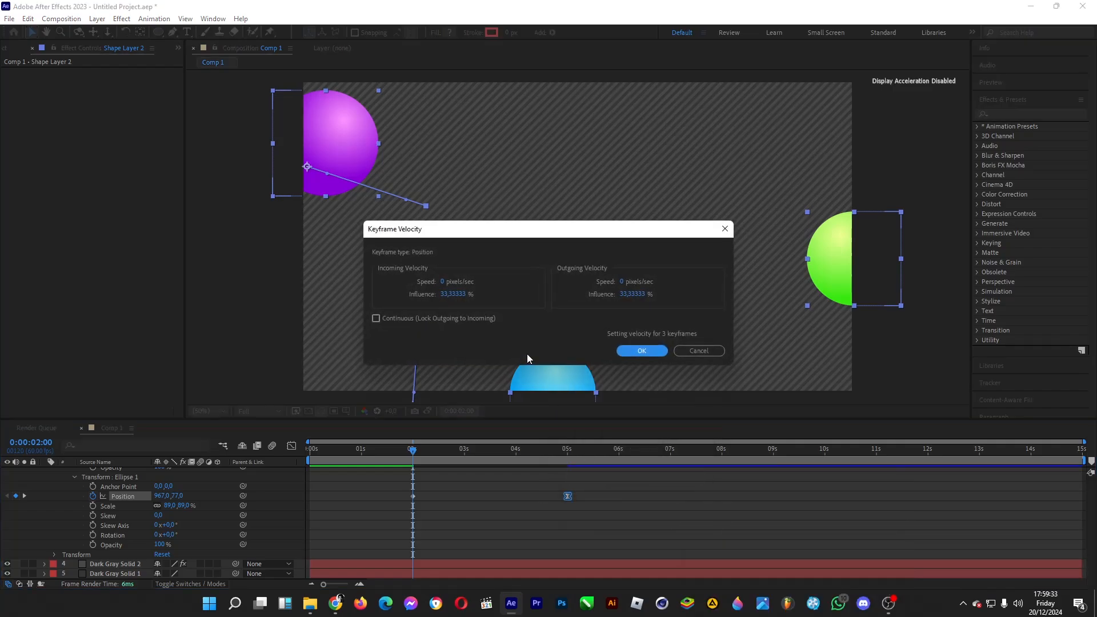
pyautogui.click(454, 294)
pyautogui.write('100')
pyautogui.press('Return')
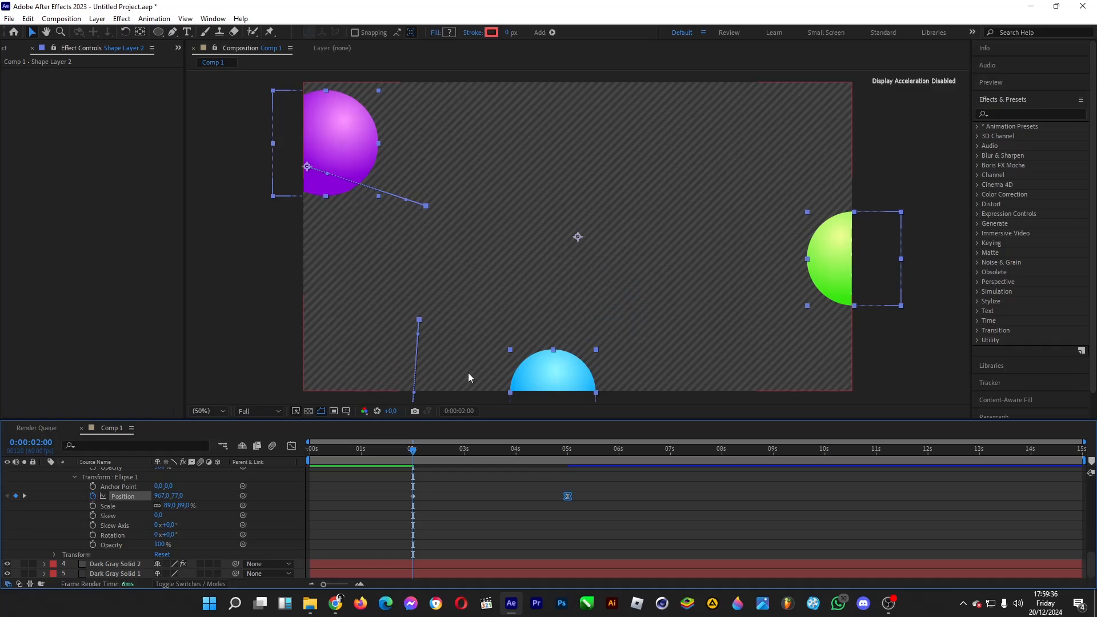
pyautogui.click(454, 474)
# Step: At 0:00:05:00, move the green, blue and purple circles closer together around the composition's center
pyautogui.moveTo(413, 451); pyautogui.dragTo(568, 454)
pyautogui.scroll(11, 240, 533)
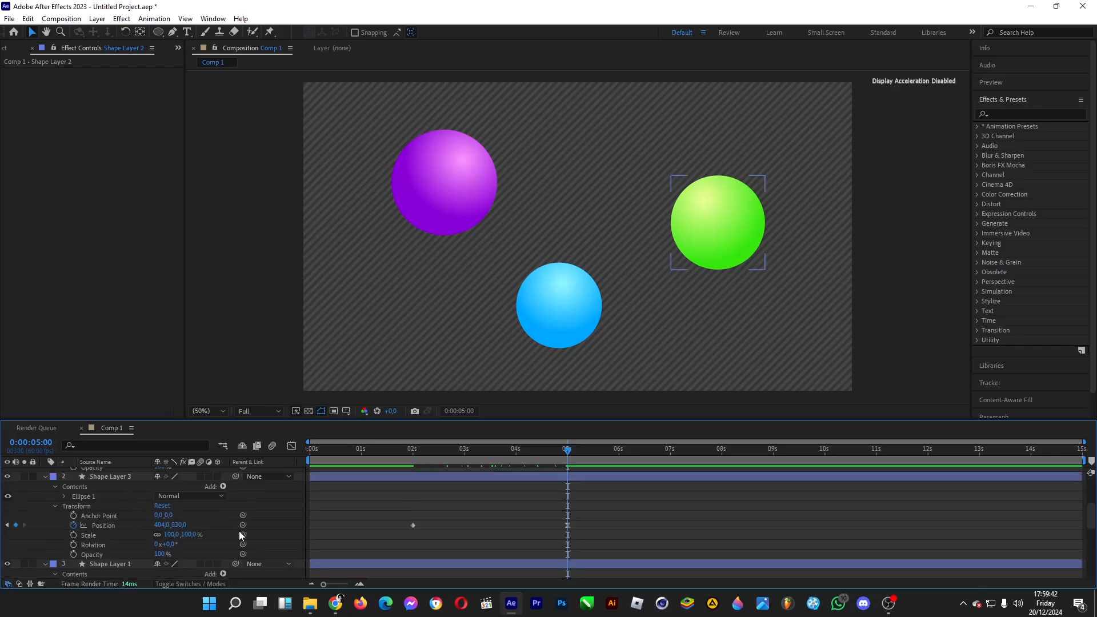
pyautogui.moveTo(678, 226); pyautogui.dragTo(656, 224)
pyautogui.moveTo(568, 306); pyautogui.dragTo(574, 286)
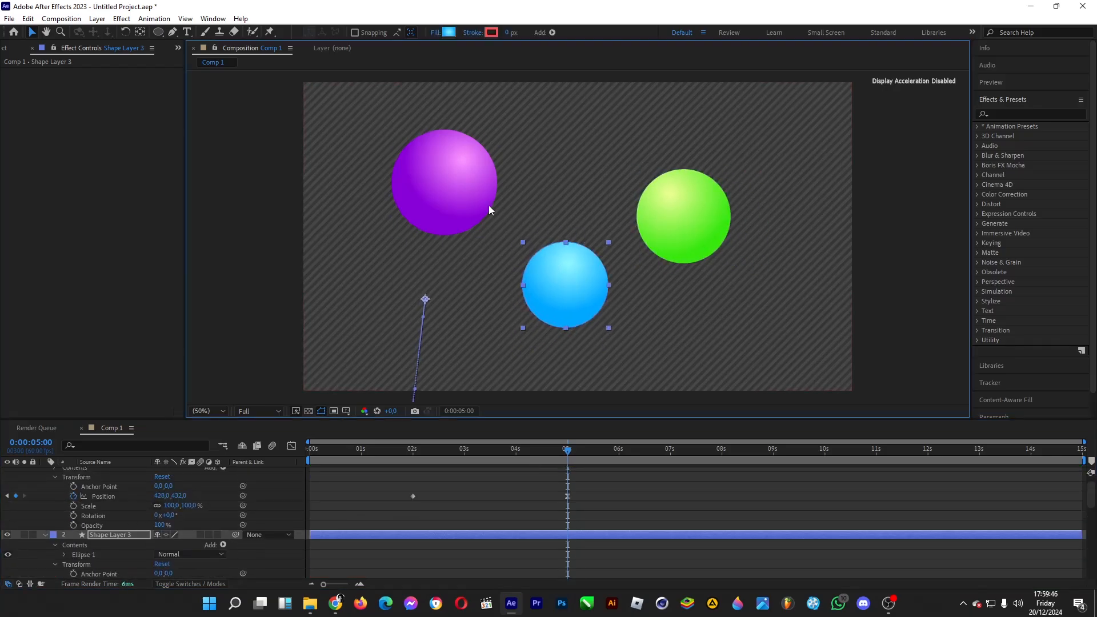
pyautogui.moveTo(473, 197); pyautogui.dragTo(508, 198)
pyautogui.moveTo(669, 217); pyautogui.dragTo(659, 218)
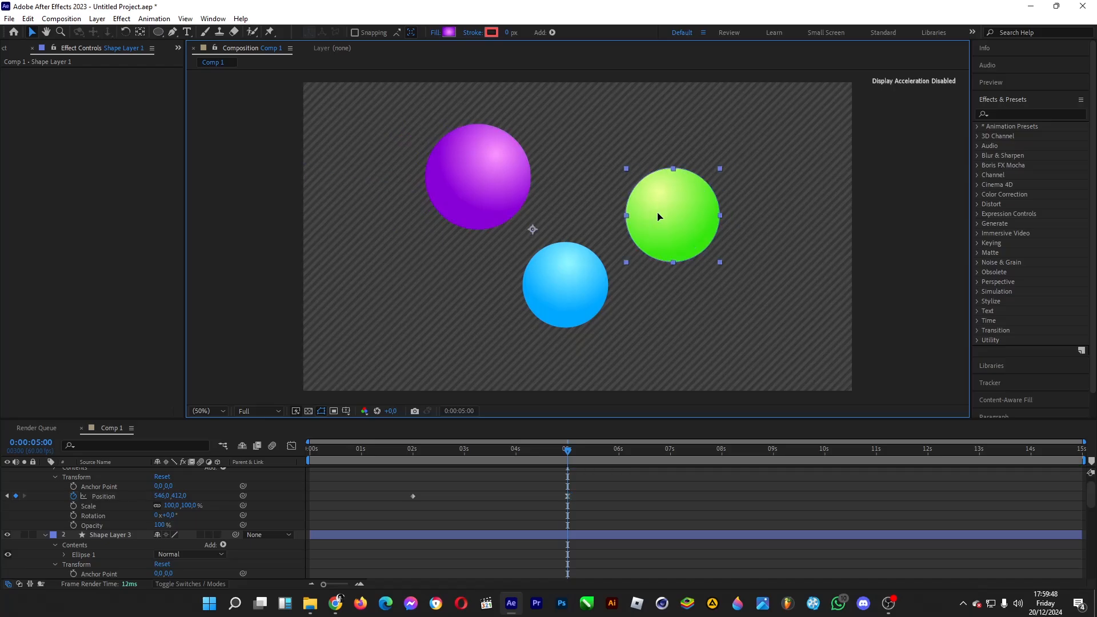
pyautogui.moveTo(479, 181); pyautogui.dragTo(479, 190)
pyautogui.moveTo(665, 216); pyautogui.dragTo(659, 218)
pyautogui.click(564, 282)
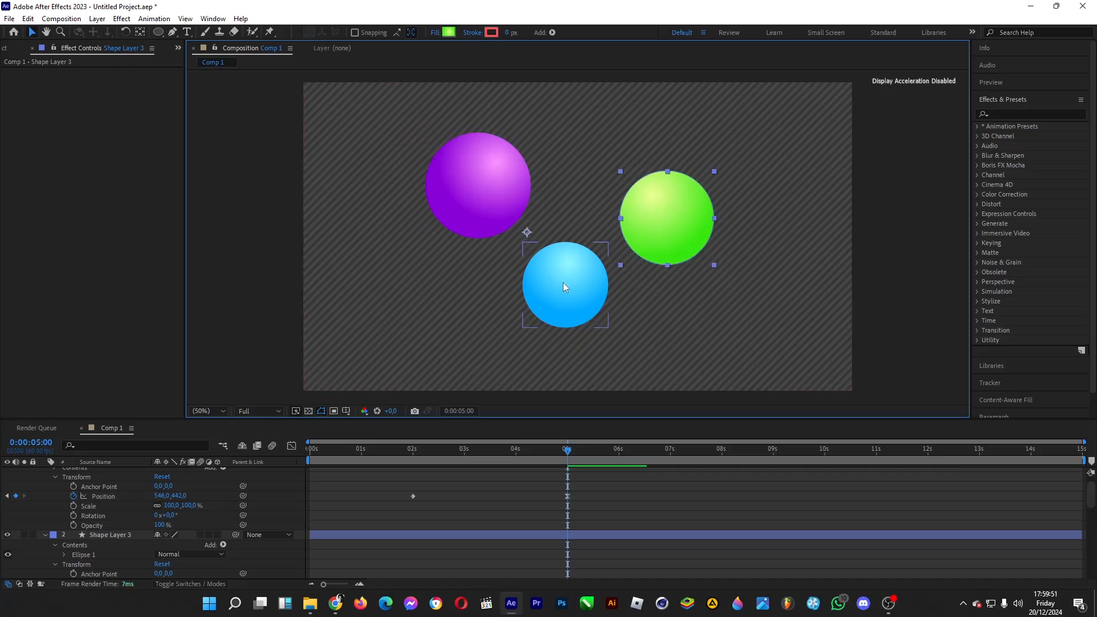
# Step: Start a rotation keyframe at 0:00:02:00 on the purple circle's ellipse transform
pyautogui.click(414, 456)
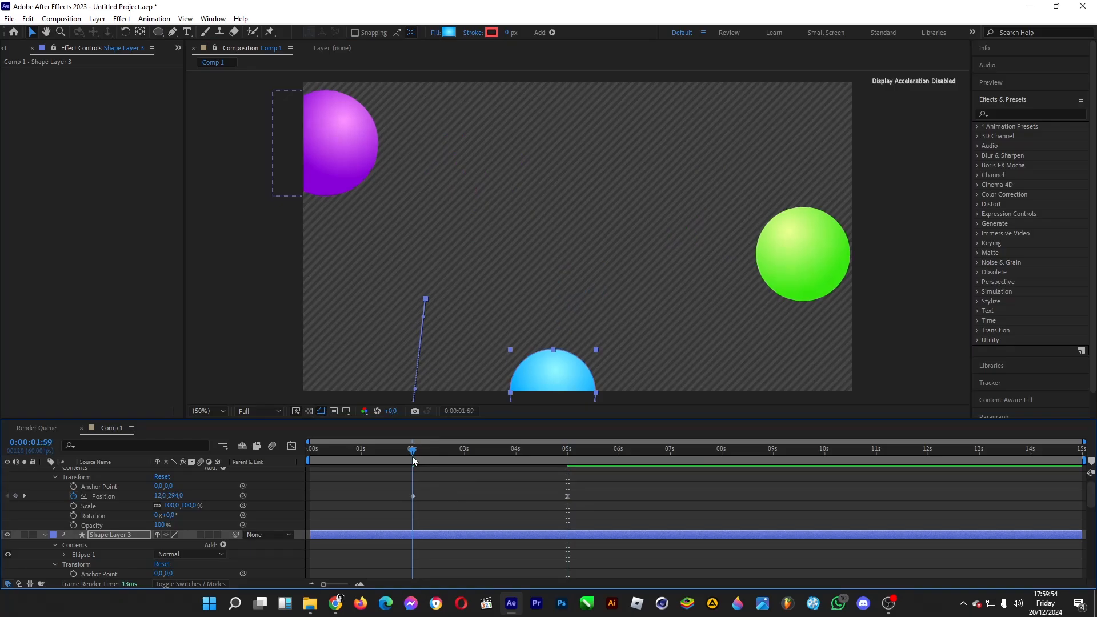
pyautogui.moveTo(413, 456); pyautogui.dragTo(413, 456)
pyautogui.scroll(1, 115, 494)
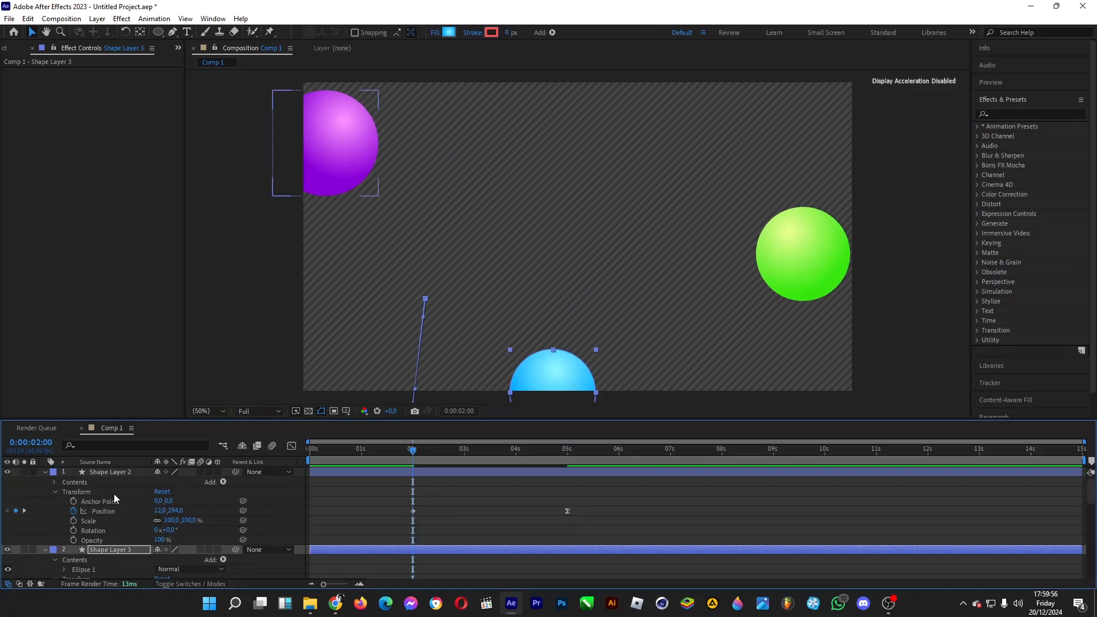
pyautogui.click(54, 483)
pyautogui.click(63, 490)
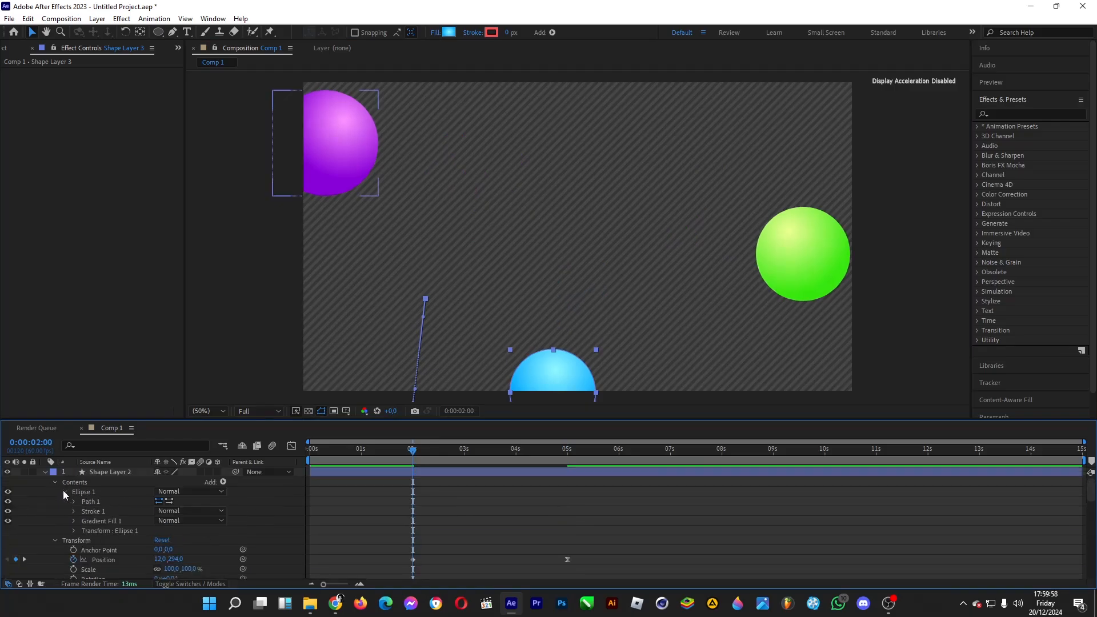
pyautogui.scroll(-1, 80, 495)
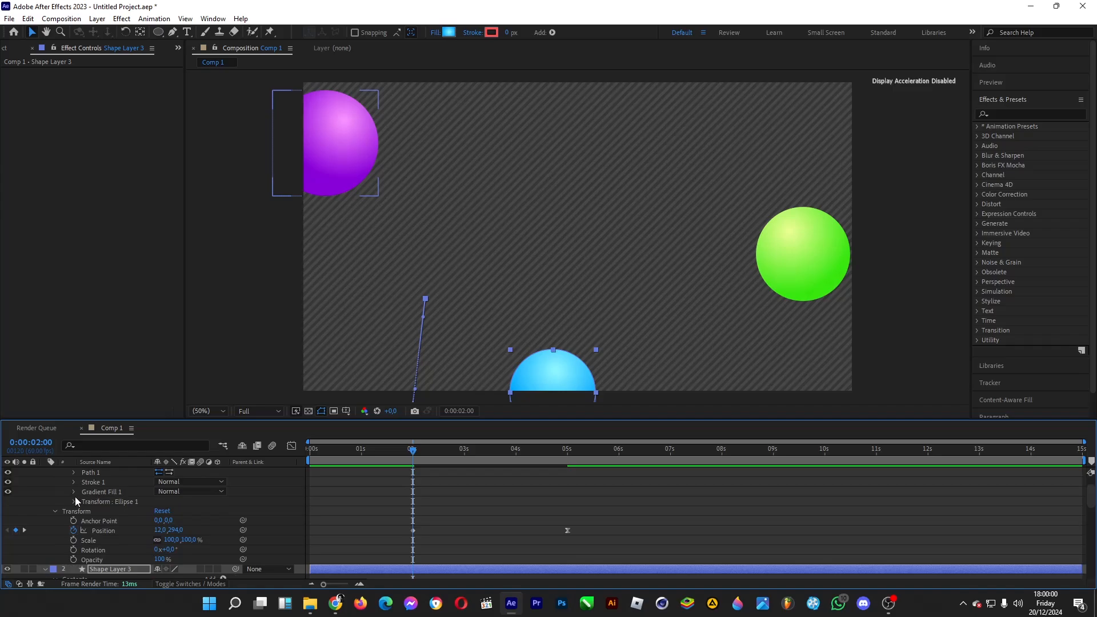
pyautogui.click(74, 501)
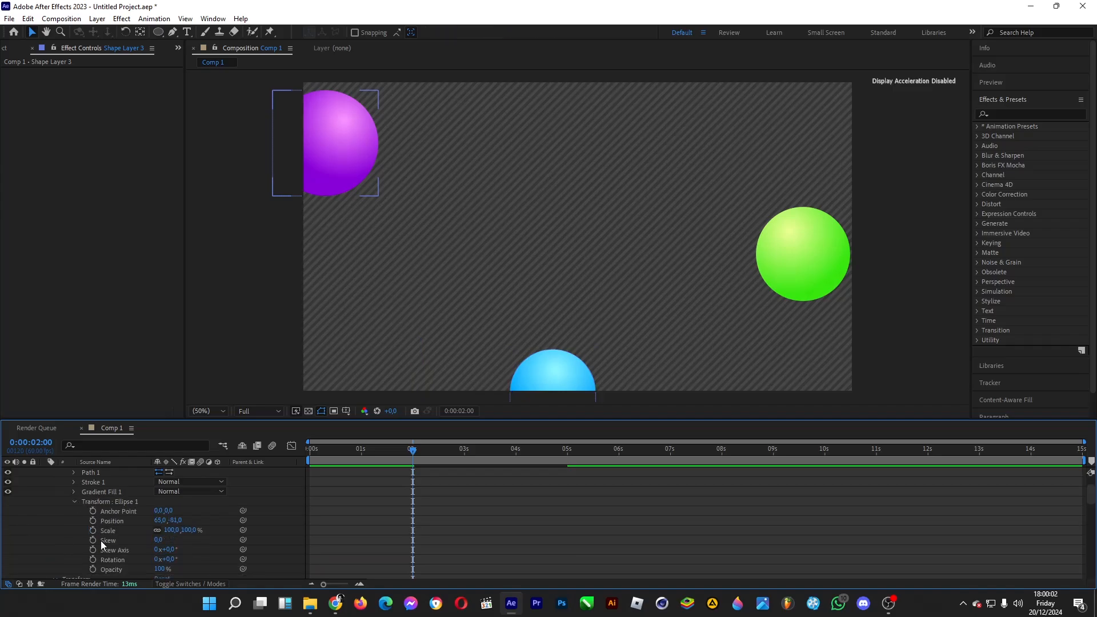
pyautogui.click(94, 560)
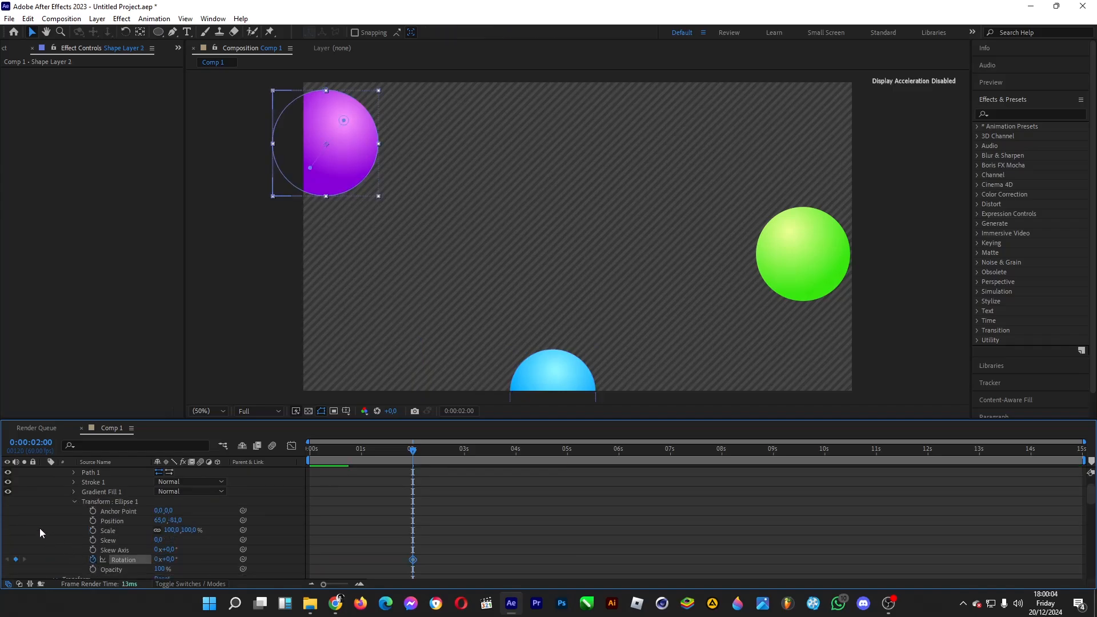
# Step: Start a rotation keyframe at 0:00:02:00 on the blue circle's ellipse transform
pyautogui.scroll(-4, 39, 528)
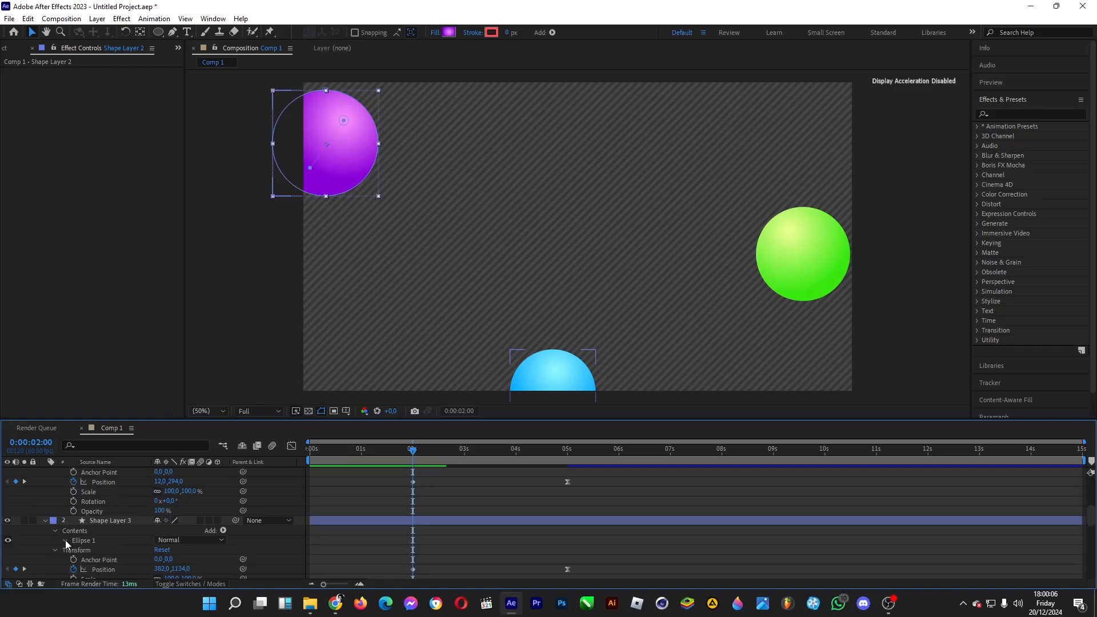
pyautogui.click(65, 540)
pyautogui.scroll(-2, 75, 535)
pyautogui.click(71, 516)
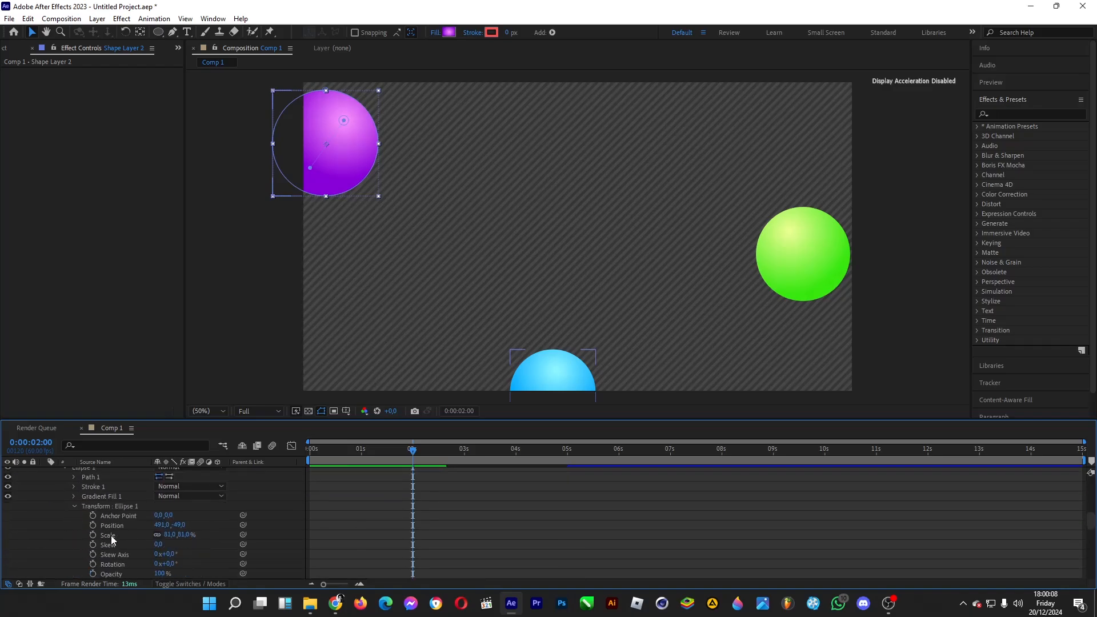
pyautogui.click(93, 564)
# Step: Start a rotation keyframe at 0:00:02:00 on the green circle's ellipse transform
pyautogui.scroll(-11, 89, 540)
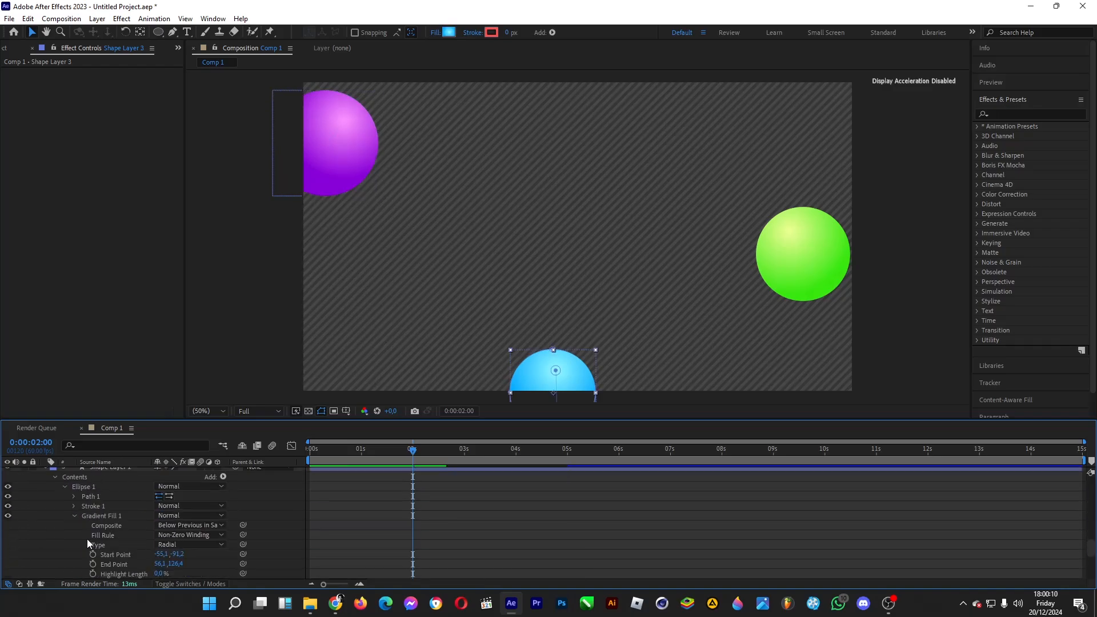
pyautogui.scroll(2, 87, 523)
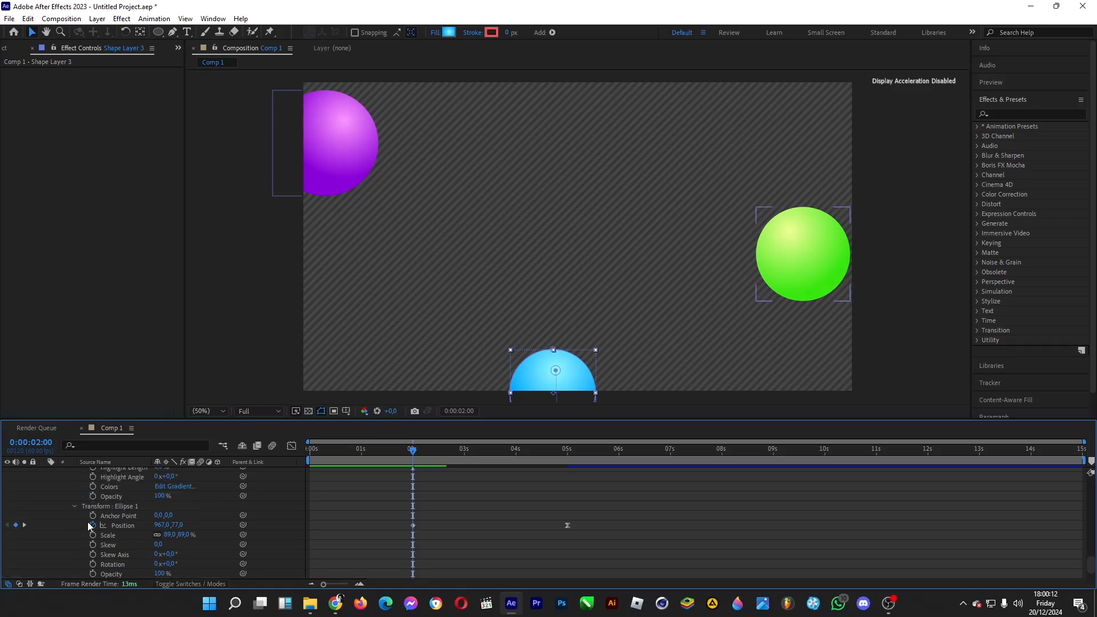
pyautogui.scroll(-2, 87, 523)
pyautogui.scroll(5, 87, 523)
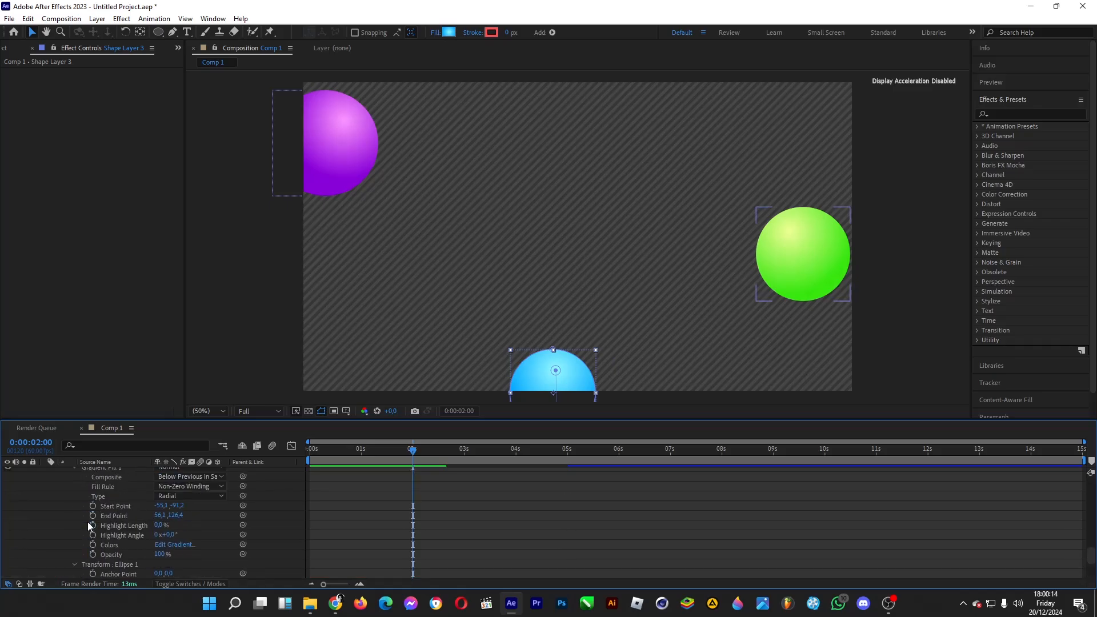
pyautogui.scroll(-4, 74, 526)
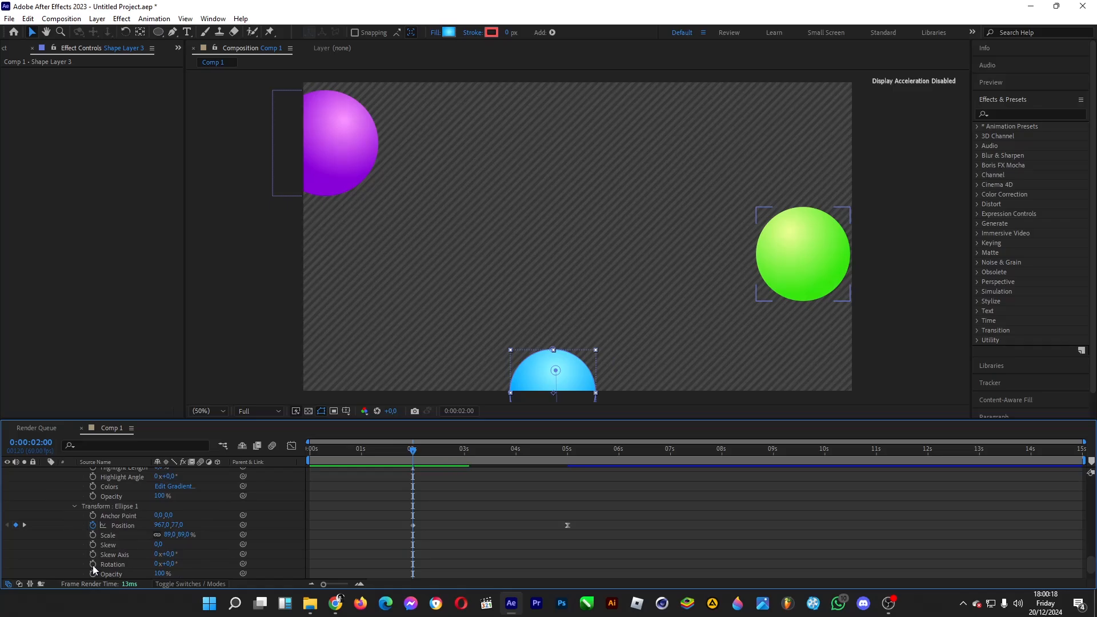
pyautogui.click(93, 564)
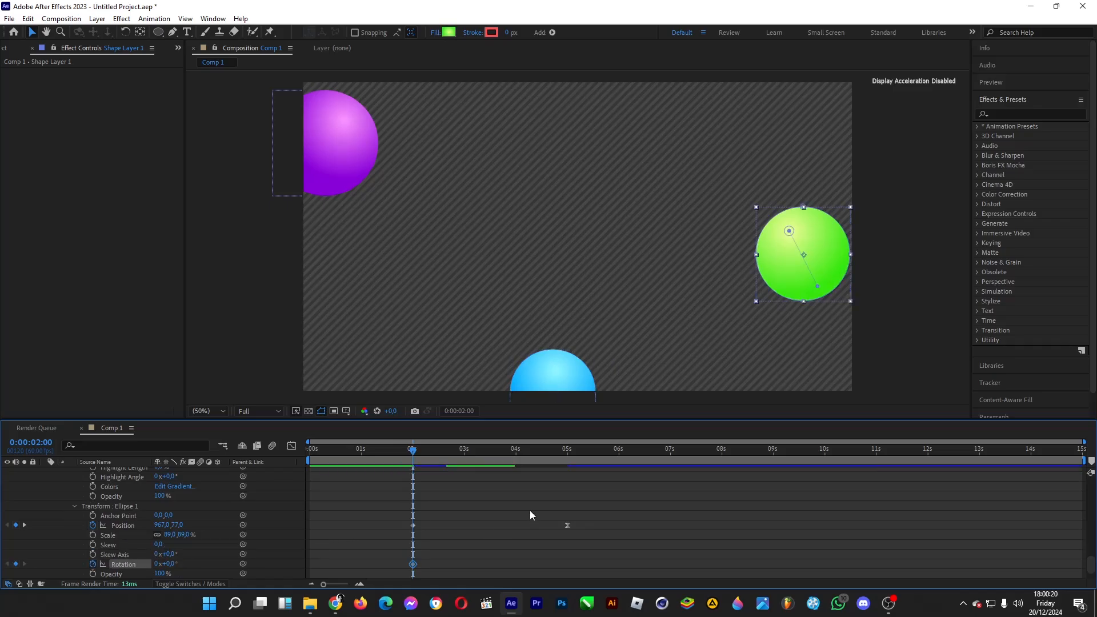
# Step: Set the green circle's ellipse rotation to 2 revolutions at the composition's end, 0:00:14:59
pyautogui.moveTo(936, 462); pyautogui.dragTo(1084, 458)
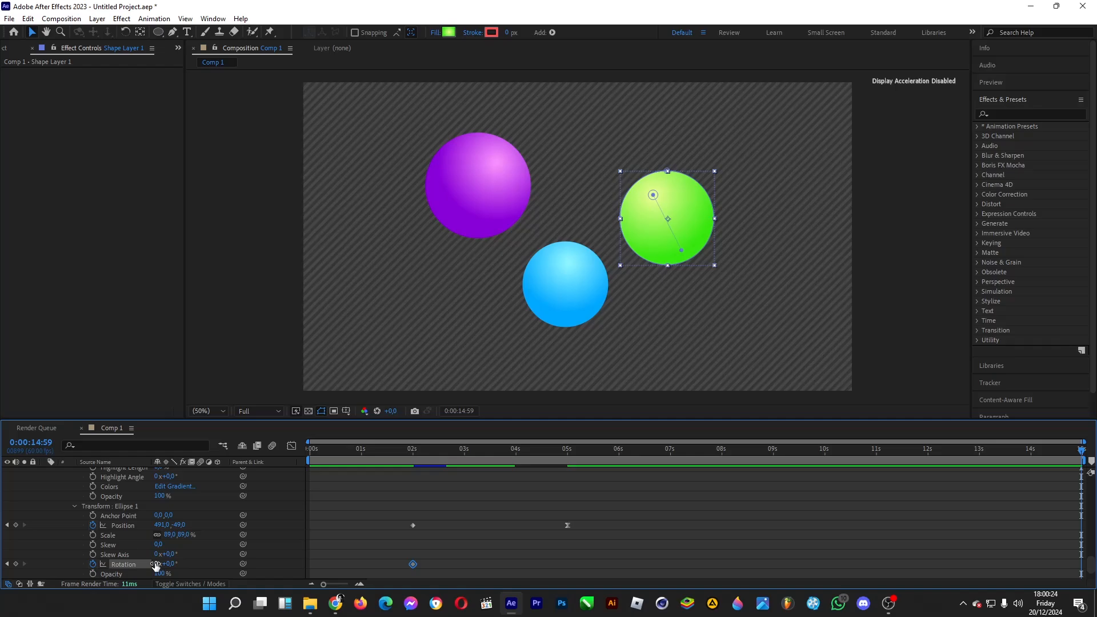
pyautogui.click(156, 565)
pyautogui.write('2')
pyautogui.scroll(3, 164, 530)
pyautogui.press('Return')
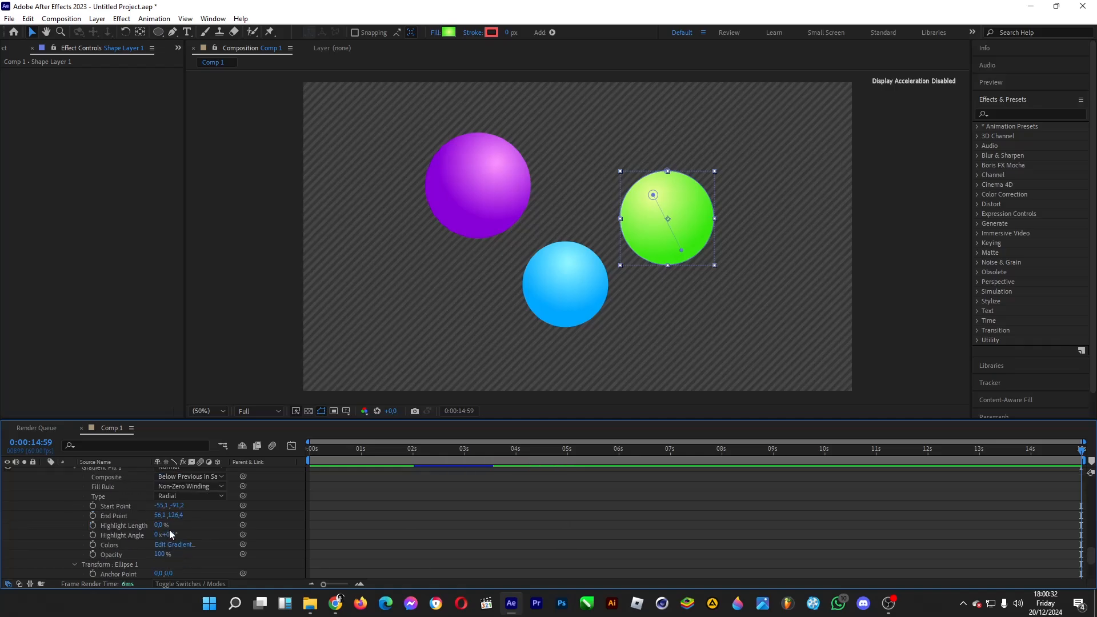
# Step: Set the blue circle's ellipse rotation to 2 revolutions at the composition's end, 0:00:14:59
pyautogui.scroll(7, 171, 531)
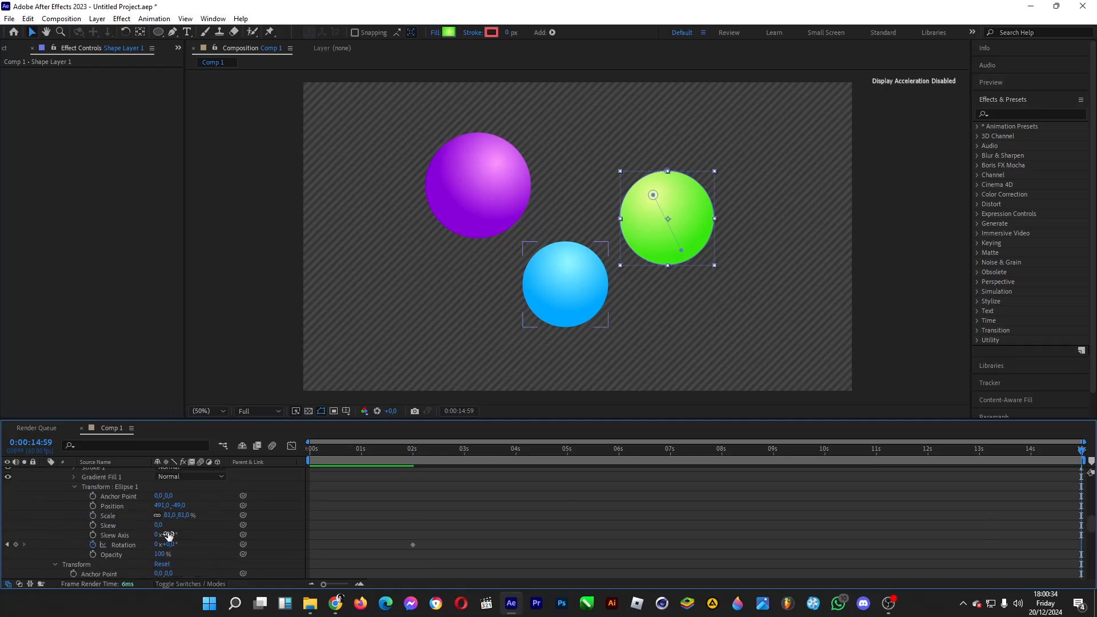
pyautogui.click(157, 544)
pyautogui.write('2')
pyautogui.press('Return')
# Step: Set the purple circle's ellipse rotation to 2 revolutions at the composition's end, 0:00:14:59
pyautogui.scroll(5, 145, 540)
pyautogui.scroll(5, 145, 539)
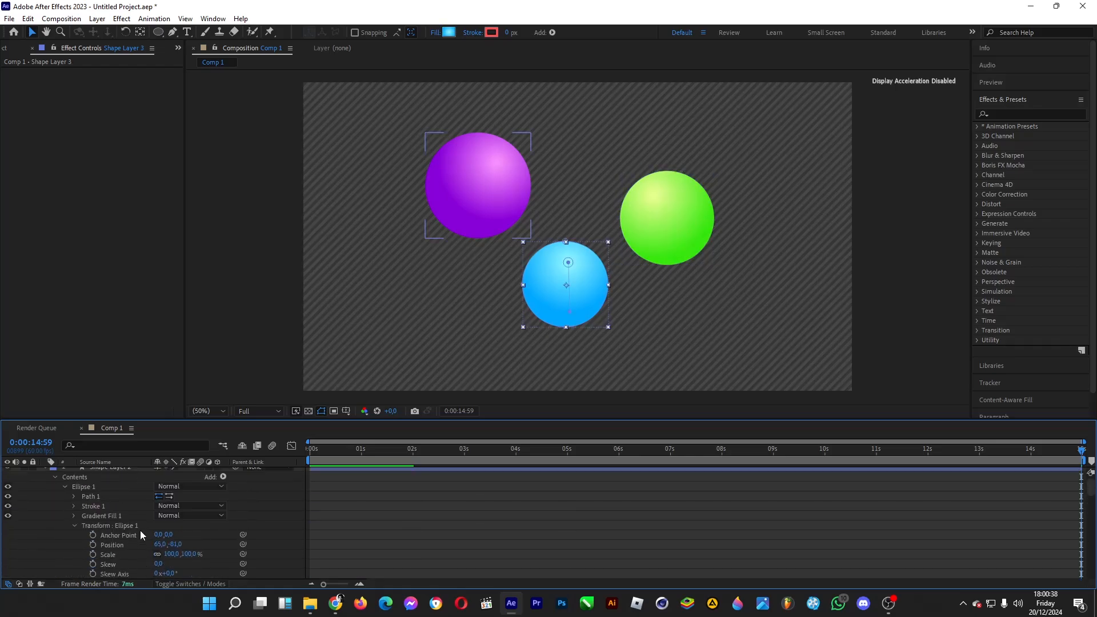
pyautogui.click(158, 559)
pyautogui.write('2')
pyautogui.press('Return')
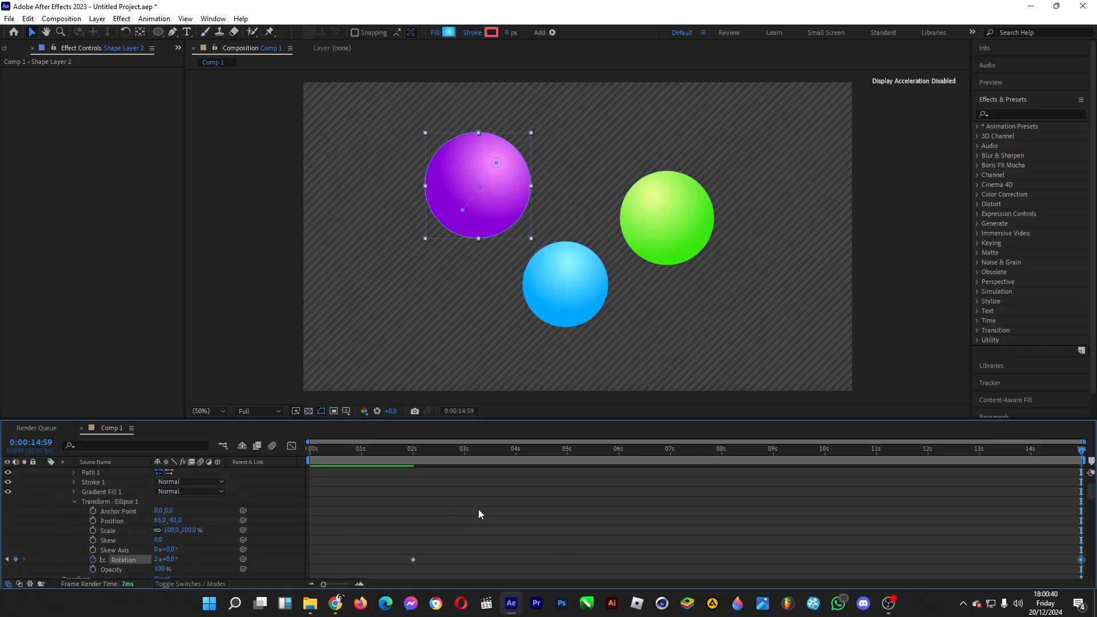
# Step: Scrub through the timeline to preview the circles' rotation, and collapse the three shape layers' properties
pyautogui.moveTo(401, 453); pyautogui.dragTo(1003, 467)
pyautogui.scroll(2, 71, 497)
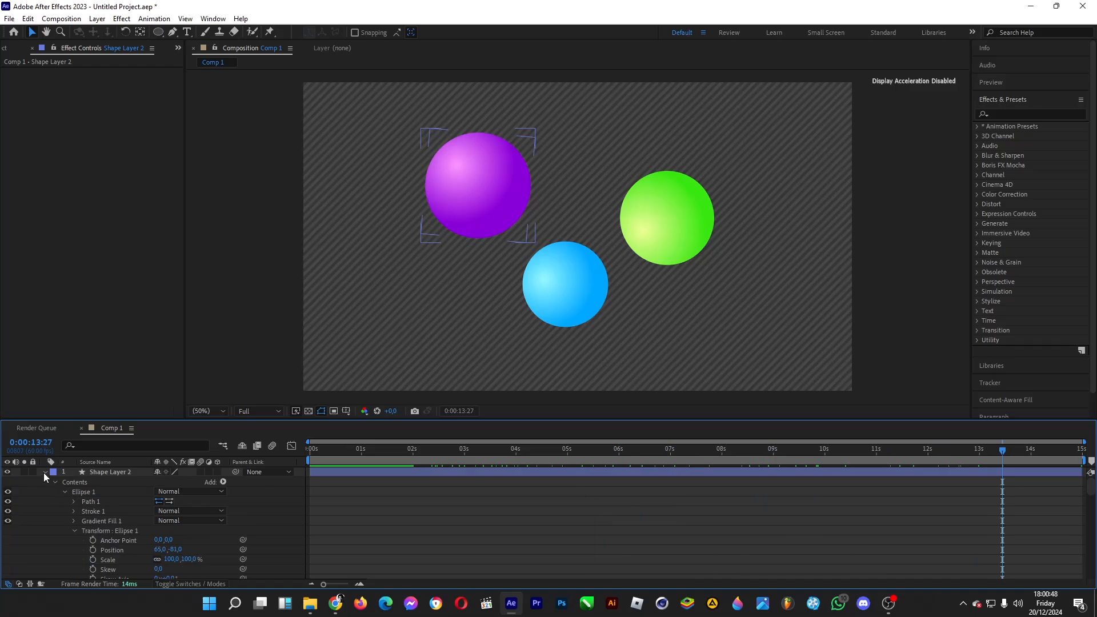
pyautogui.click(45, 472)
pyautogui.click(52, 490)
pyautogui.click(44, 481)
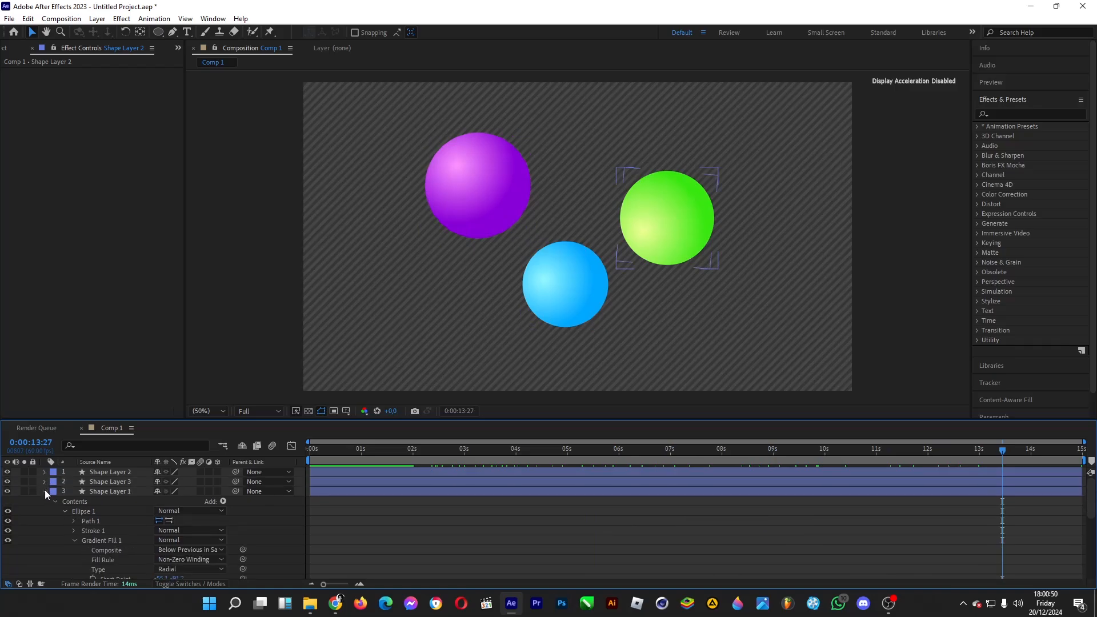
# Step: Find the Stylize Glow effect and apply it to the purple circle's layer, Shape Layer 2
pyautogui.click(498, 328)
pyautogui.click(1009, 114)
pyautogui.write('glow')
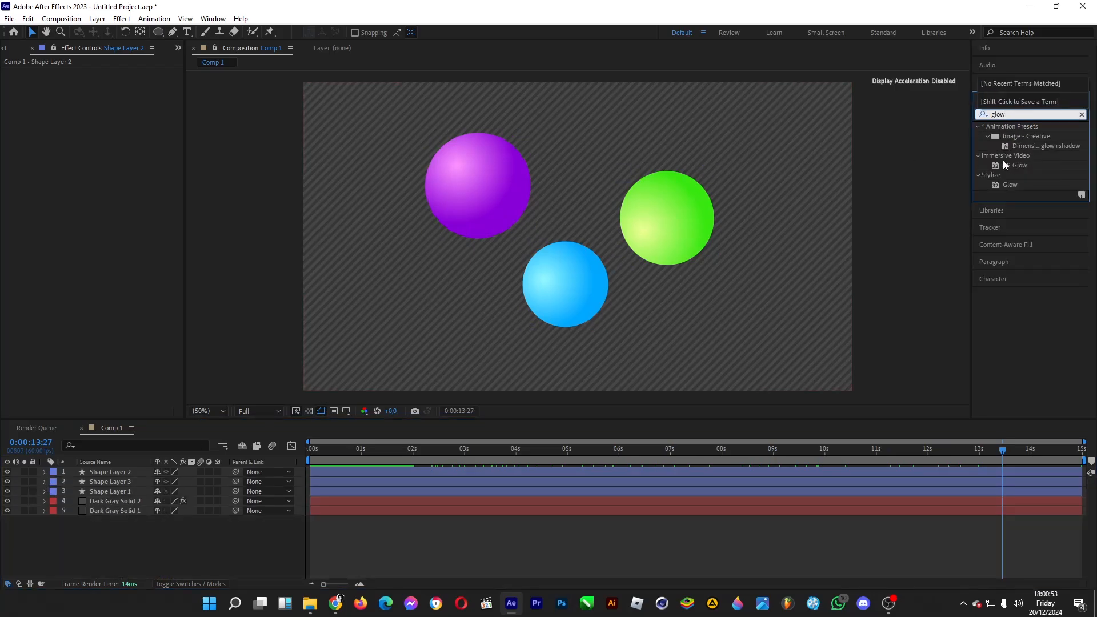
pyautogui.click(1011, 185)
pyautogui.moveTo(1014, 188); pyautogui.dragTo(132, 472)
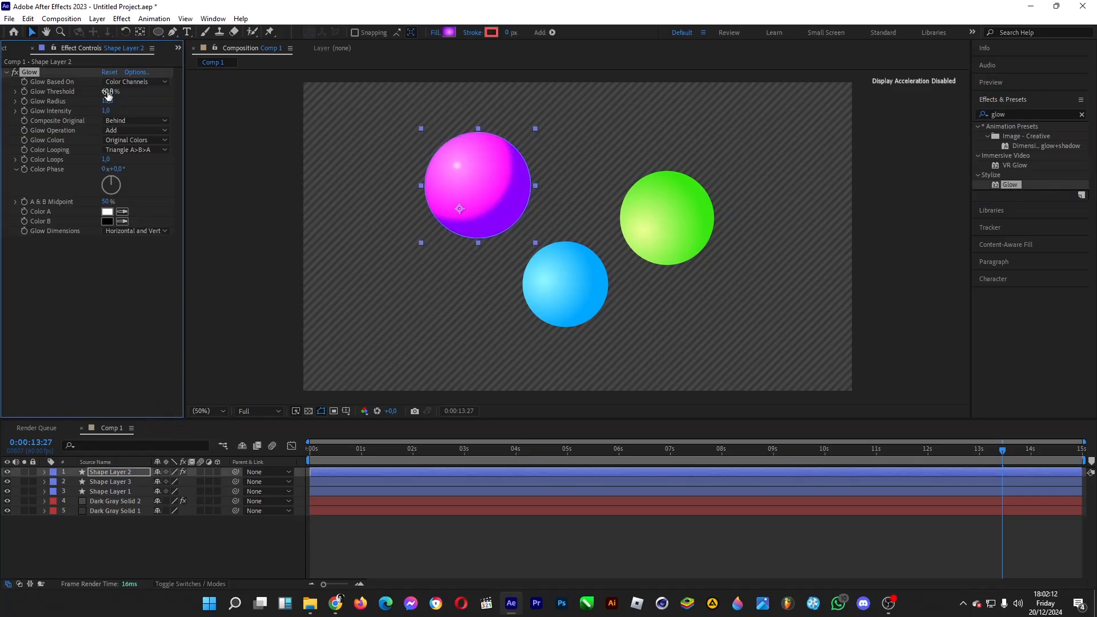
# Step: Set the purple circle's Glow Threshold to 98.8%, Glow Radius to 150 and Glow Intensity to 2.1
pyautogui.moveTo(108, 92); pyautogui.dragTo(177, 88)
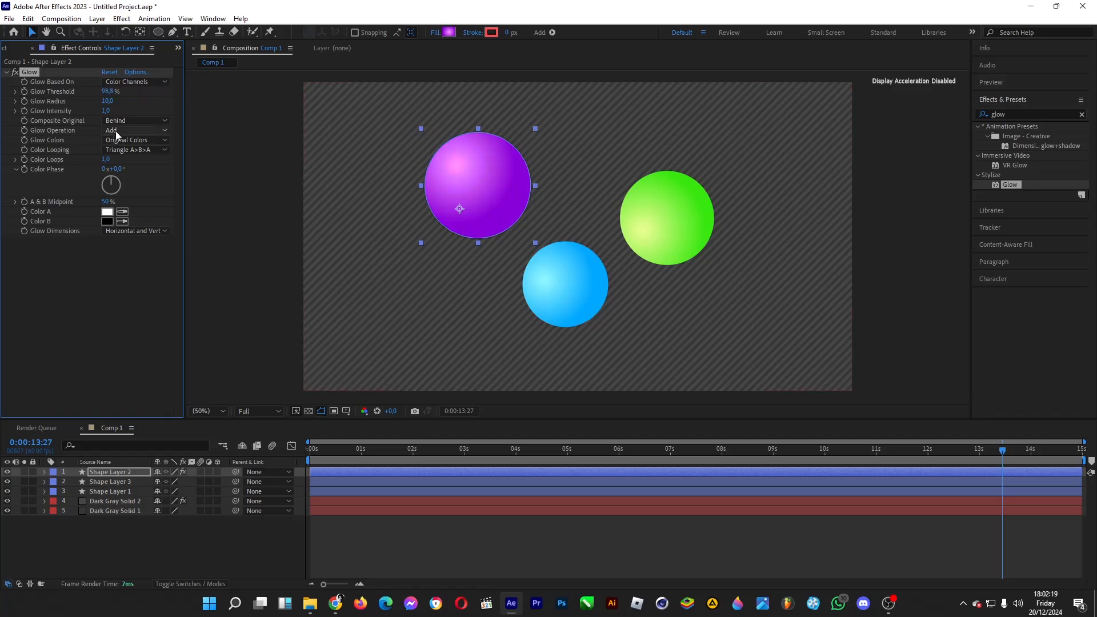
pyautogui.moveTo(108, 101); pyautogui.dragTo(183, 101)
pyautogui.moveTo(107, 111); pyautogui.dragTo(171, 107)
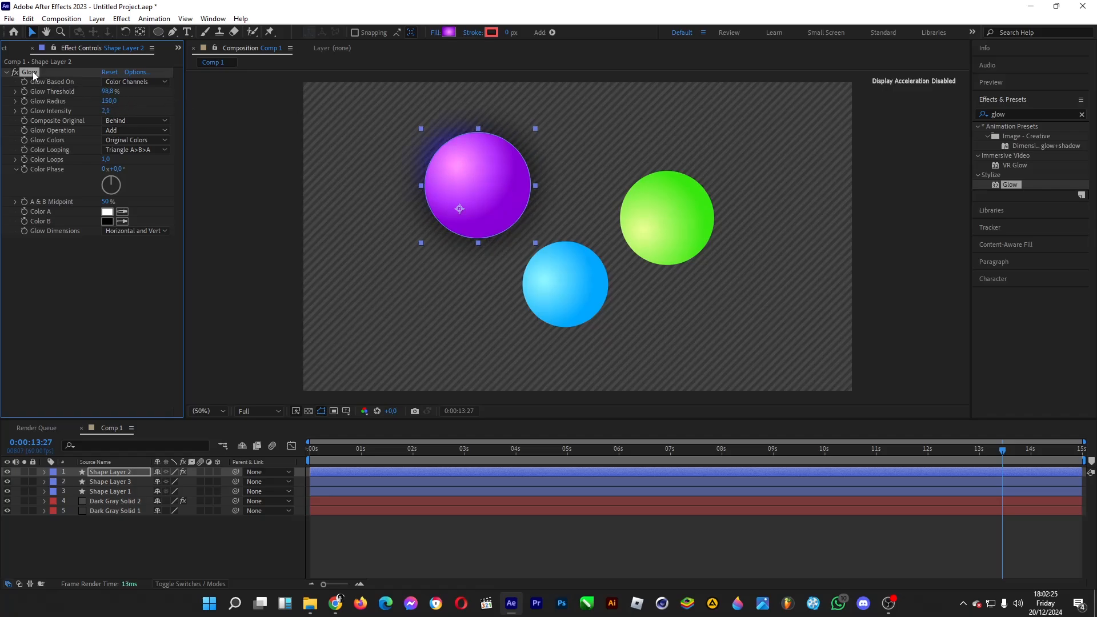
# Step: Apply the purple circle's Glow effect with the same settings to the blue and green circles, and preview the animation
pyautogui.click(107, 484)
pyautogui.hotkey('ctrl', 'alt', 'shift', 'e')
pyautogui.click(114, 490)
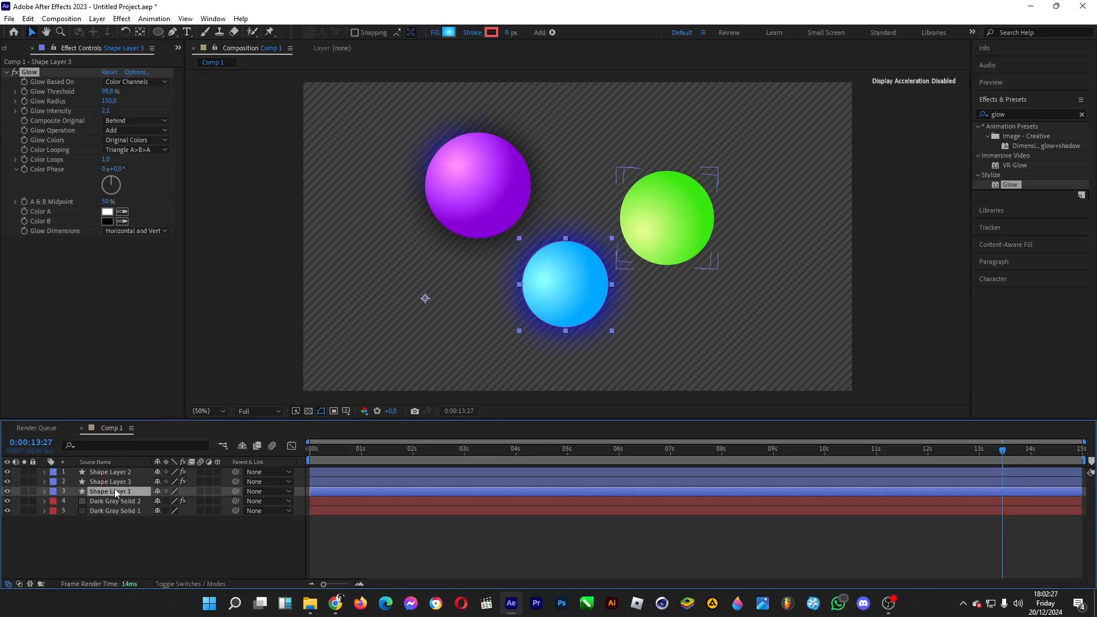
pyautogui.hotkey('ctrl', 'alt', 'shift', 'e')
pyautogui.click(246, 546)
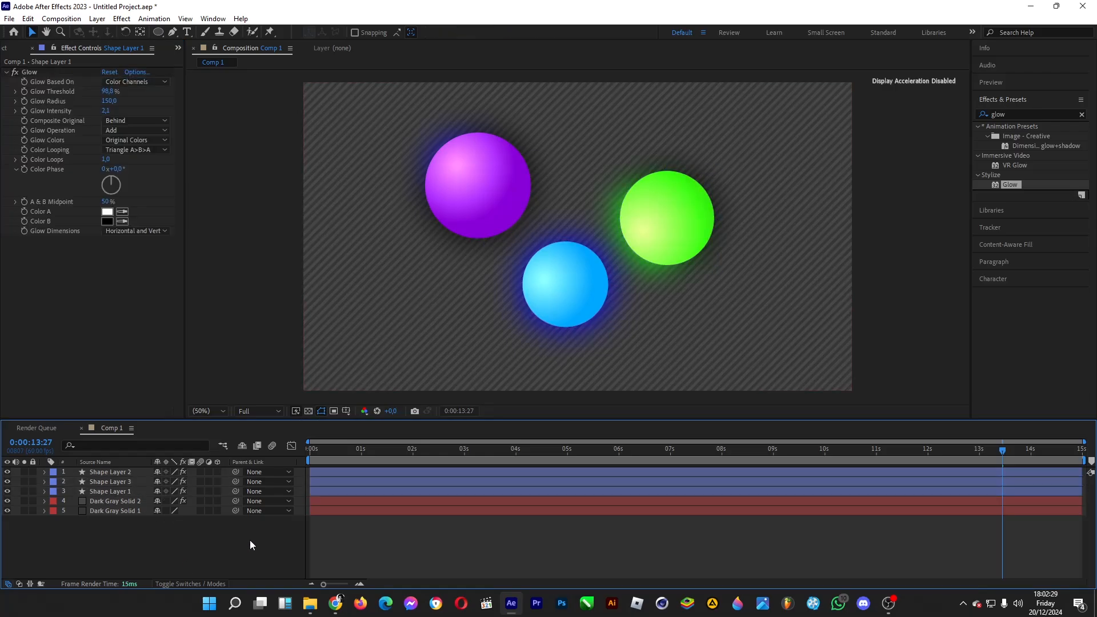
pyautogui.moveTo(366, 448); pyautogui.dragTo(820, 450)
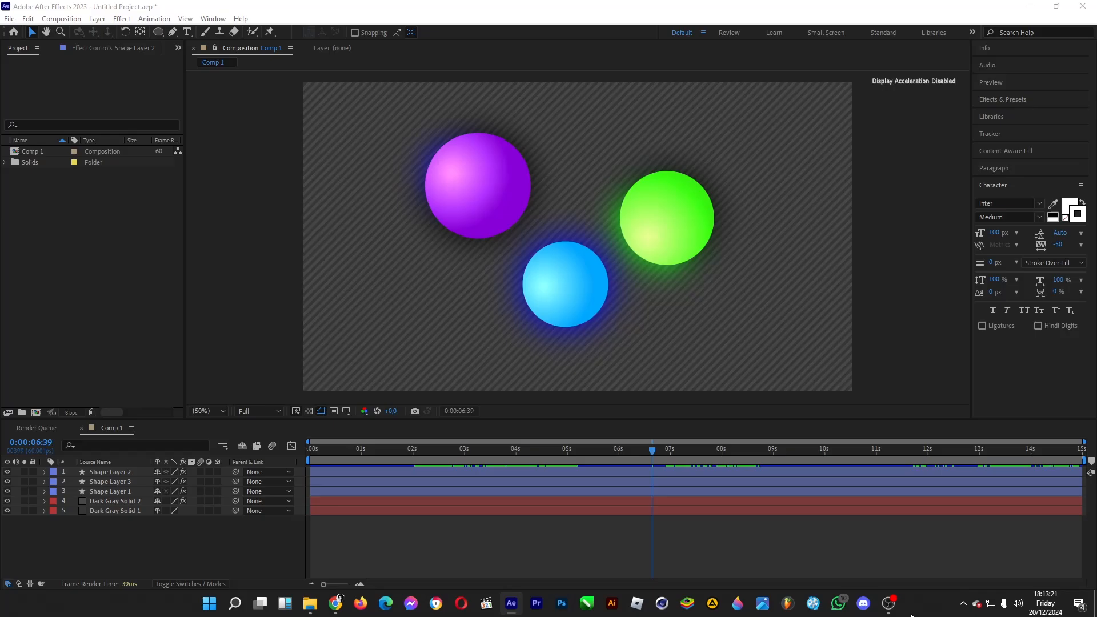
# Step: Add a text layer reading "Random name" between the circles in the composition
pyautogui.click(187, 32)
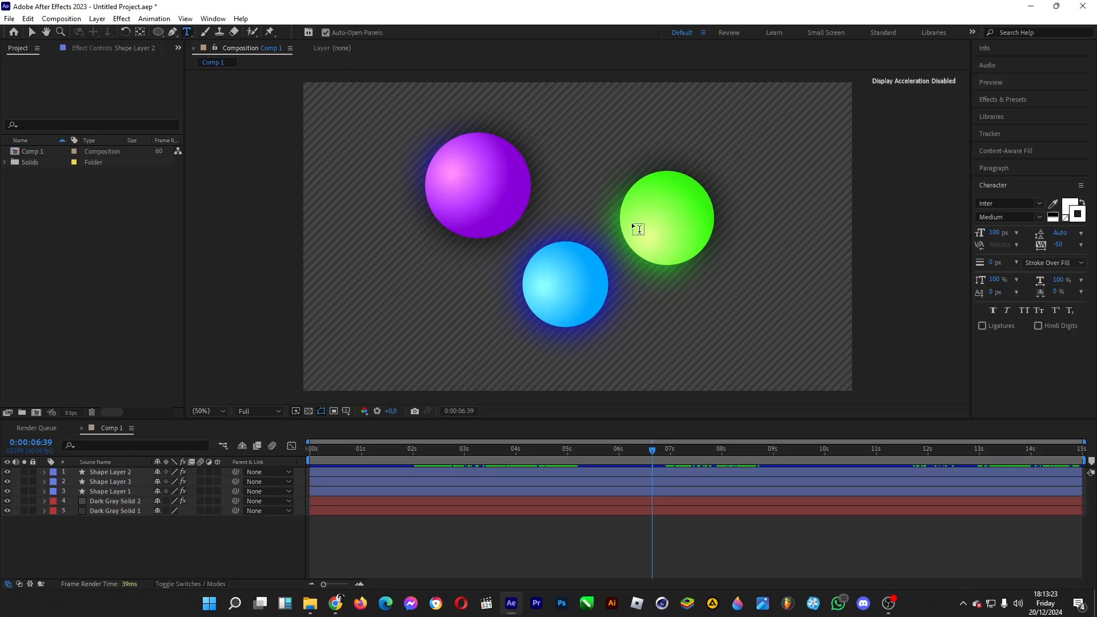
pyautogui.click(537, 220)
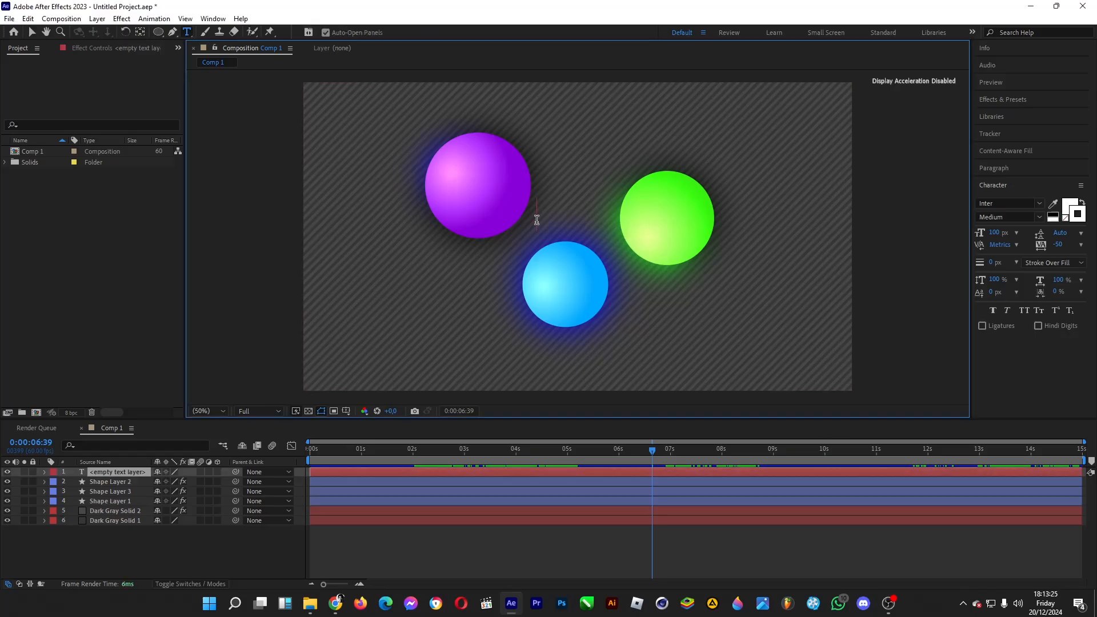
pyautogui.write('Rna')
pyautogui.press('BackSpace')
pyautogui.press('BackSpace')
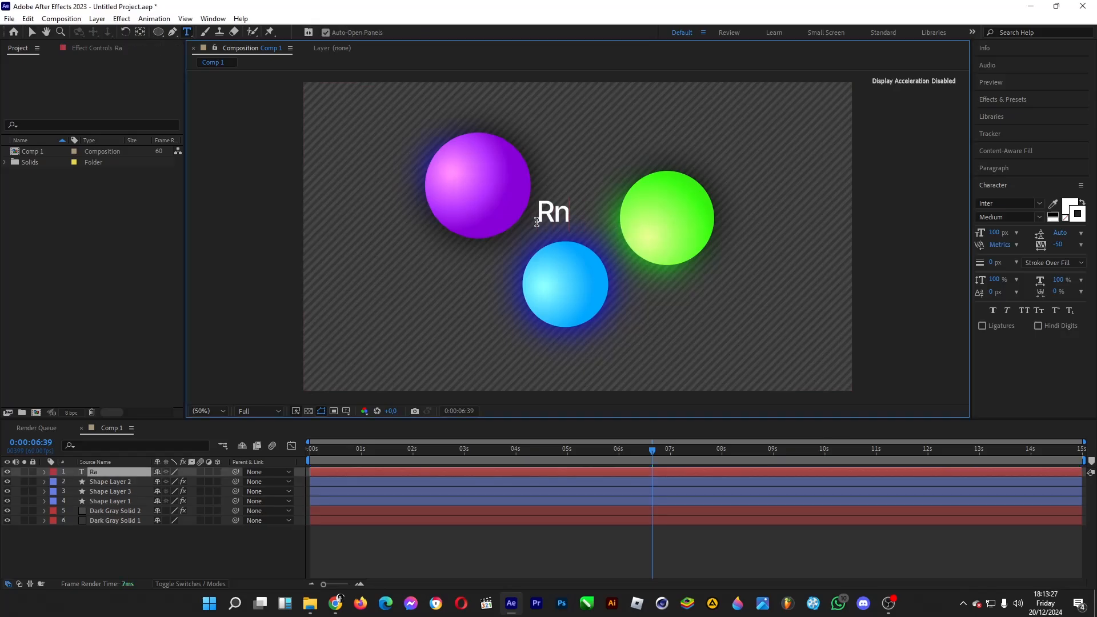
pyautogui.write('andom name')
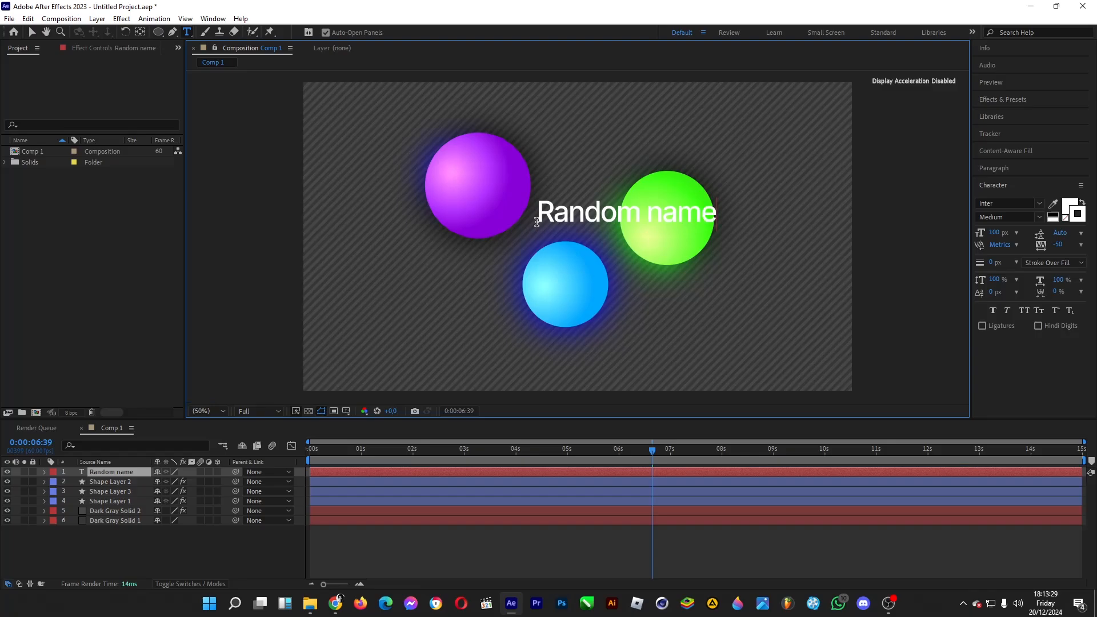
# Step: Set the "Random name" text to Inter Bold and move it to the horizontal centre of the composition
pyautogui.moveTo(538, 207); pyautogui.dragTo(719, 209)
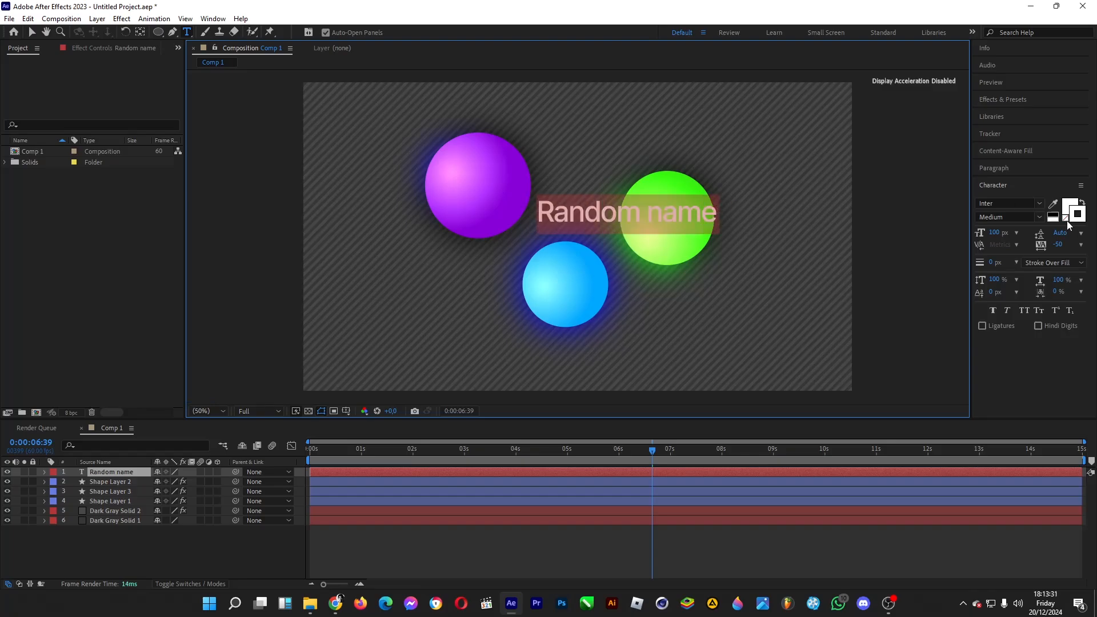
pyautogui.click(1038, 218)
pyautogui.click(1000, 318)
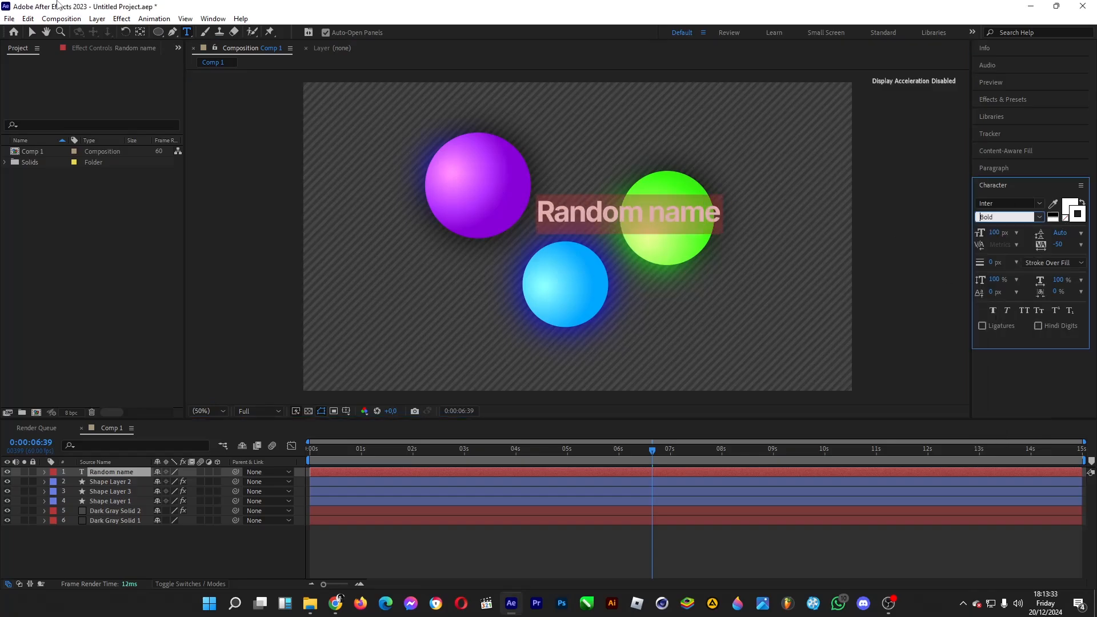
pyautogui.click(32, 32)
pyautogui.moveTo(607, 224); pyautogui.dragTo(547, 228)
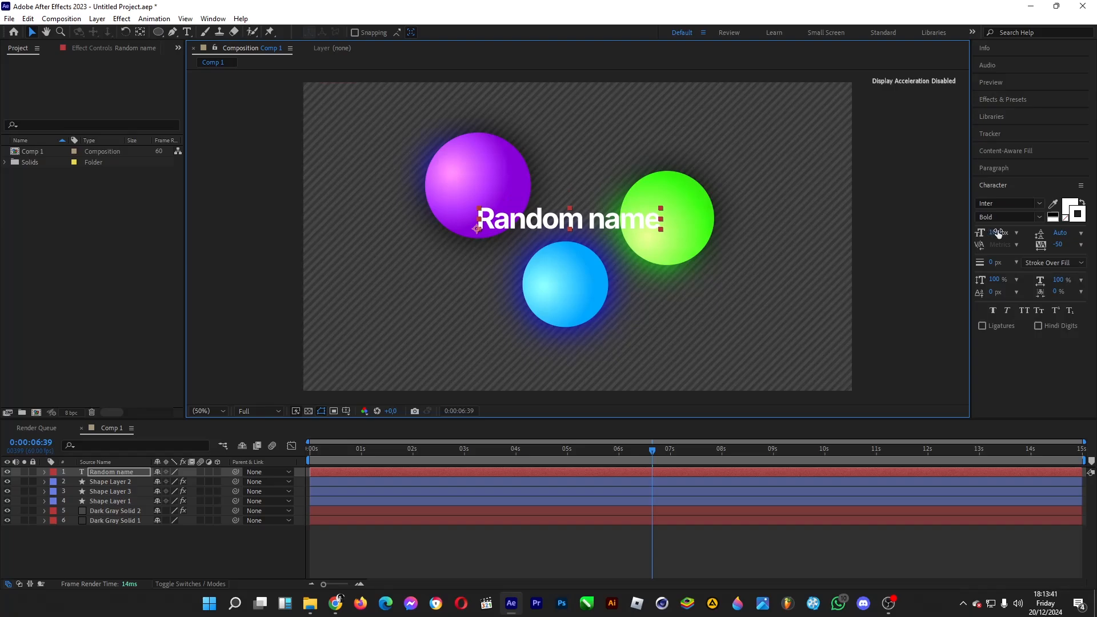
# Step: Add a second text layer reading "Random role" below "Random name"
pyautogui.click(187, 32)
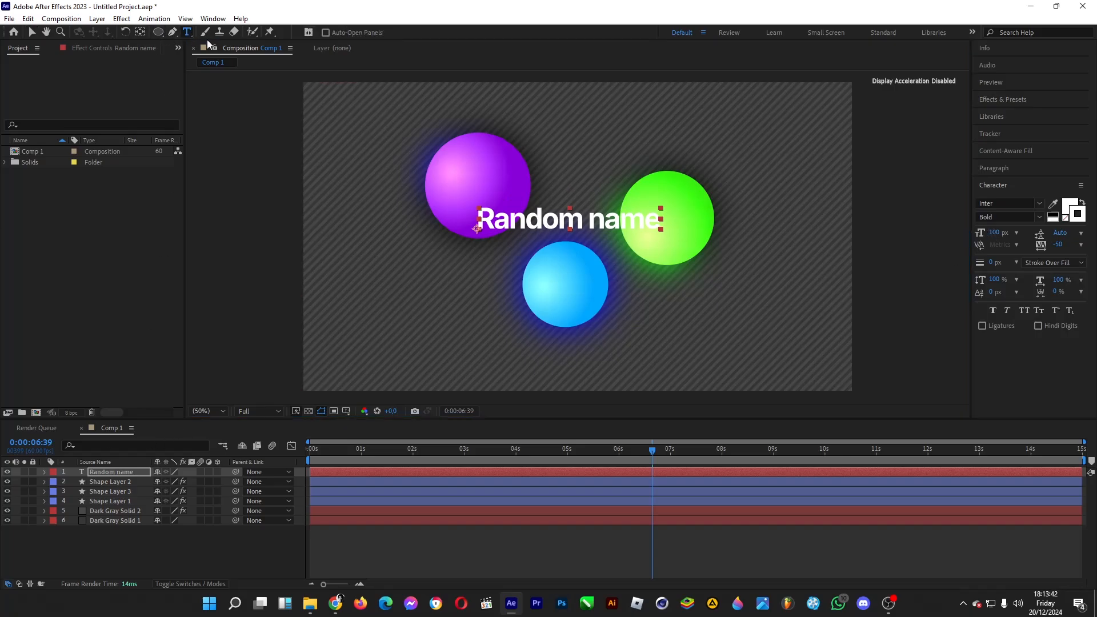
pyautogui.click(550, 282)
pyautogui.write('Random role')
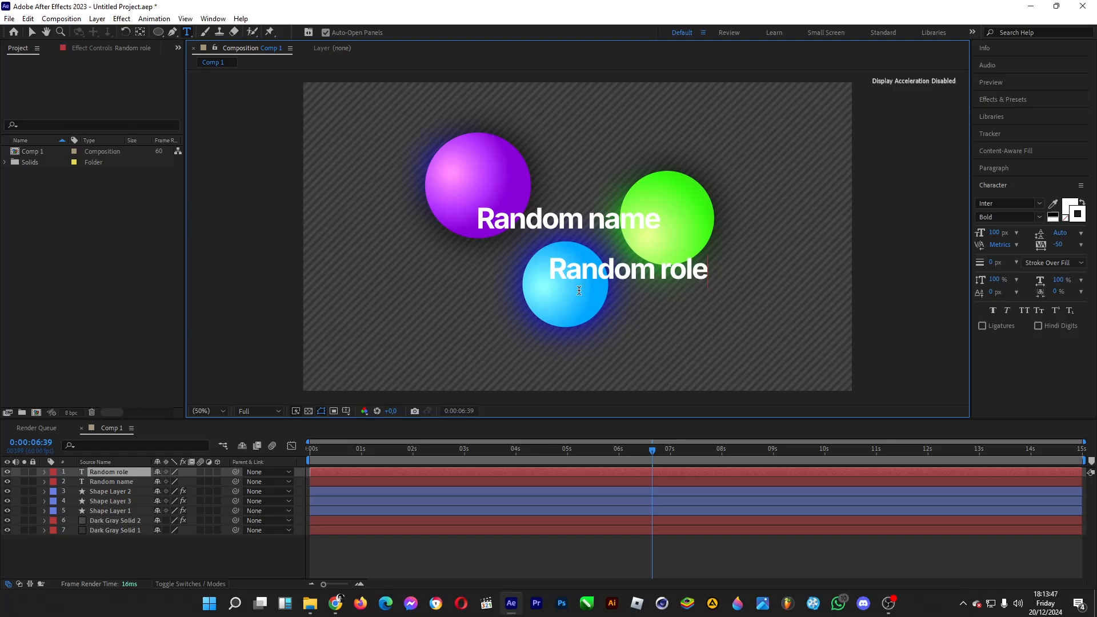
# Step: Set the font style of the "Random role" text to Regular
pyautogui.moveTo(553, 270); pyautogui.dragTo(724, 278)
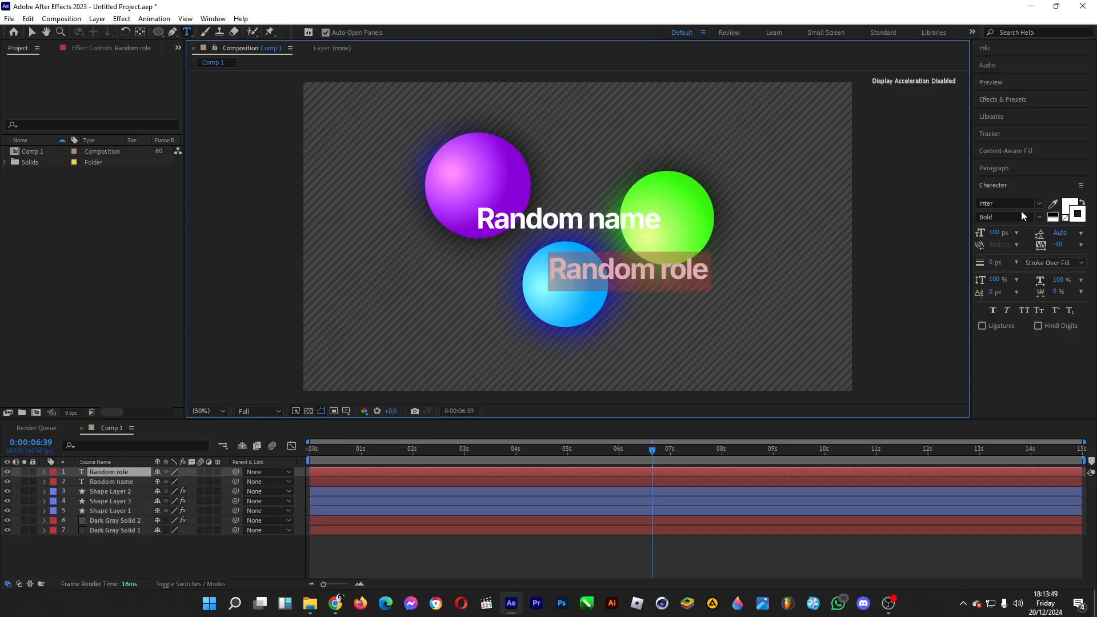
pyautogui.click(1038, 218)
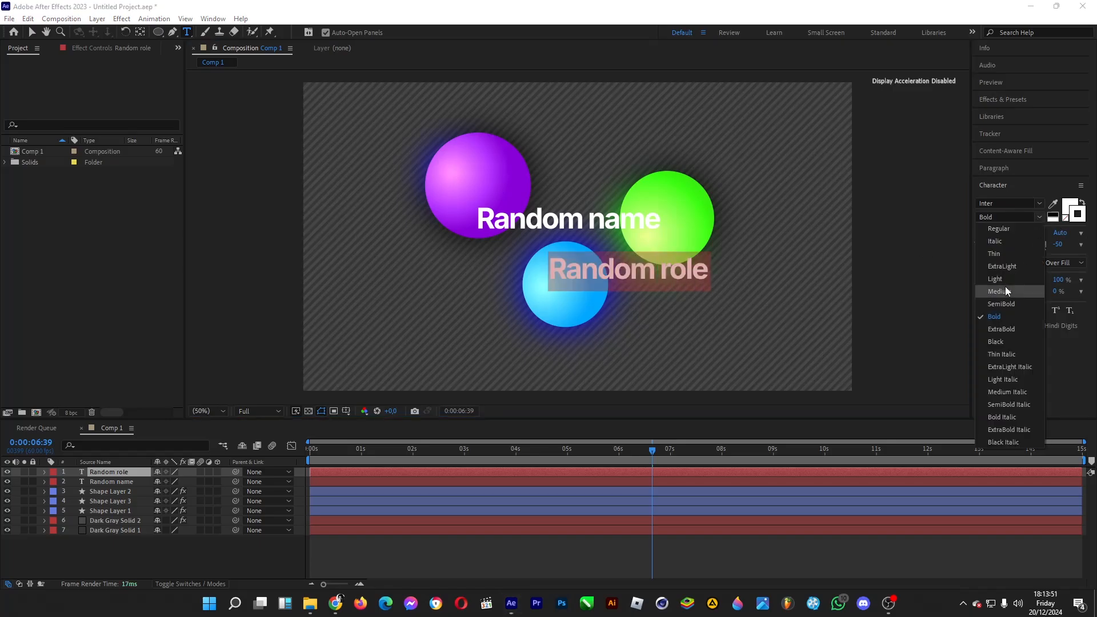
pyautogui.click(1006, 288)
pyautogui.click(1038, 218)
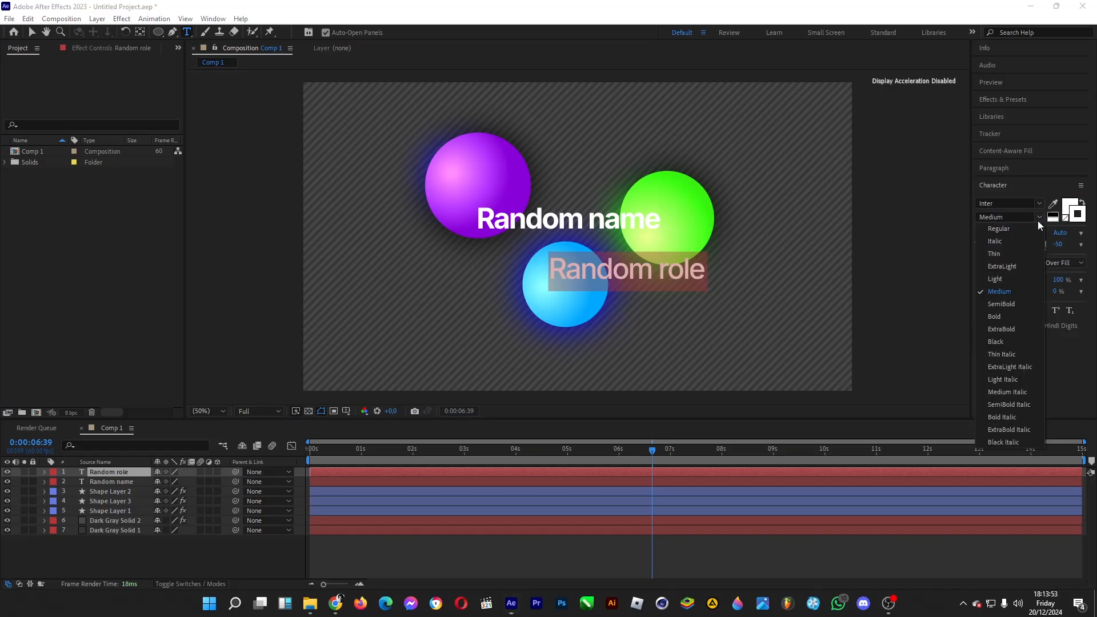
pyautogui.click(1018, 231)
# Step: Set the font size of the "Random role" text to 50 px
pyautogui.click(996, 233)
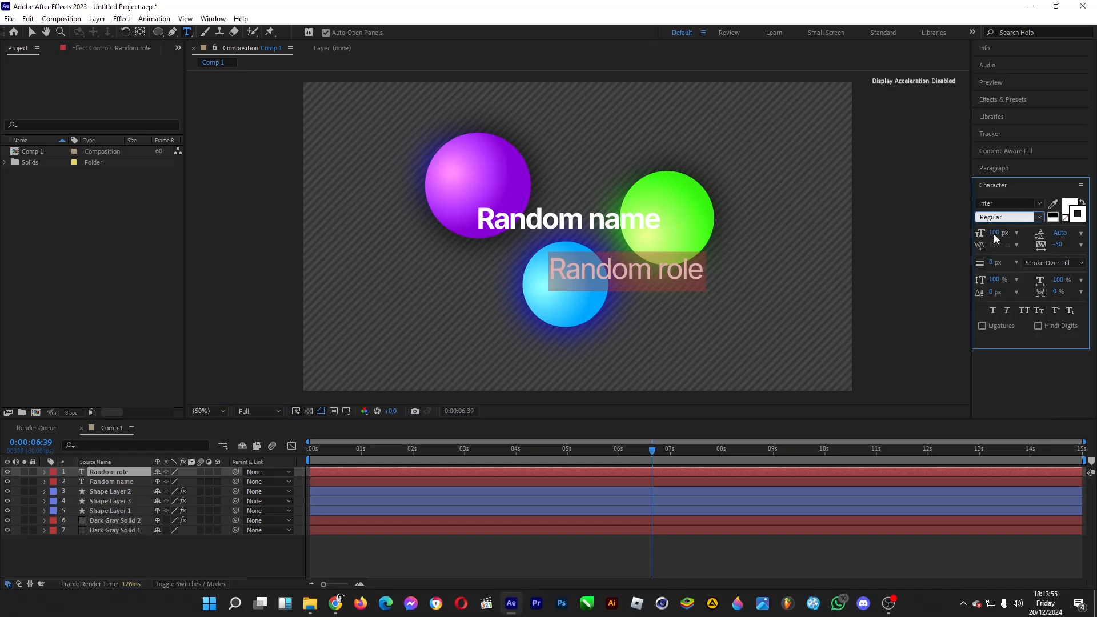
pyautogui.write('7')
pyautogui.press('BackSpace')
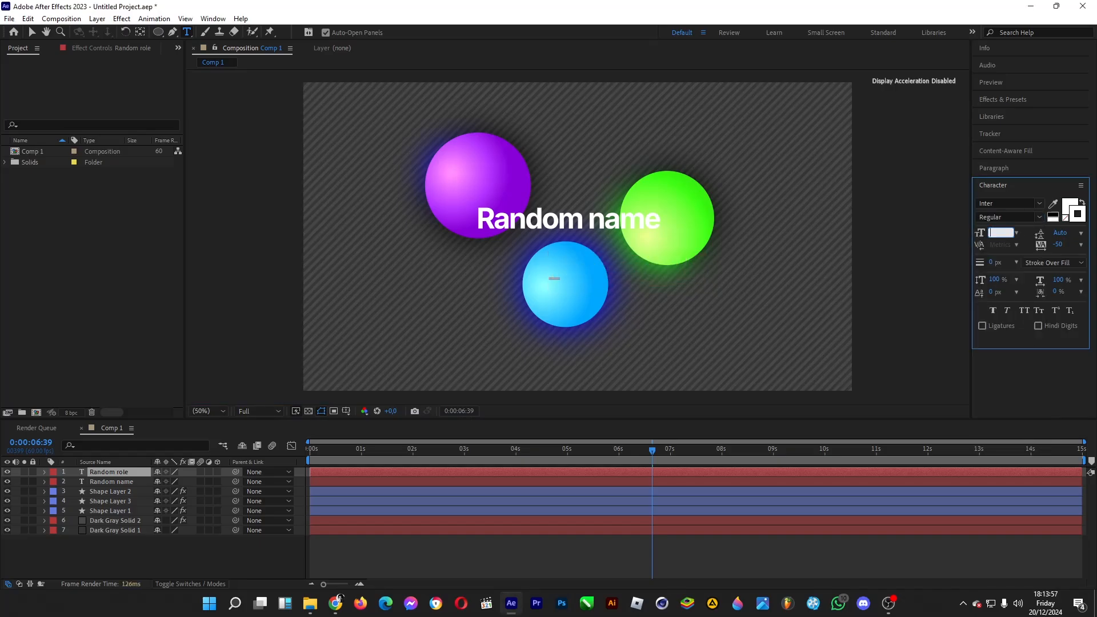
pyautogui.write('50')
pyautogui.press('Return')
# Step: Move "Random role" directly under "Random name" so the left edges of both texts align
pyautogui.press('v')
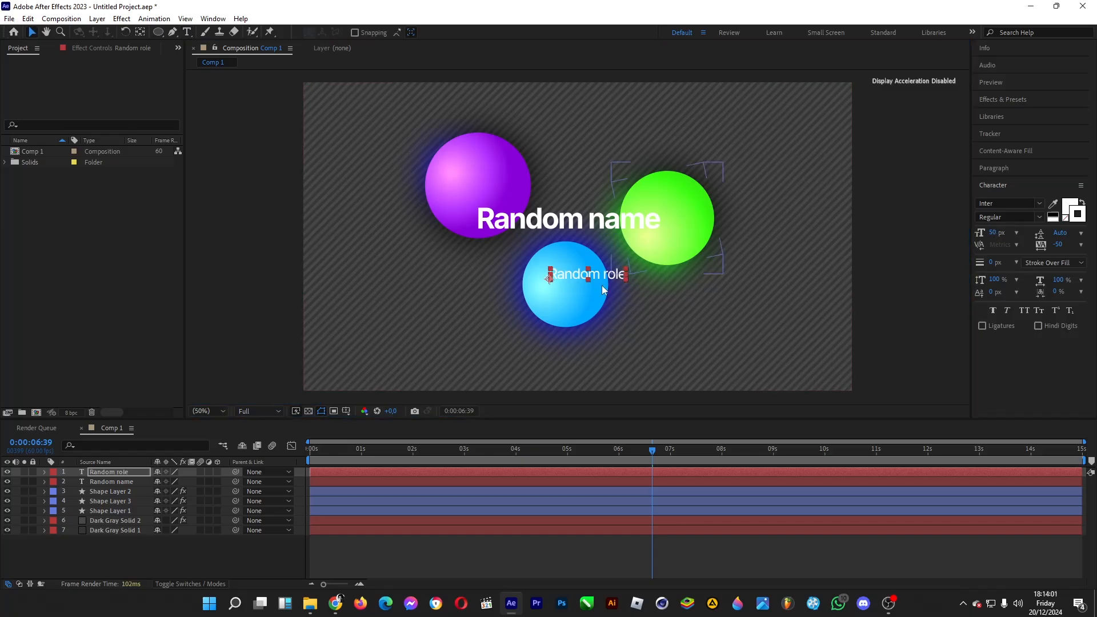
pyautogui.moveTo(560, 271); pyautogui.dragTo(521, 252)
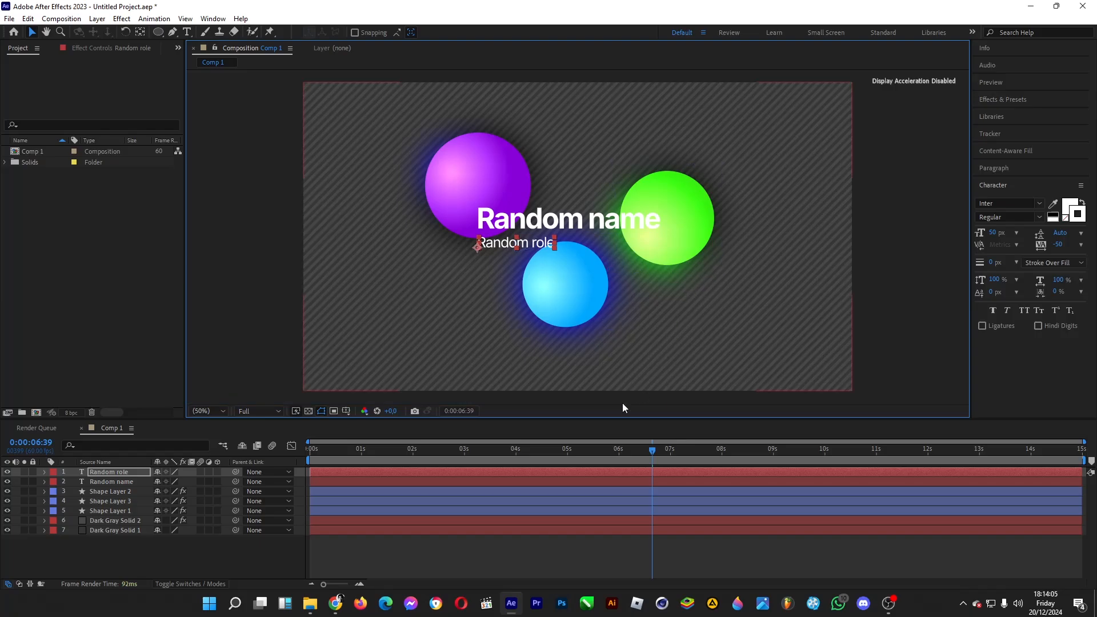
pyautogui.click(596, 552)
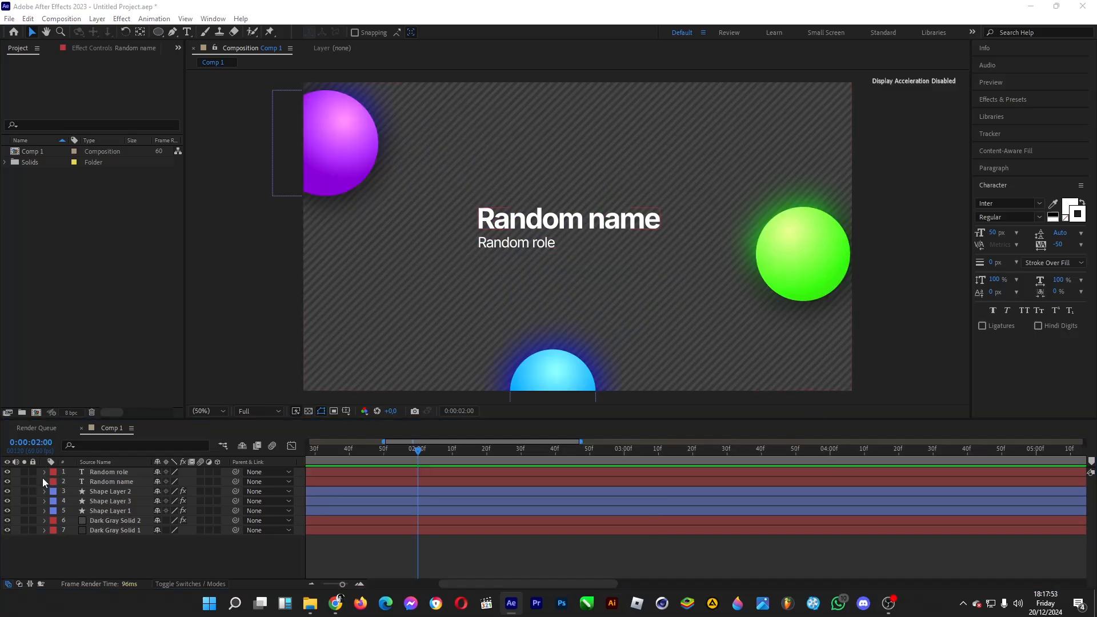
# Step: Add an Opacity text animator to the "Random name" layer and set its opacity to 0%
pyautogui.click(44, 482)
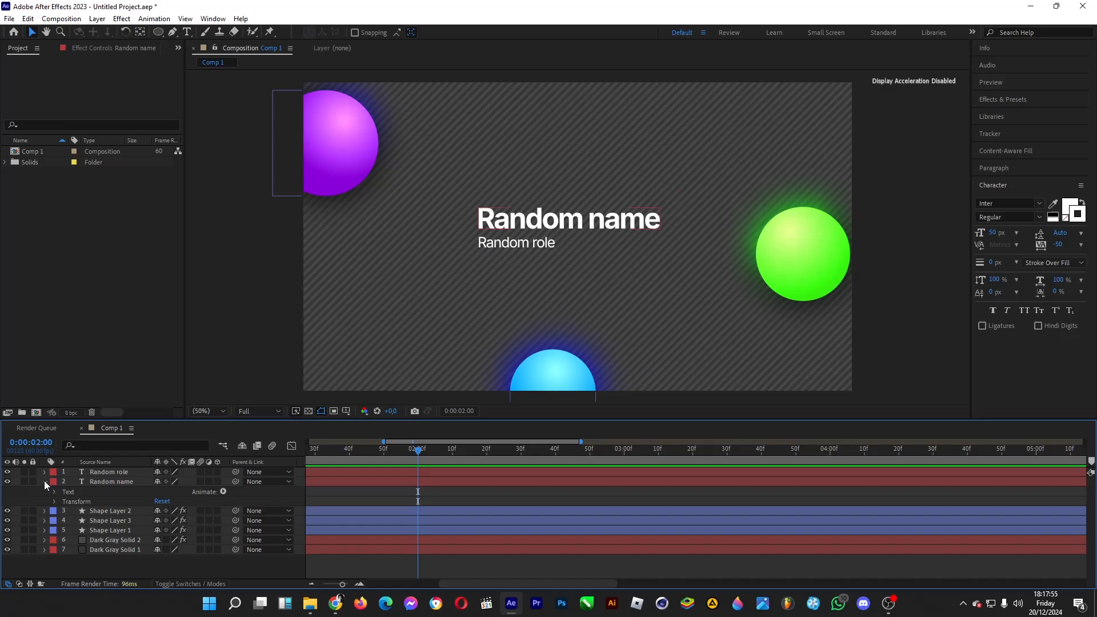
pyautogui.click(224, 491)
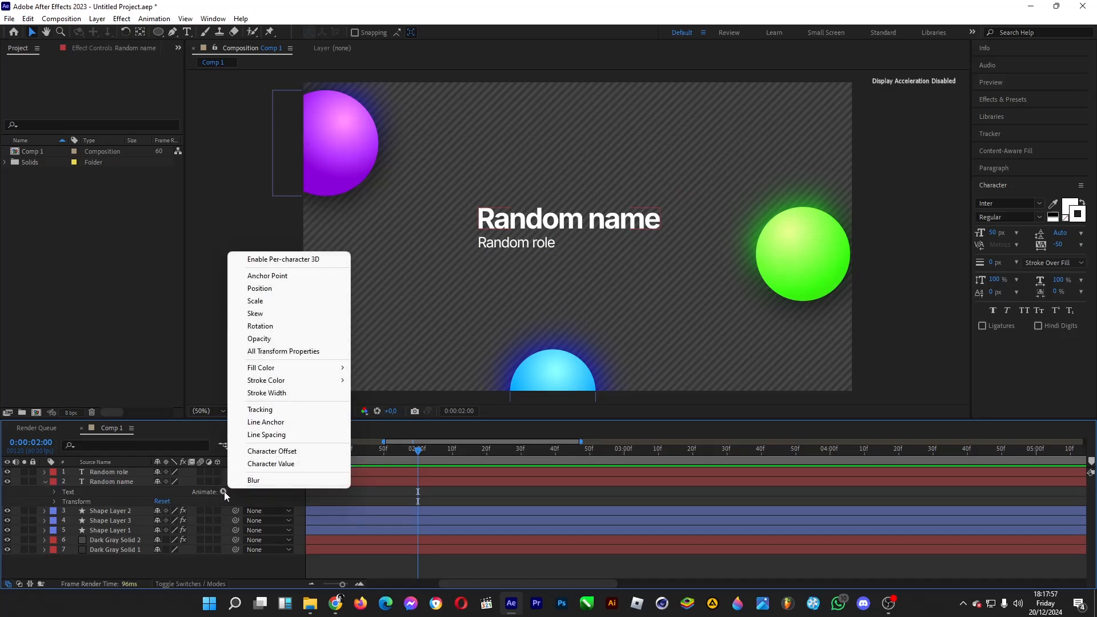
pyautogui.click(282, 339)
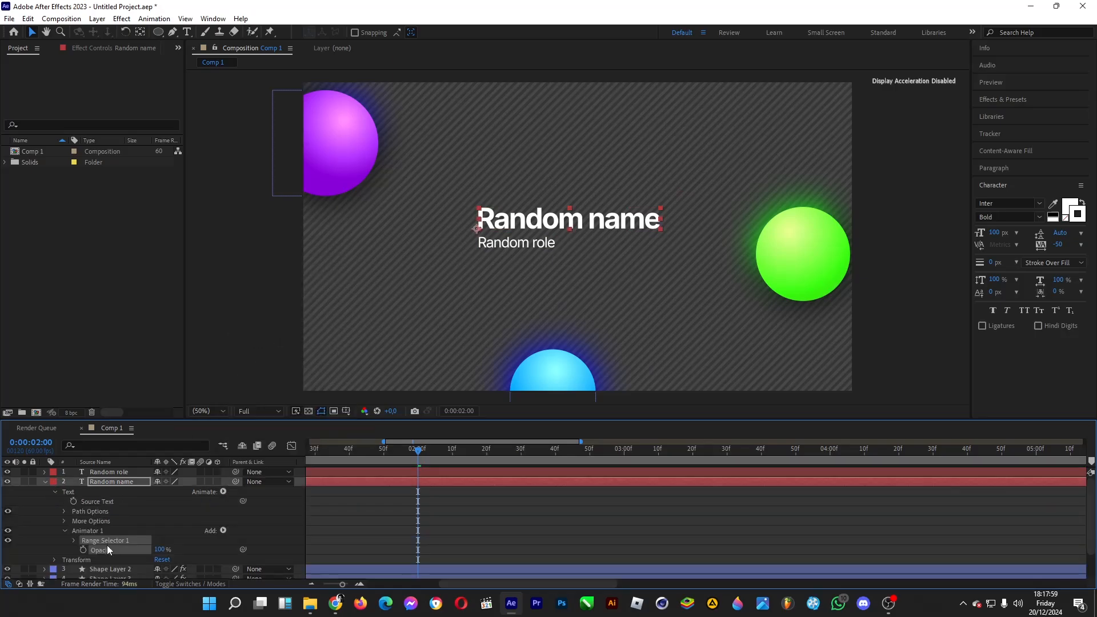
pyautogui.click(159, 550)
pyautogui.write('0')
pyautogui.press('Return')
# Step: Turn on Randomize Order in the "Random name" opacity animator's range selector and keyframe Random Seed at 0 at 0:00:02:00
pyautogui.click(74, 540)
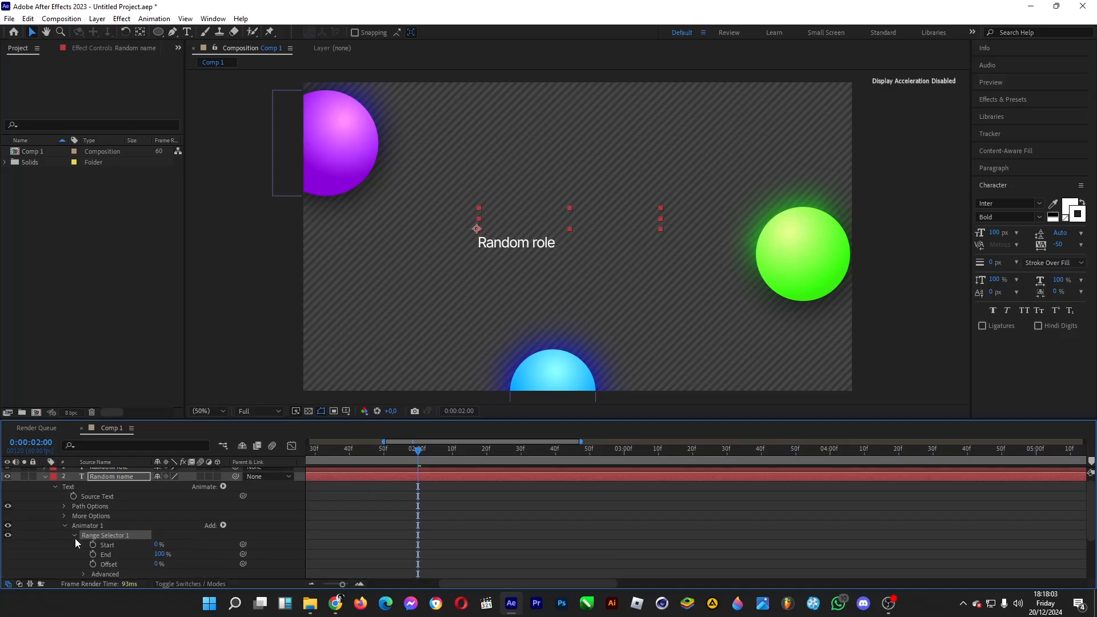
pyautogui.click(83, 515)
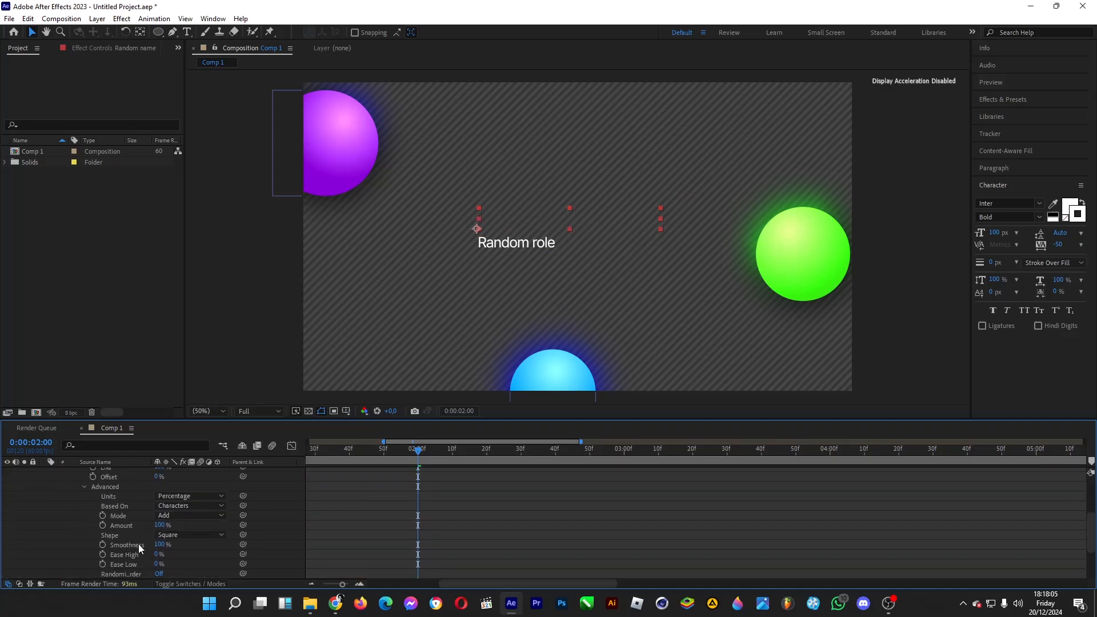
pyautogui.scroll(-3, 159, 550)
pyautogui.scroll(1, 160, 551)
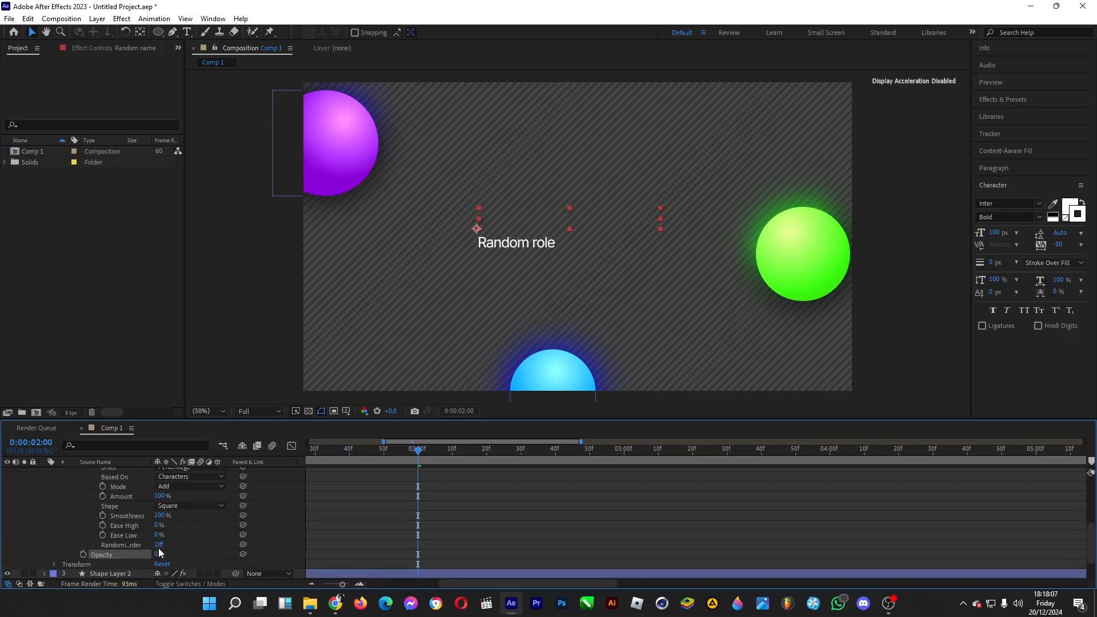
pyautogui.click(160, 546)
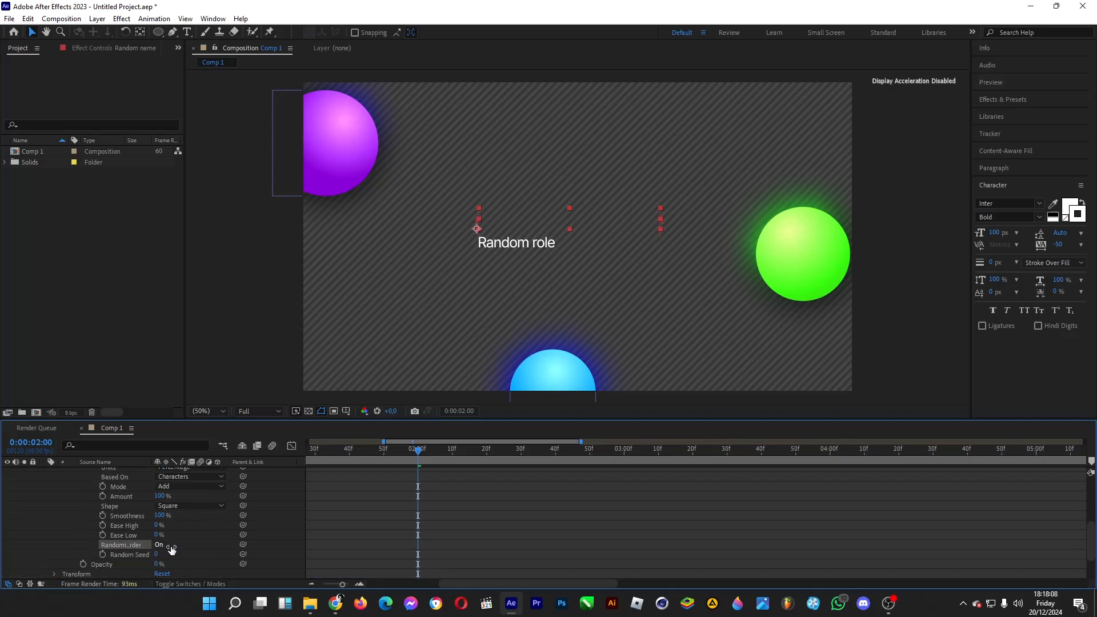
pyautogui.click(103, 554)
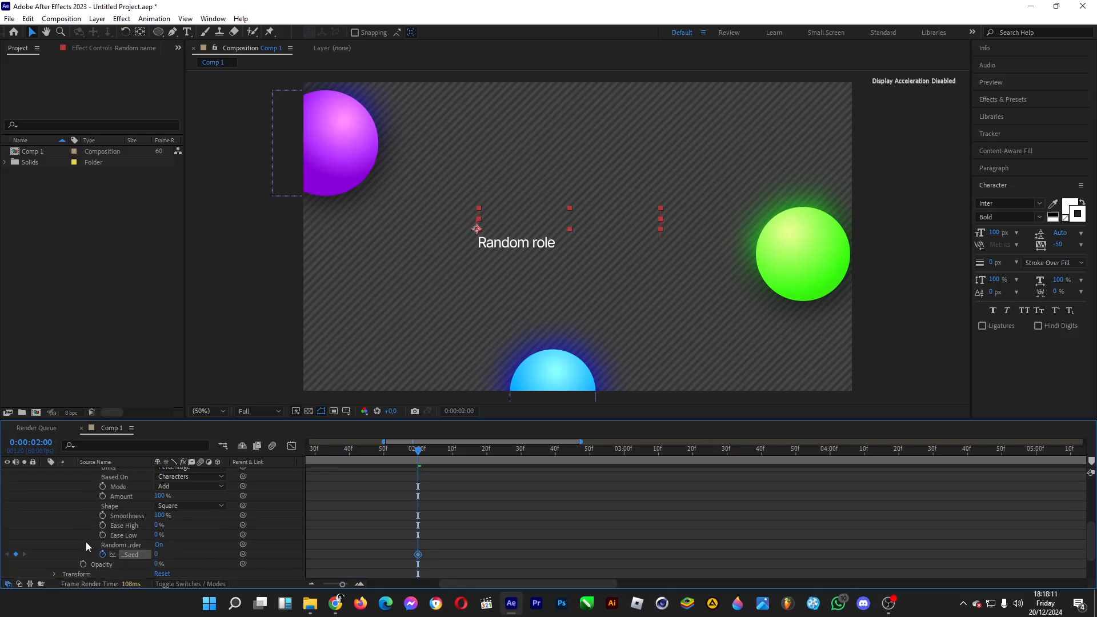
# Step: Animate the range selector's Start on "Random name" from 0% at 0:00:02:00 to 100% at 0:00:05:00
pyautogui.scroll(2, 78, 531)
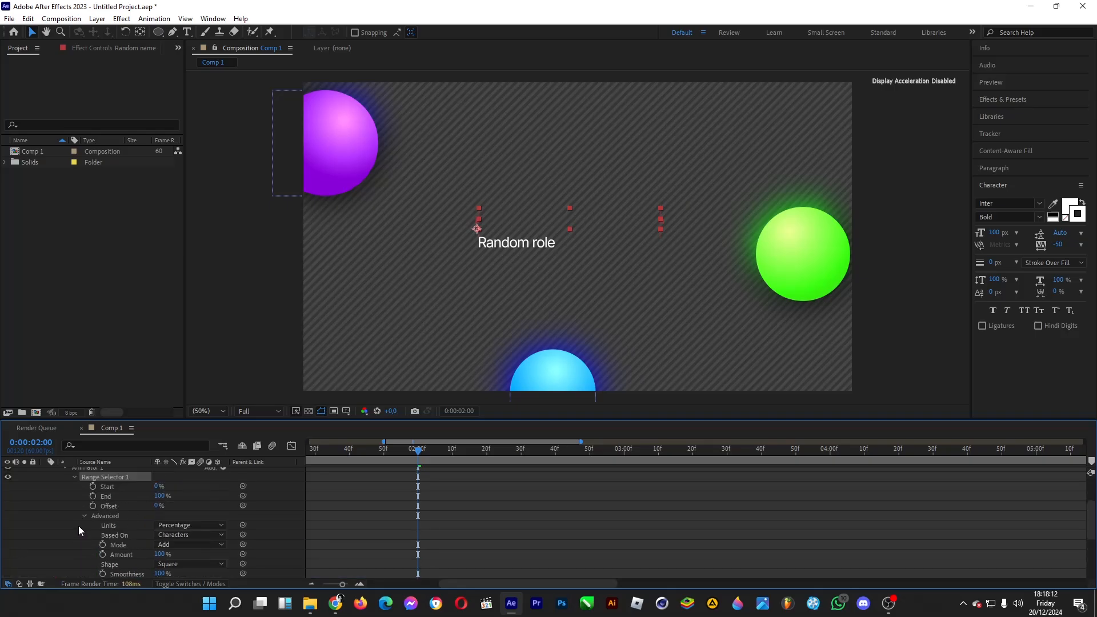
pyautogui.click(95, 488)
pyautogui.click(39, 444)
pyautogui.click(39, 444)
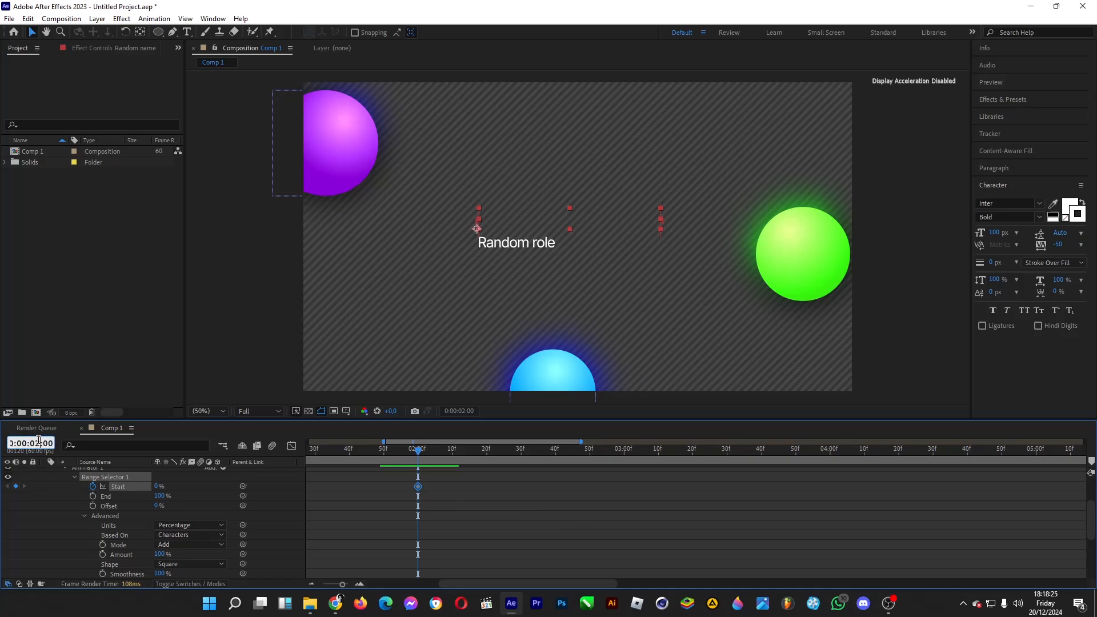
pyautogui.write('5')
pyautogui.press('Return')
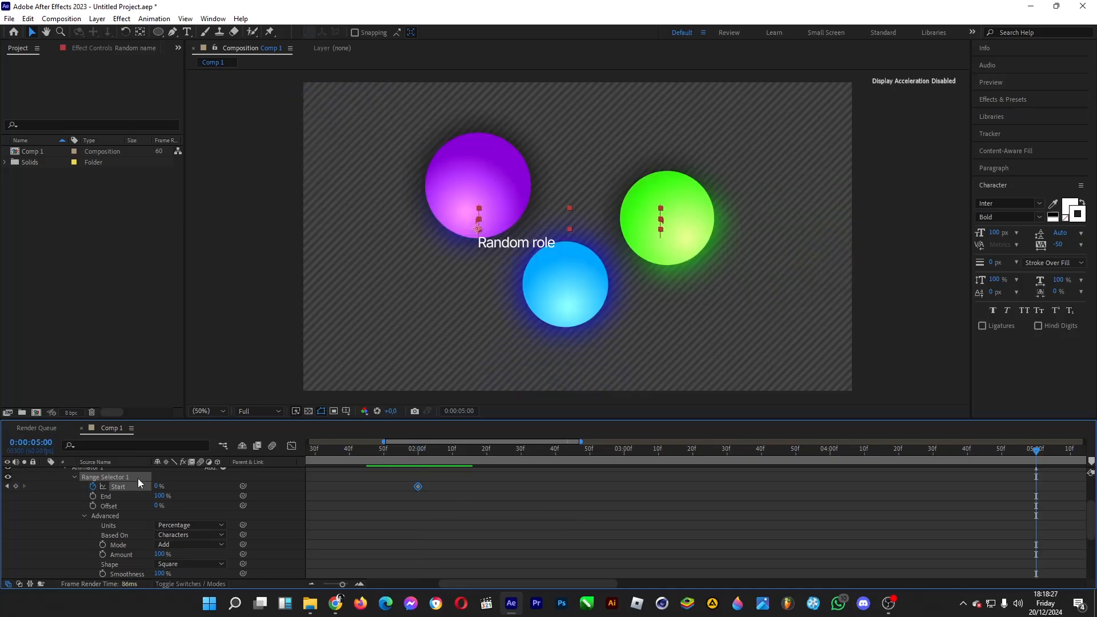
pyautogui.moveTo(158, 486); pyautogui.dragTo(246, 501)
# Step: Set the Random Seed of the "Random name" range selector to 50 at 0:00:05:00
pyautogui.scroll(-1, 235, 536)
pyautogui.scroll(-1, 160, 565)
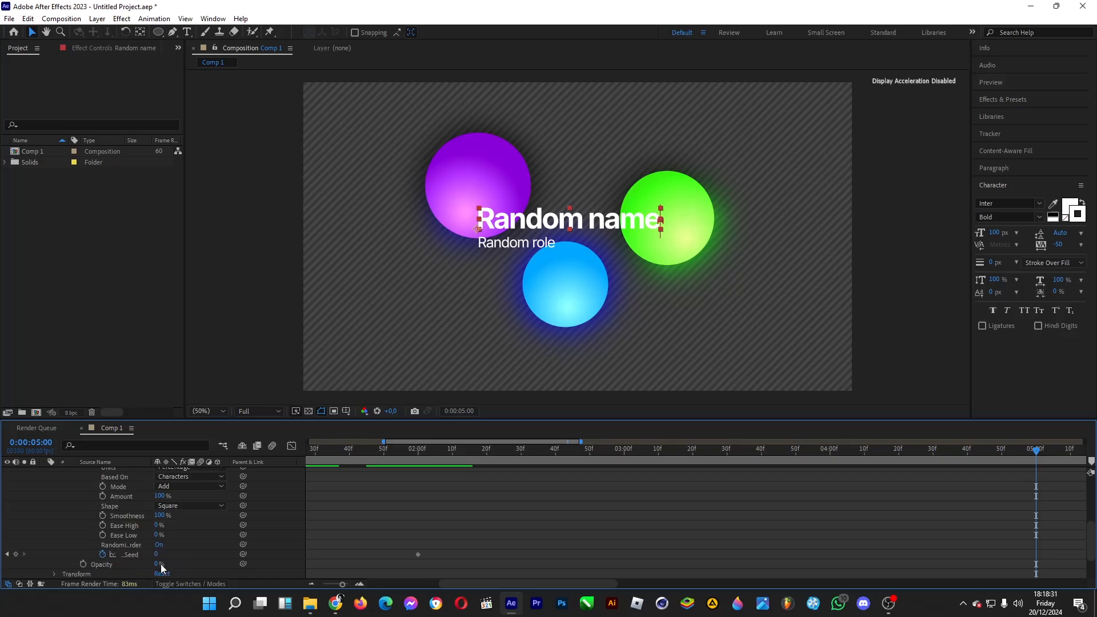
pyautogui.click(158, 554)
pyautogui.write('40')
pyautogui.press('Return')
# Step: Scrub the timeline between 2 and 5 seconds to examine the random letter reveal of "Random name"
pyautogui.moveTo(448, 455); pyautogui.dragTo(690, 464)
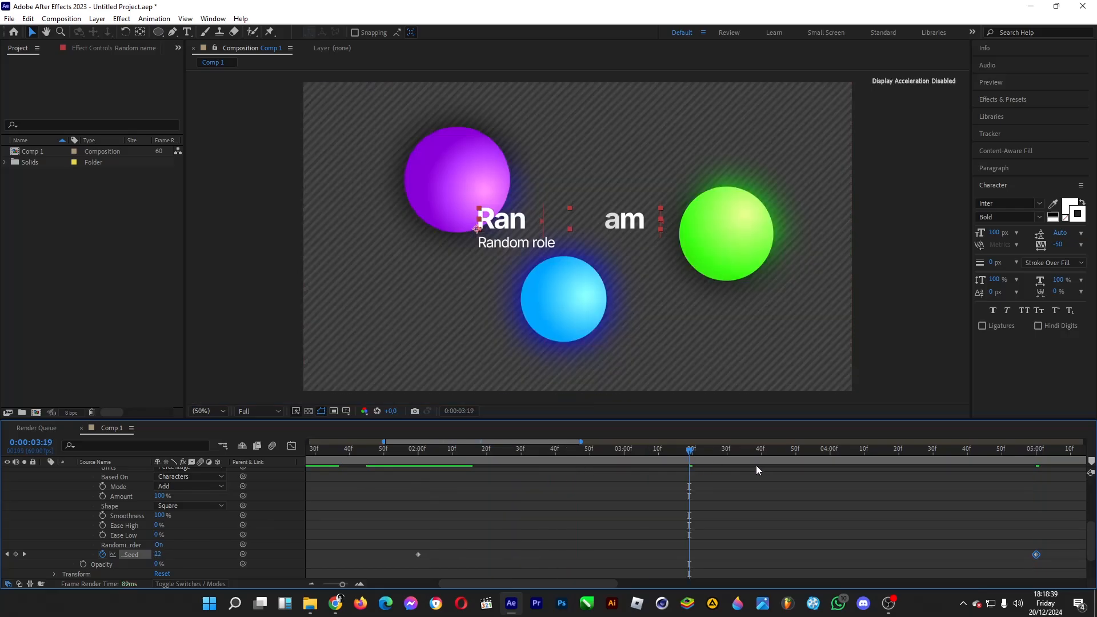
pyautogui.click(771, 454)
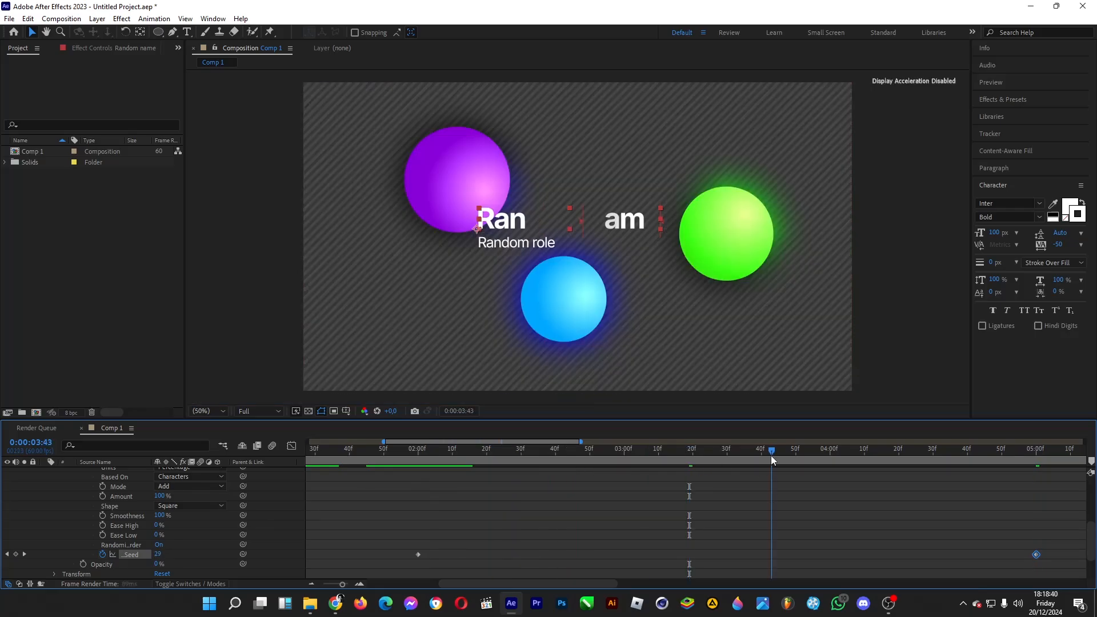
pyautogui.click(876, 449)
pyautogui.click(930, 451)
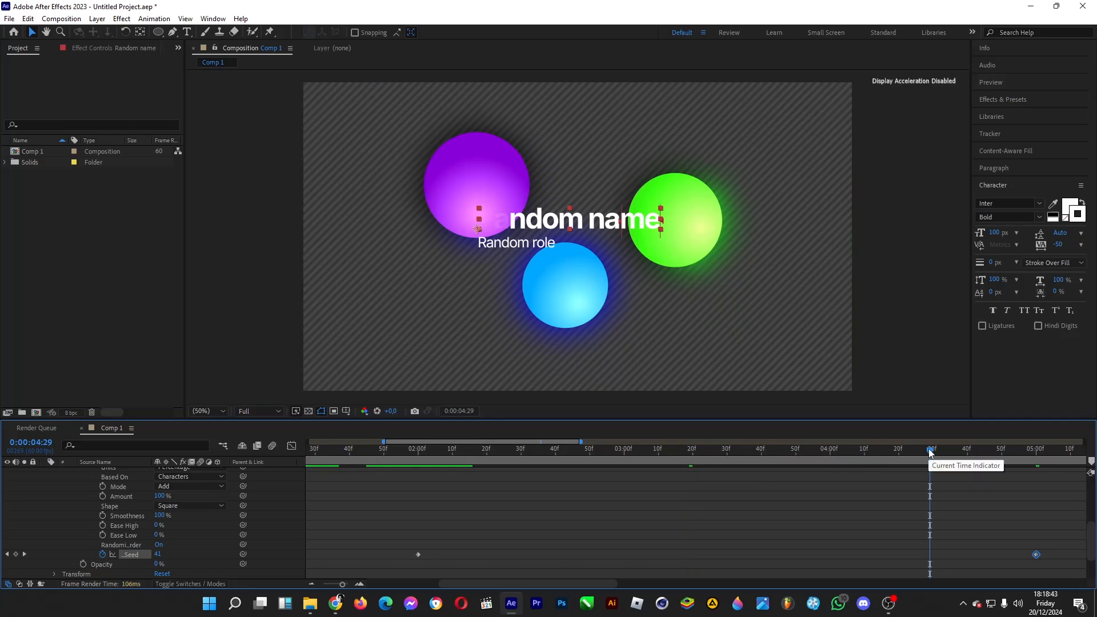
pyautogui.moveTo(930, 454); pyautogui.dragTo(984, 451)
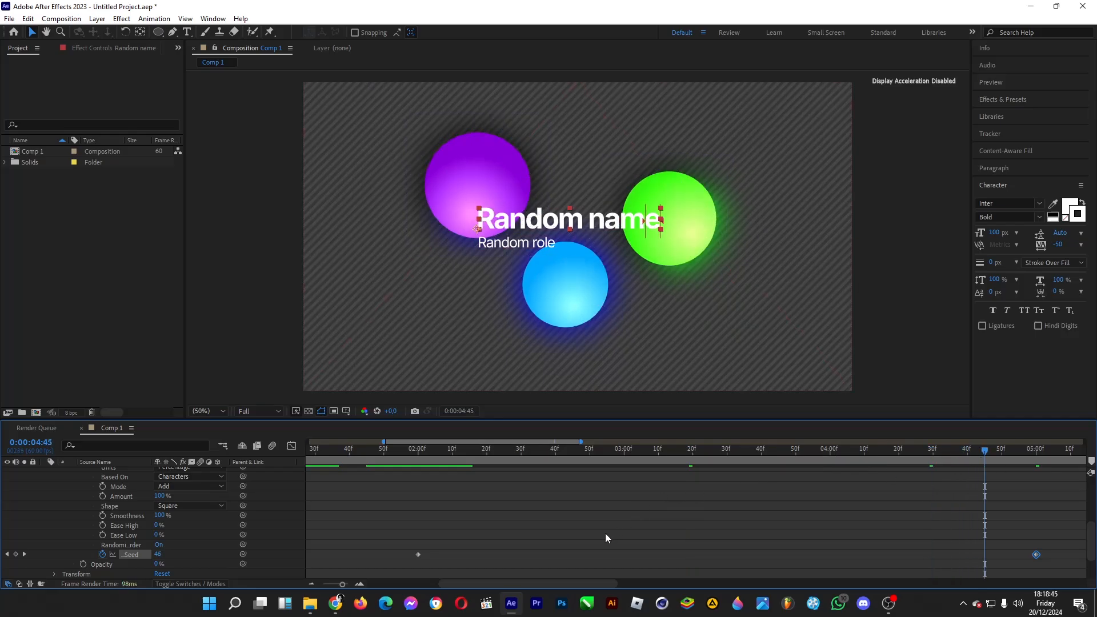
# Step: Add an Opacity text animator to the "Random role" layer
pyautogui.scroll(6, 607, 537)
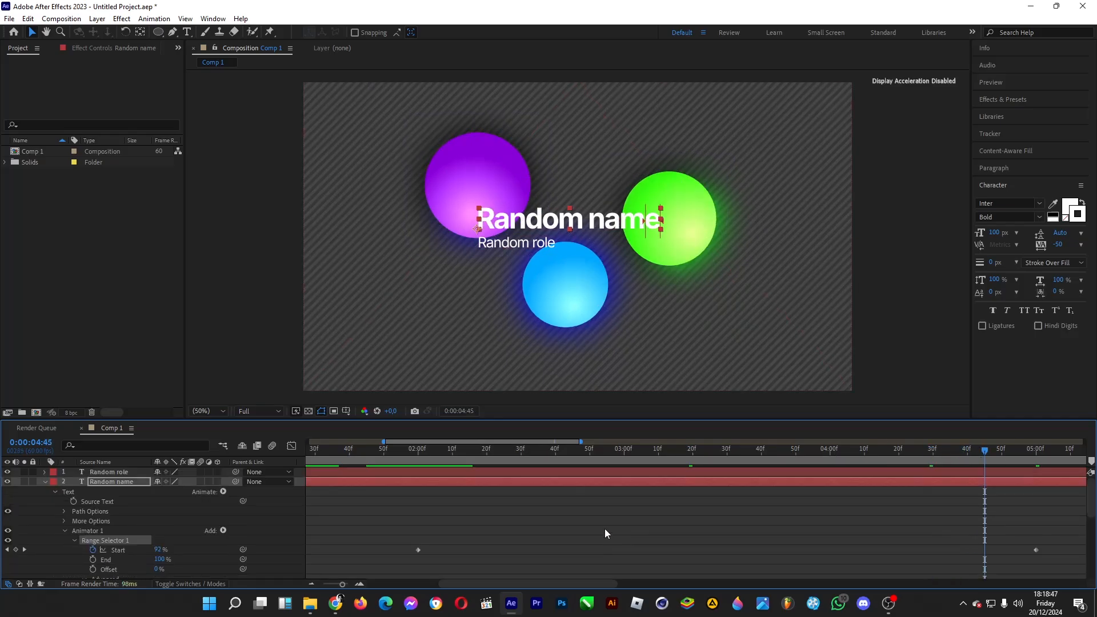
pyautogui.click(119, 473)
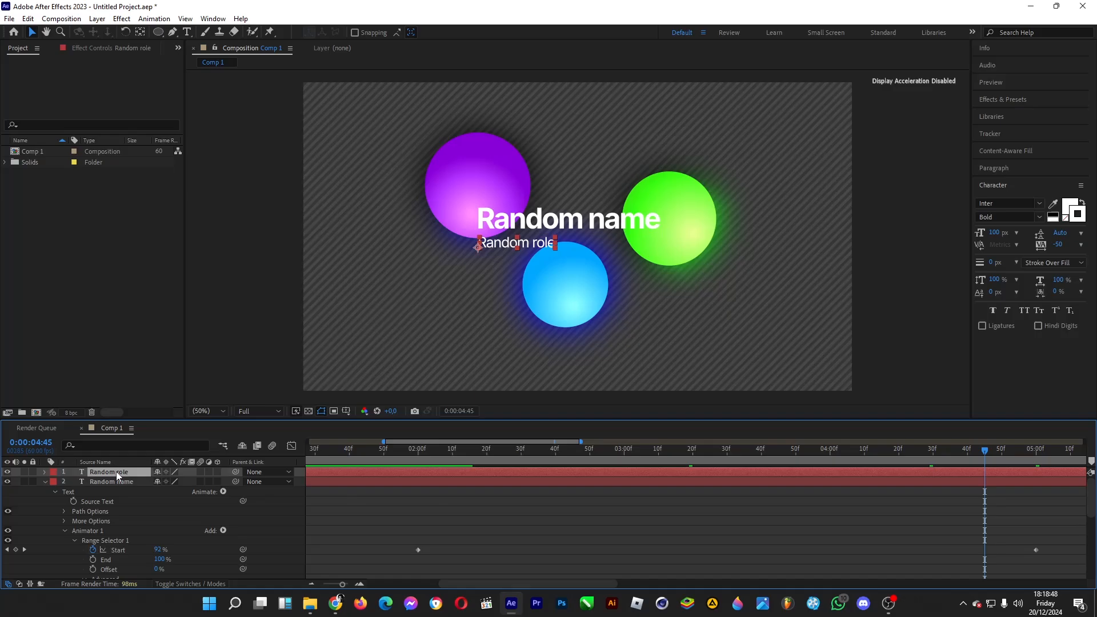
pyautogui.click(46, 472)
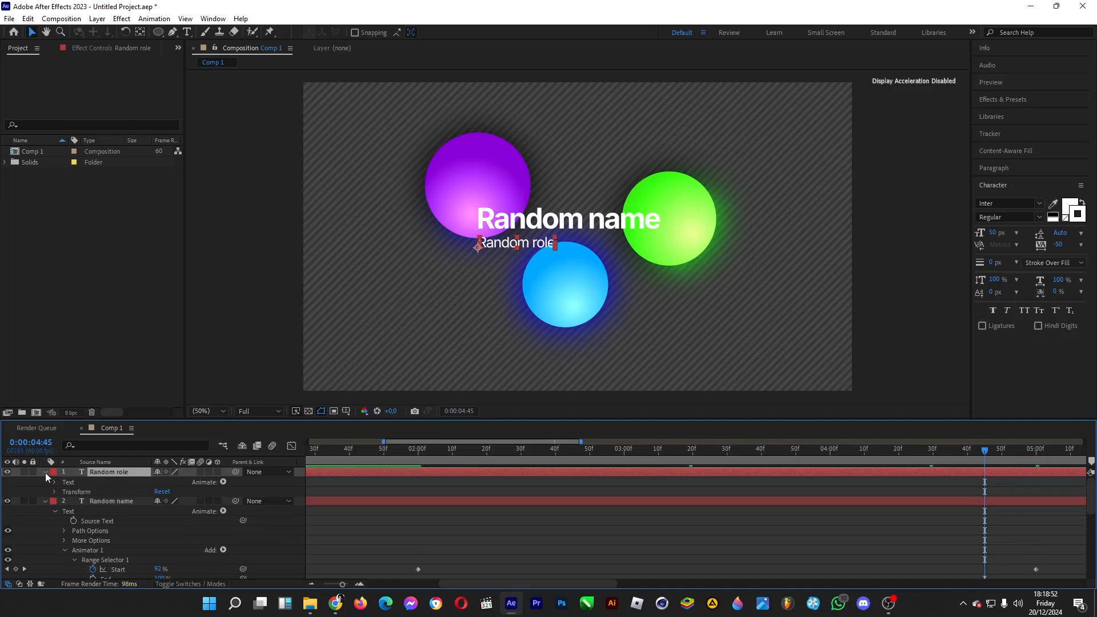
pyautogui.click(223, 483)
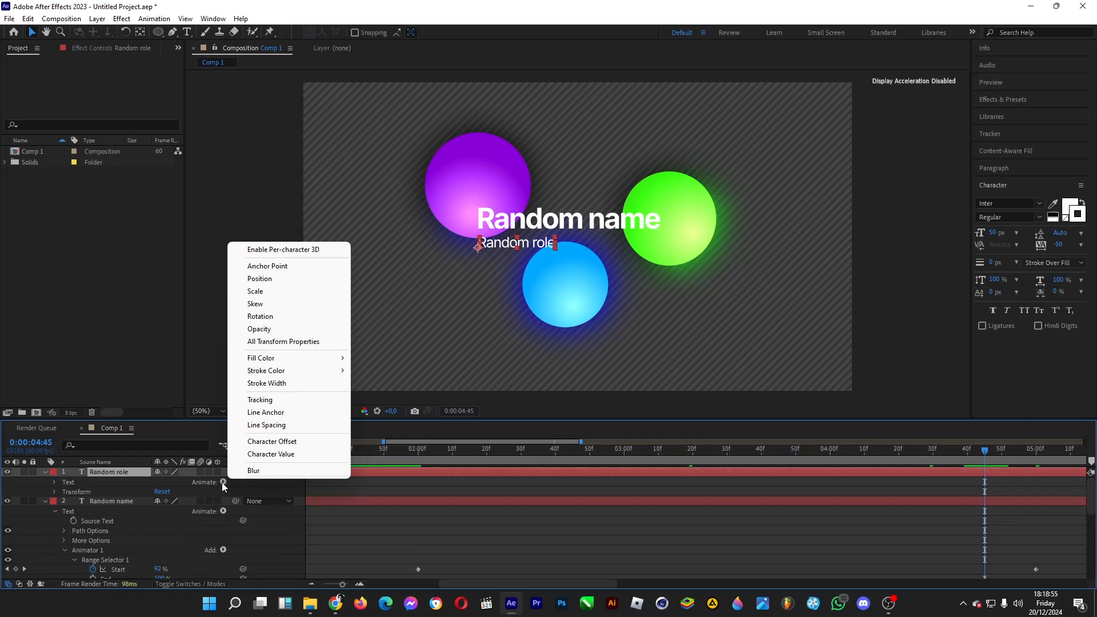
pyautogui.click(258, 330)
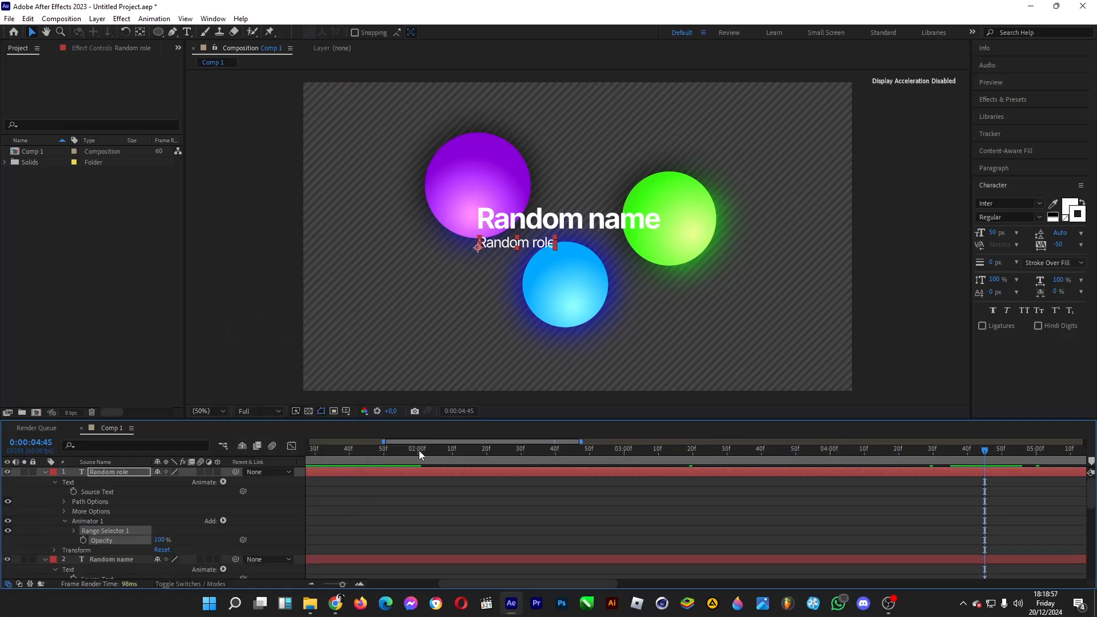
# Step: Set the "Random role" animator's opacity to 0% and keyframe its range selector Start at 0% at 0:00:03:00
pyautogui.click(418, 450)
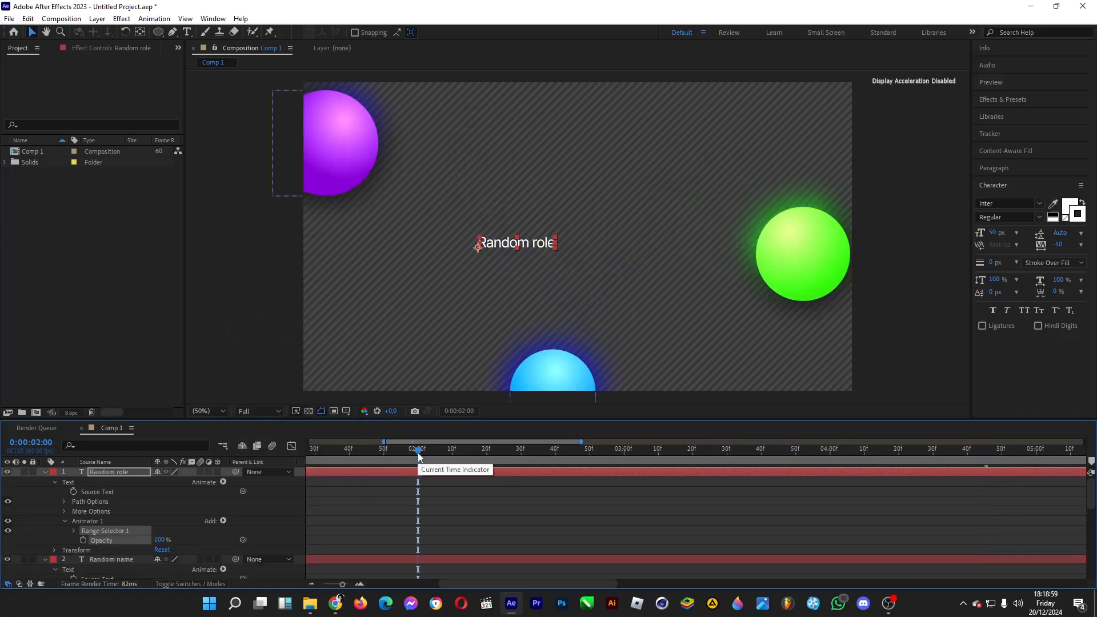
pyautogui.click(626, 452)
pyautogui.click(625, 452)
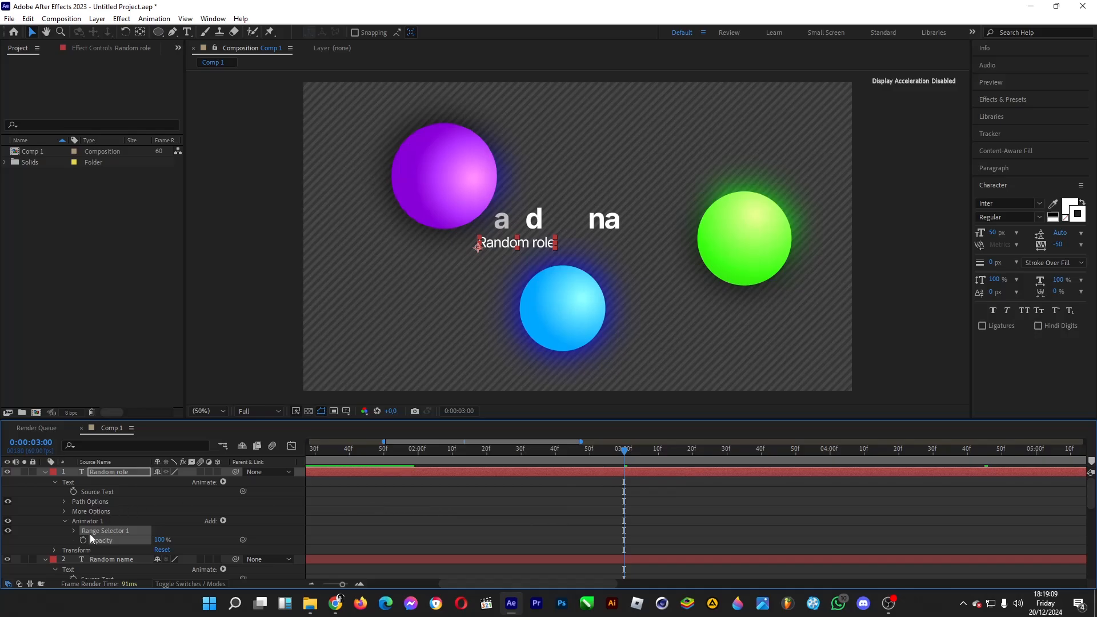
pyautogui.moveTo(160, 540); pyautogui.dragTo(66, 540)
pyautogui.click(74, 530)
pyautogui.click(92, 540)
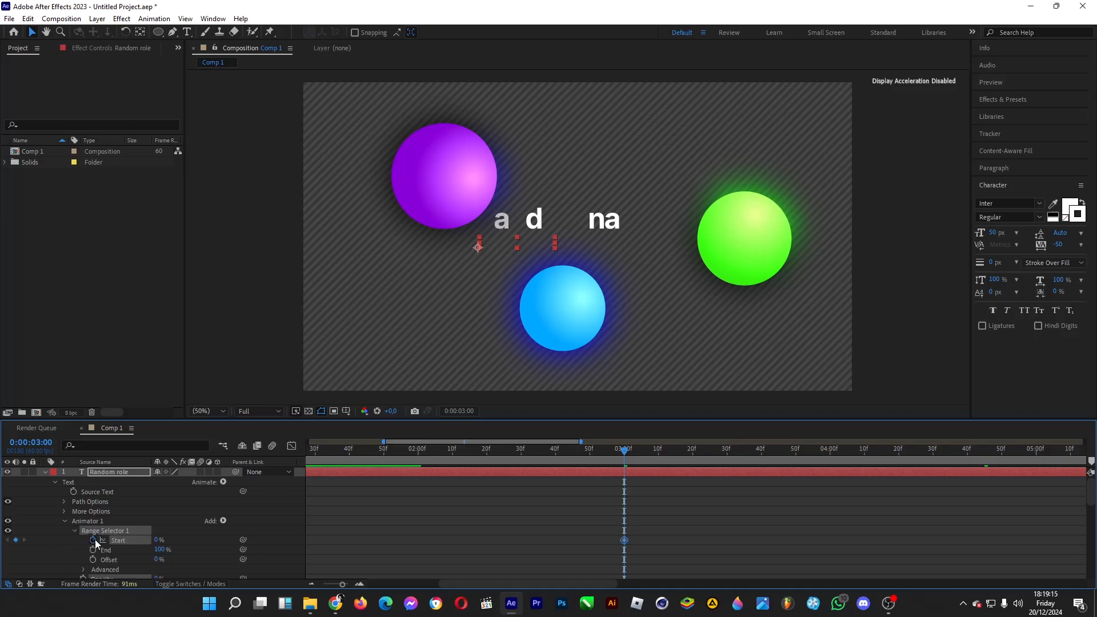
# Step: Set the "Random role" range selector's Start to 100% at 0:00:06:00
pyautogui.click(46, 443)
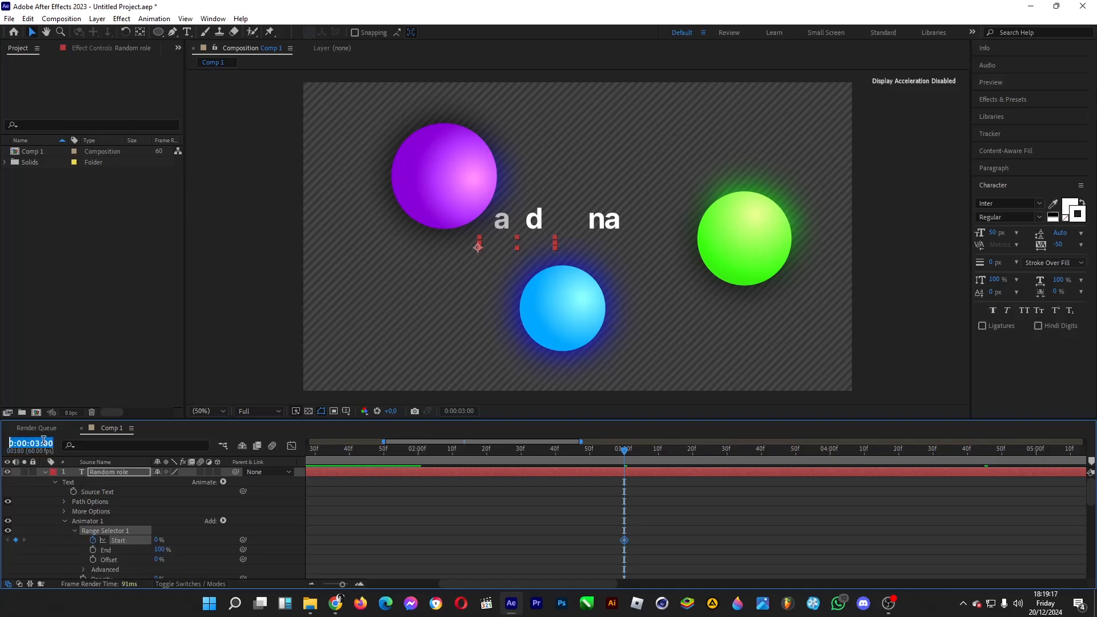
pyautogui.hotkey('shift', 'Left')
pyautogui.write('7')
pyautogui.press('Return')
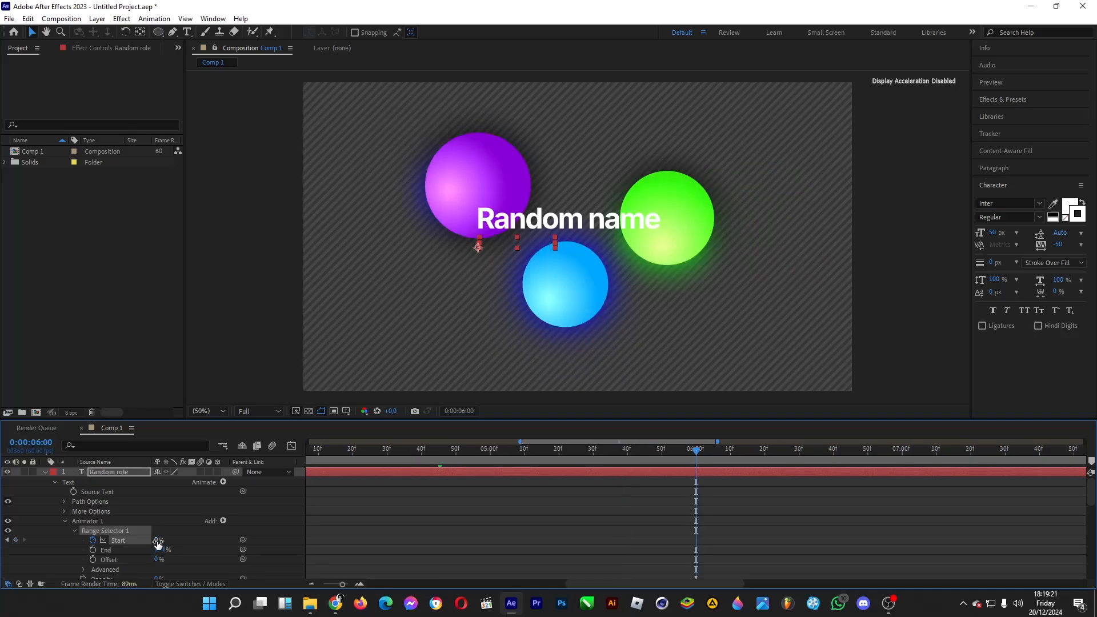
pyautogui.click(158, 540)
pyautogui.write('100')
pyautogui.press('Return')
# Step: Return to 0:00:02:00 and add a separate Position text animator to the "Random name" layer
pyautogui.moveTo(285, 459); pyautogui.dragTo(270, 462)
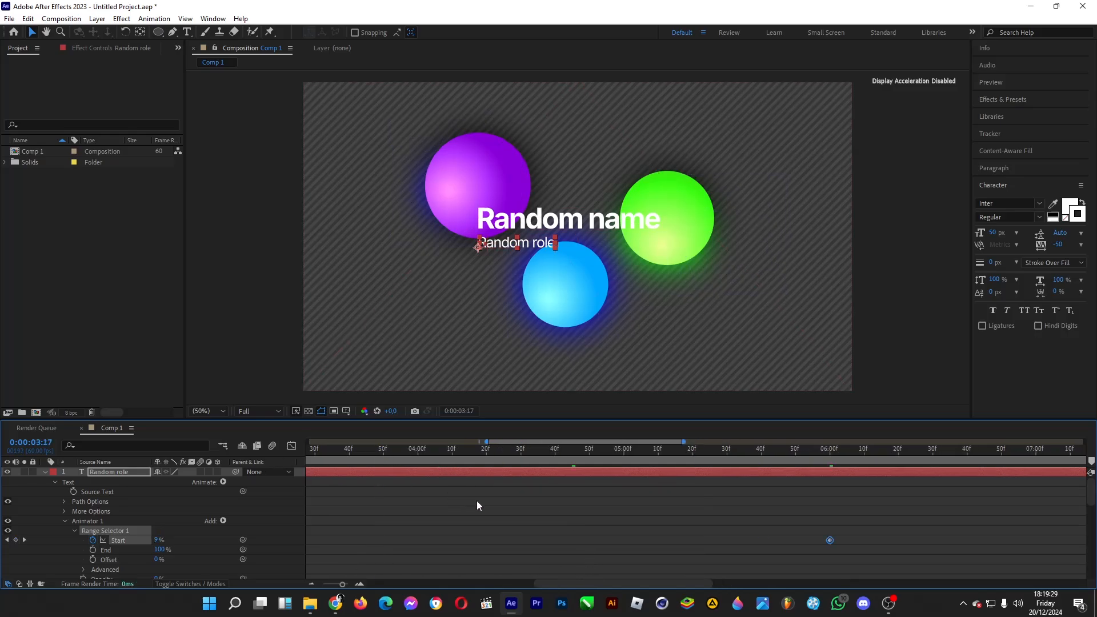
pyautogui.scroll(-2, 495, 504)
pyautogui.scroll(-4, 495, 506)
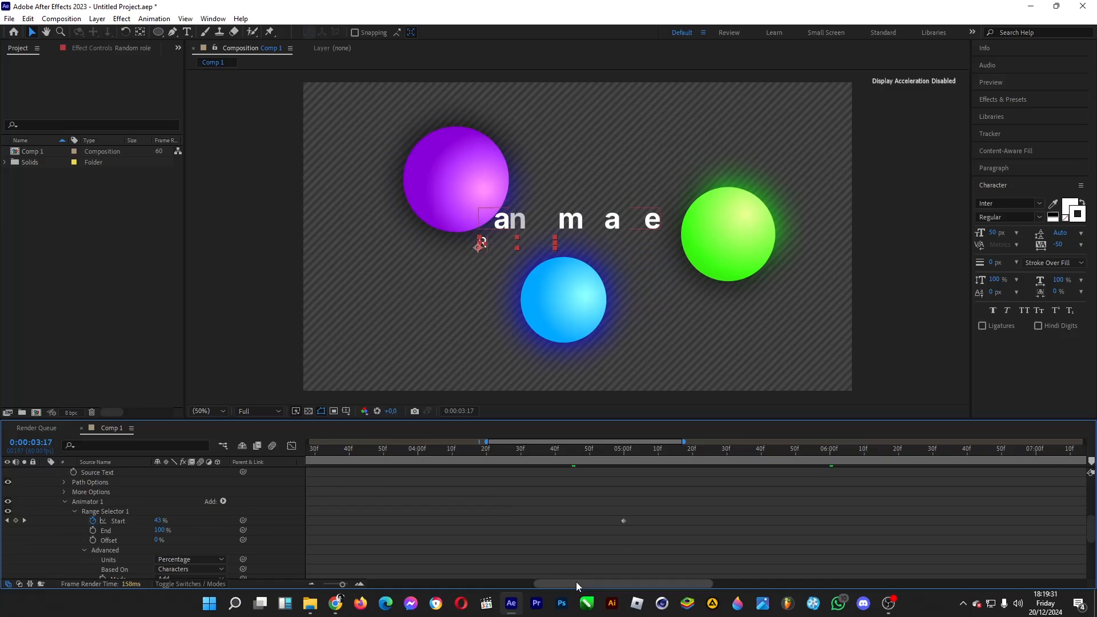
pyautogui.moveTo(576, 582); pyautogui.dragTo(486, 584)
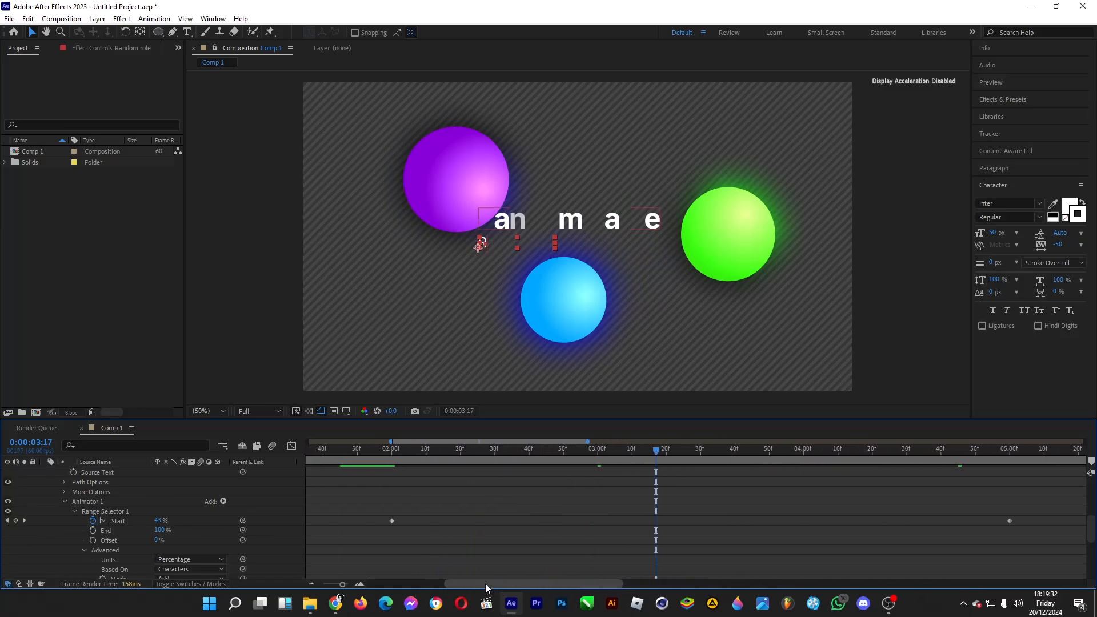
pyautogui.click(392, 457)
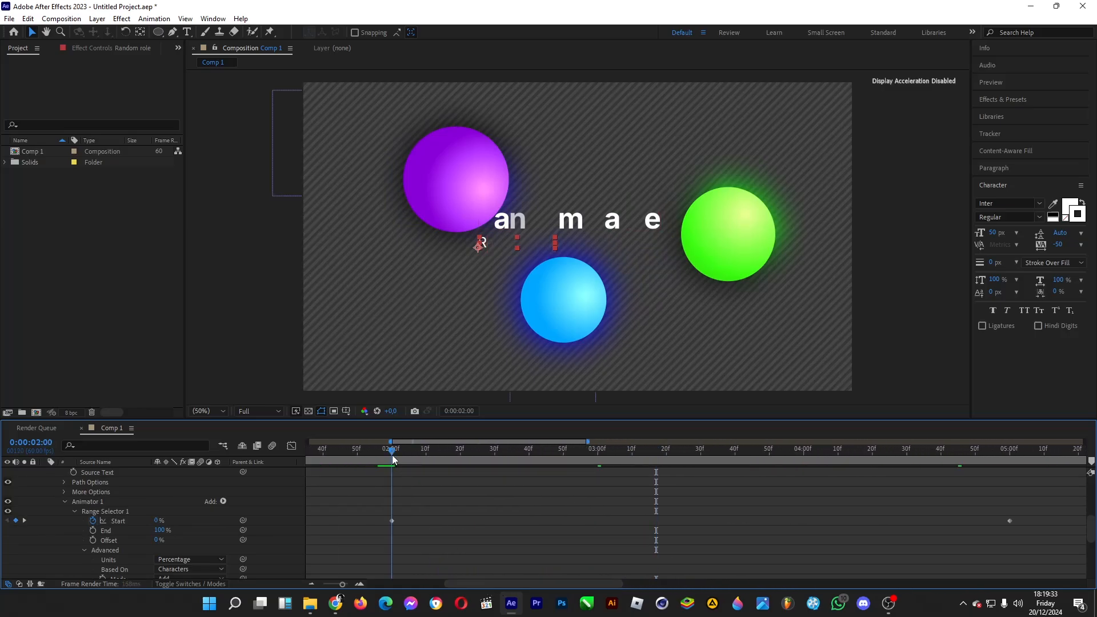
pyautogui.scroll(3, 229, 500)
pyautogui.click(223, 492)
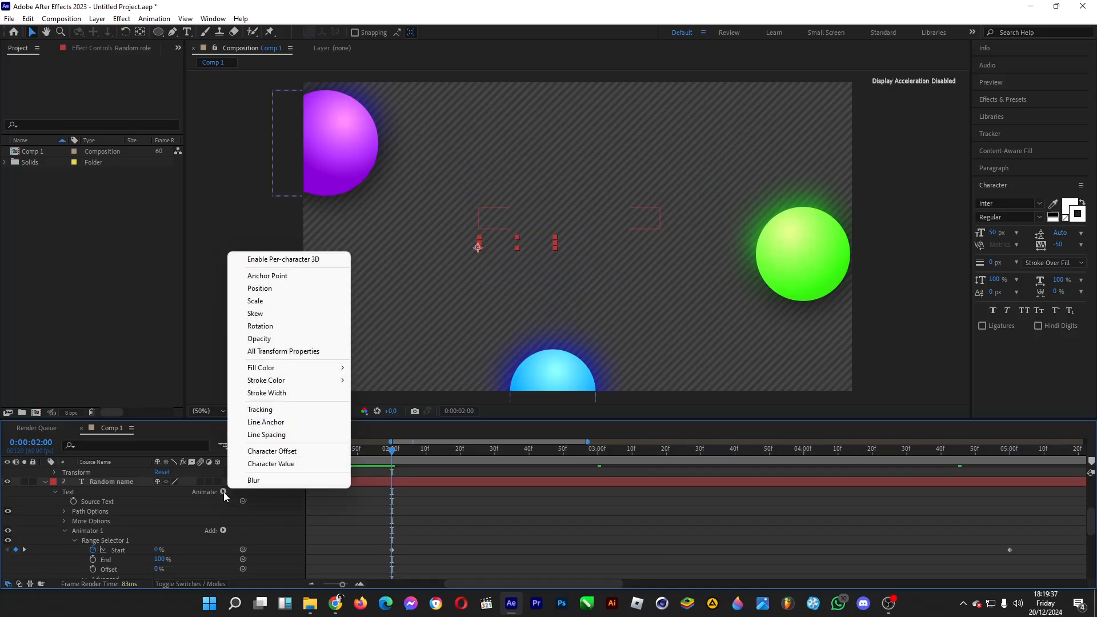
pyautogui.click(267, 289)
# Step: Set the new animator's Position to 0, 72 and keyframe its range selector Start at 0% at 0:00:02:00
pyautogui.scroll(-2, 224, 512)
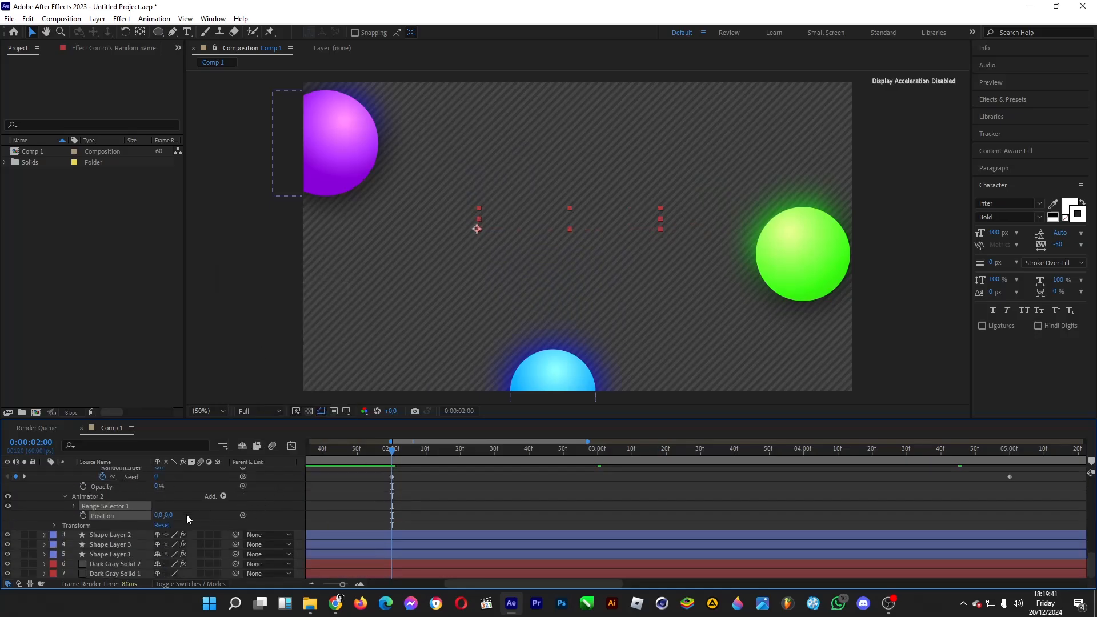
pyautogui.click(73, 507)
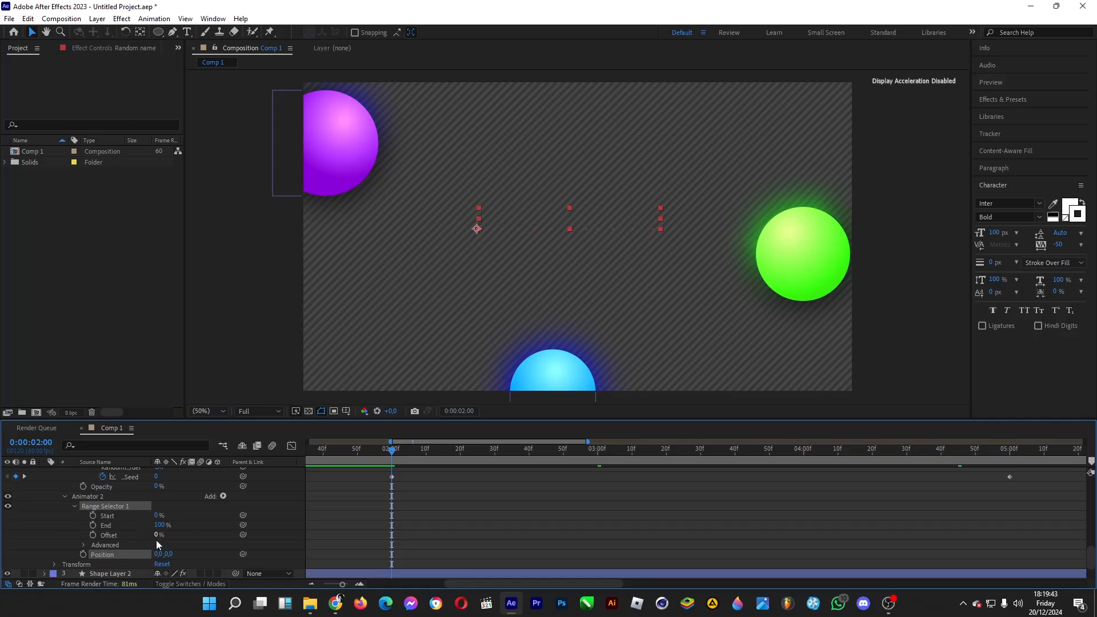
pyautogui.moveTo(170, 552); pyautogui.dragTo(213, 550)
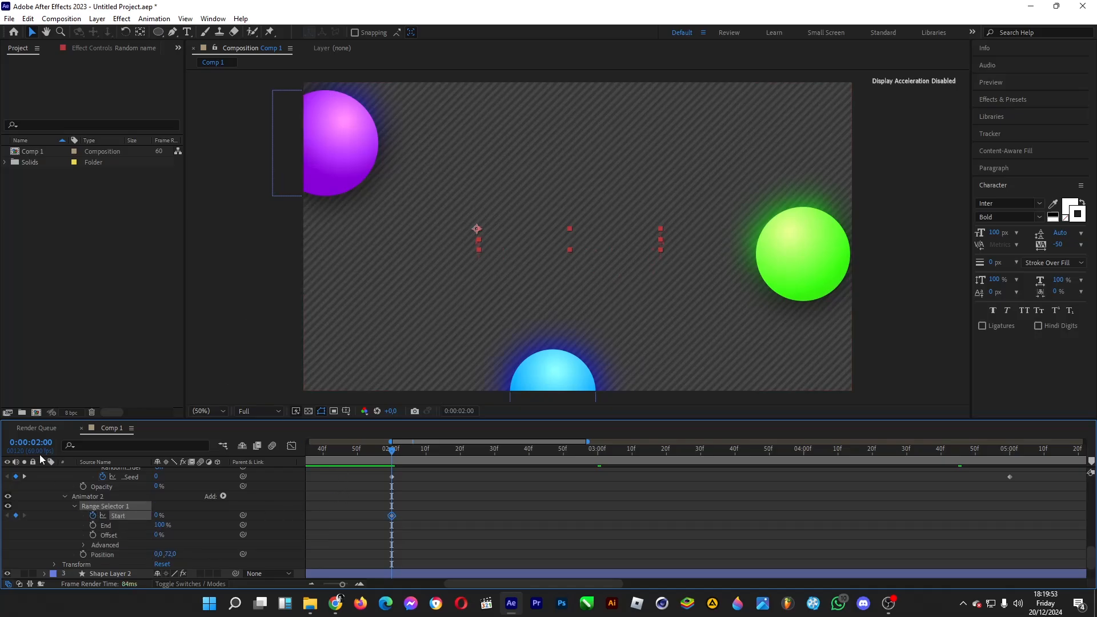
# Step: Set the position animator's range selector Start to 100% at 0:00:05:00
pyautogui.click(37, 429)
pyautogui.click(83, 430)
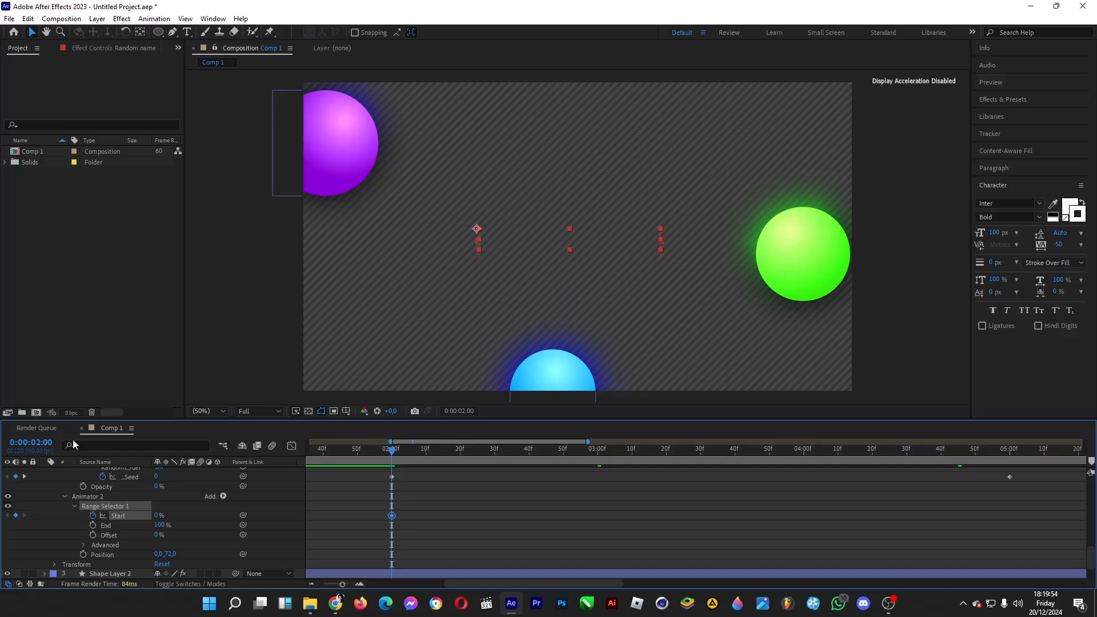
pyautogui.click(40, 443)
pyautogui.click(41, 442)
pyautogui.press('BackSpace')
pyautogui.write('5')
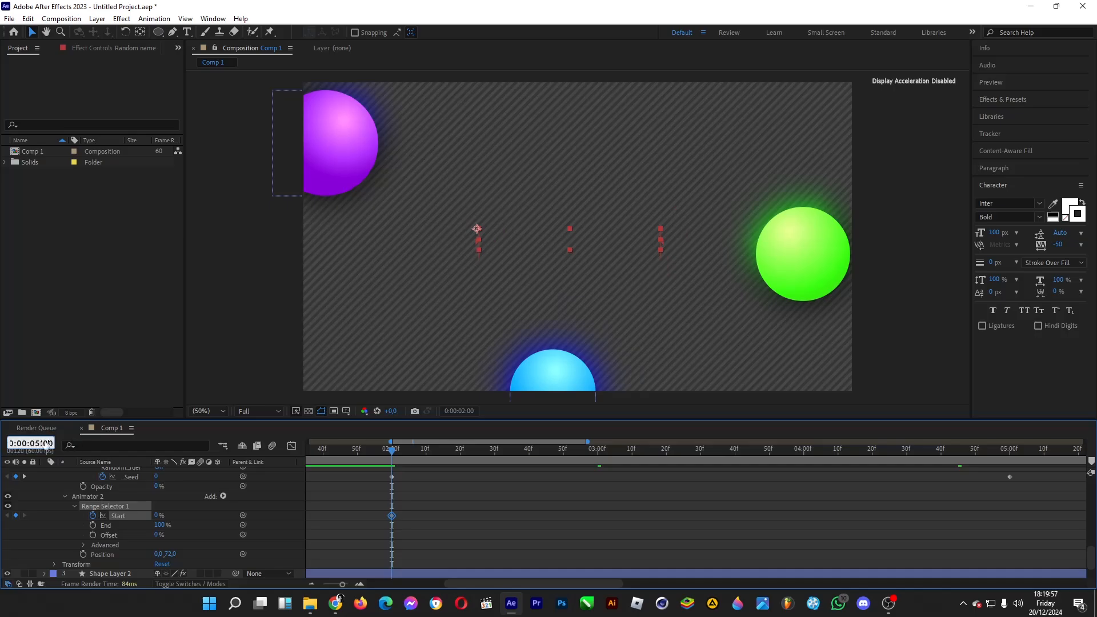
pyautogui.press('Return')
pyautogui.moveTo(159, 516); pyautogui.dragTo(364, 515)
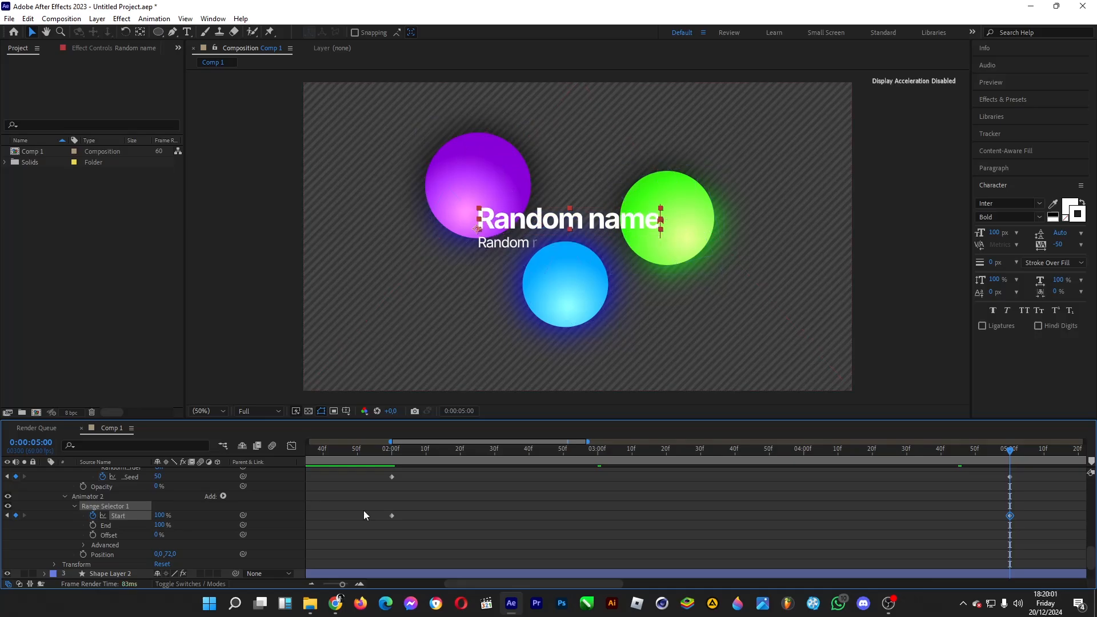
# Step: Apply Easy Ease to the position animator's Start keyframe at 0:00:05:00
pyautogui.moveTo(1027, 509)
pyautogui.mouseDown()
pyautogui.moveTo(994, 523)
pyautogui.moveTo(1010, 515)
pyautogui.mouseUp()
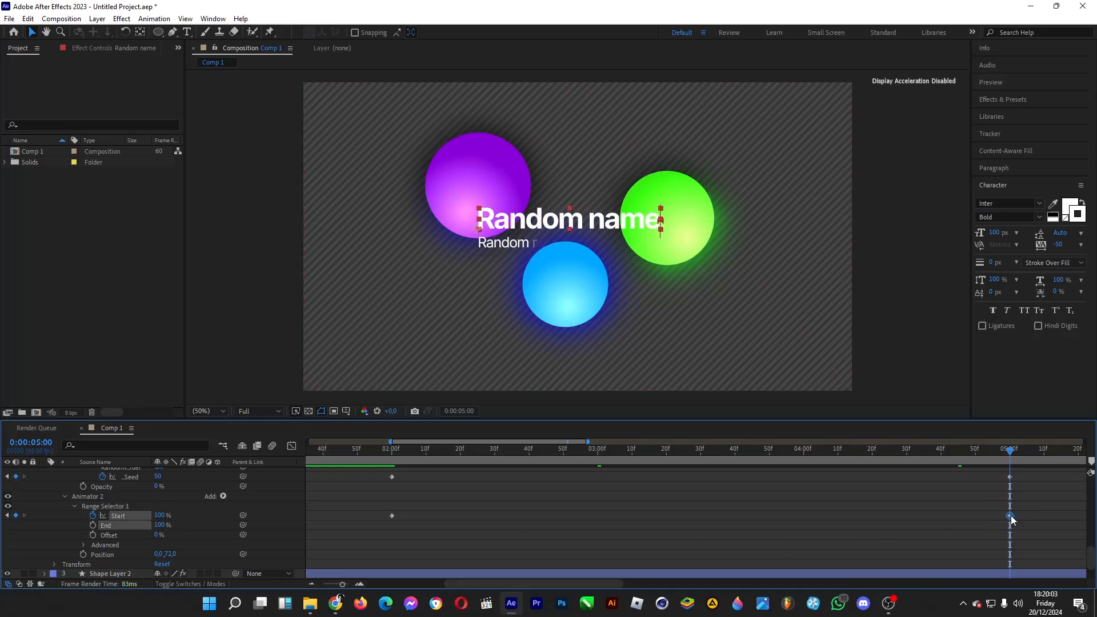
pyautogui.rightClick(1010, 516)
pyautogui.moveTo(1010, 509)
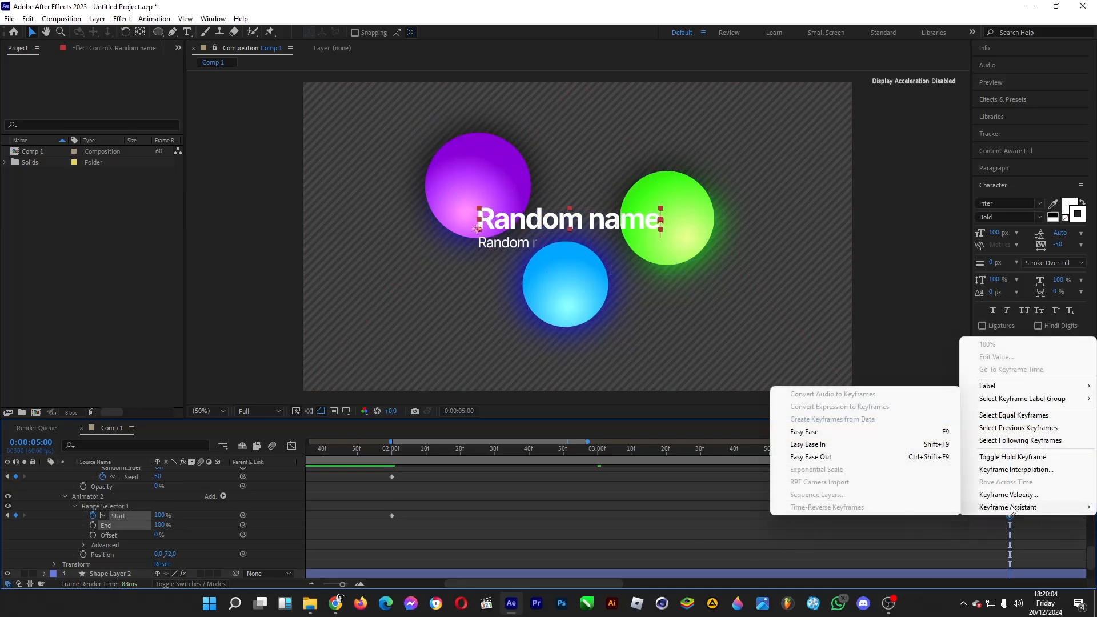
pyautogui.click(802, 436)
# Step: Scrub the timeline from 0:00:03:00 to about 0:00:03:51 to examine both text animations
pyautogui.scroll(10, 885, 527)
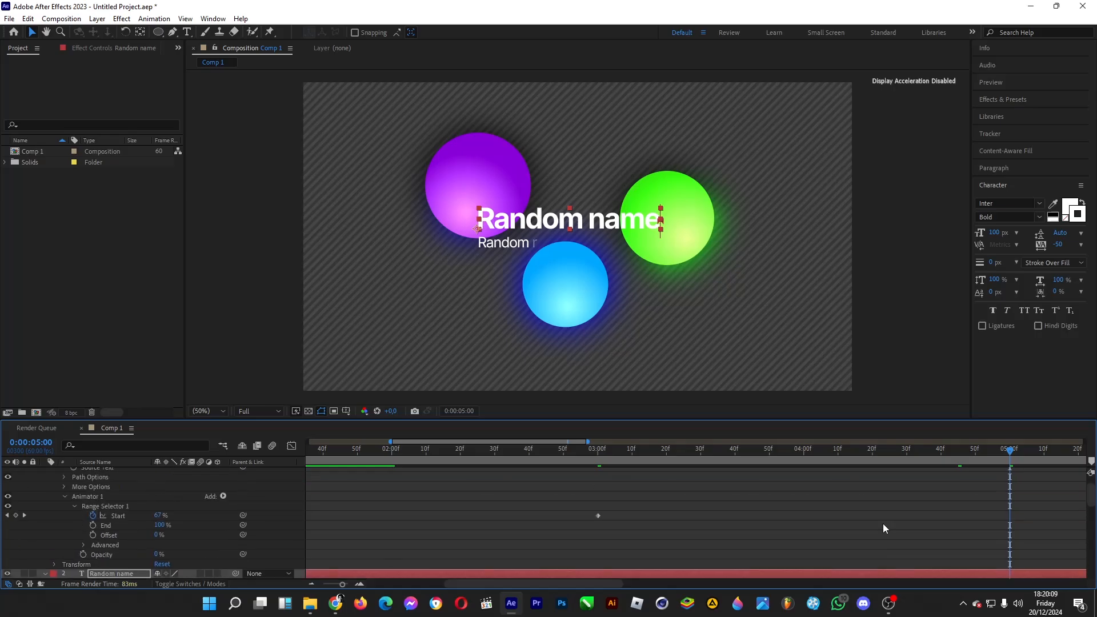
pyautogui.scroll(2, 883, 524)
pyautogui.moveTo(598, 450); pyautogui.dragTo(652, 445)
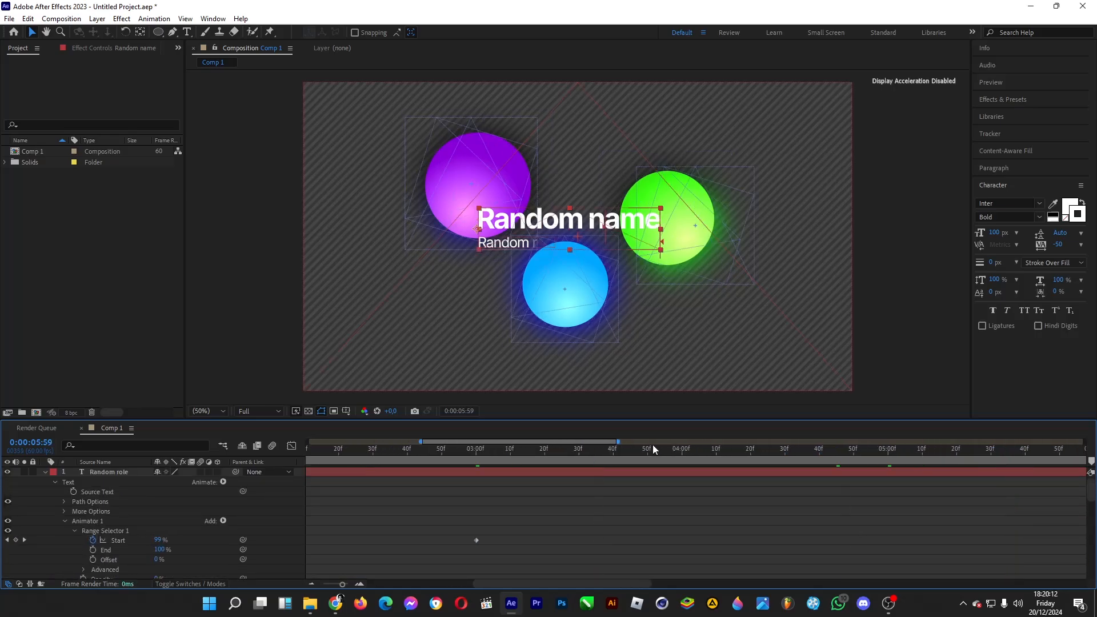
# Step: At 0:00:03:00, add a Position animator to the Random role text and set its Position to 0, 59
pyautogui.click(314, 581)
pyautogui.click(563, 450)
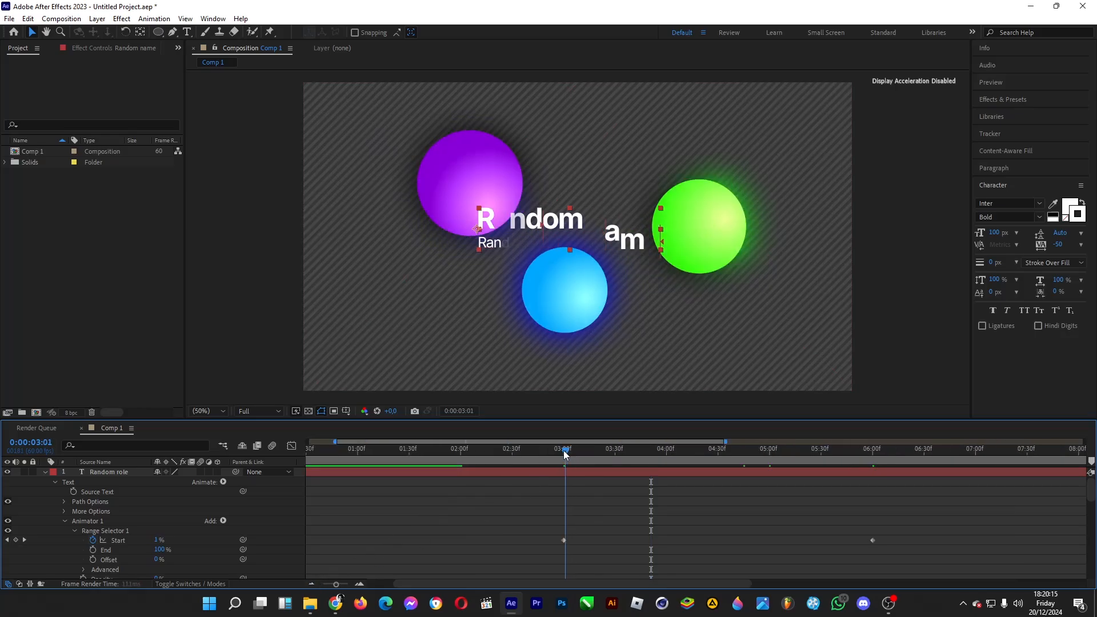
pyautogui.click(223, 482)
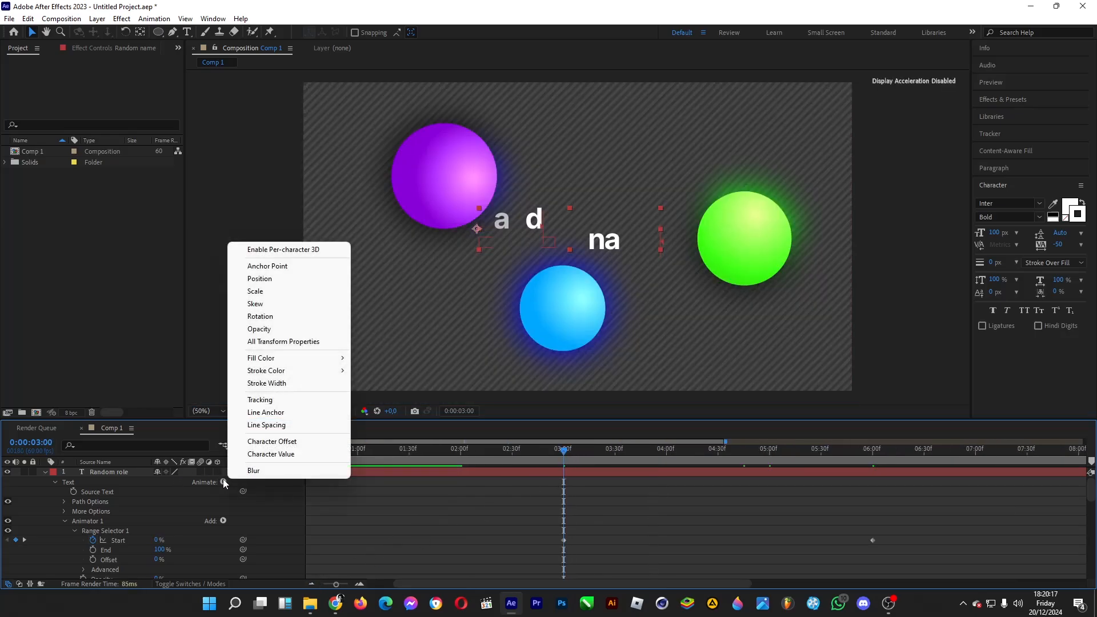
pyautogui.click(272, 279)
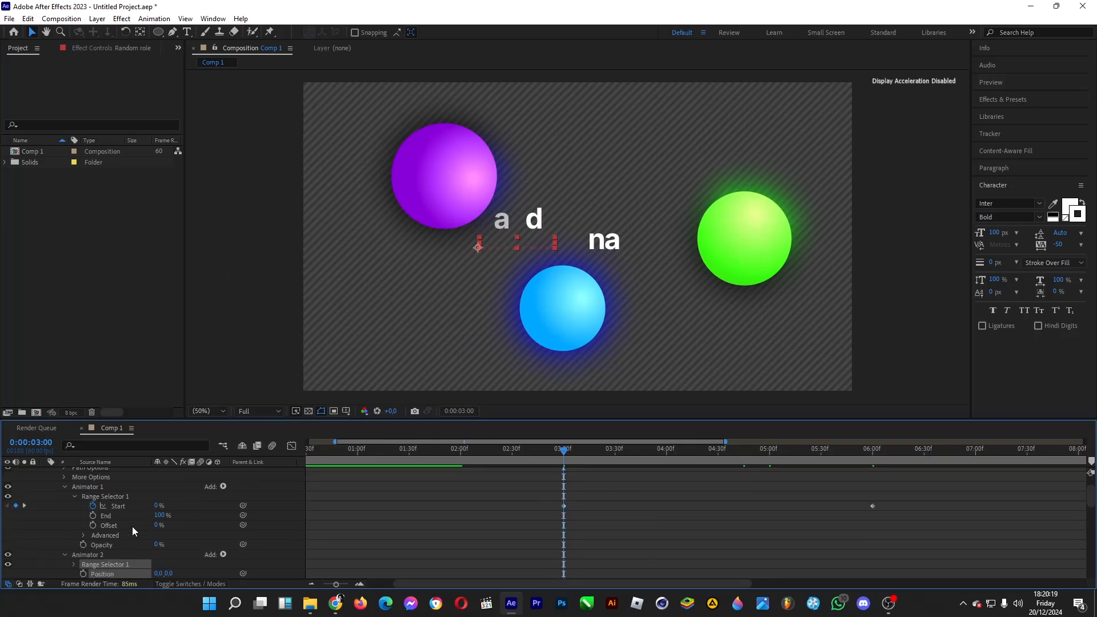
pyautogui.moveTo(172, 545); pyautogui.dragTo(213, 538)
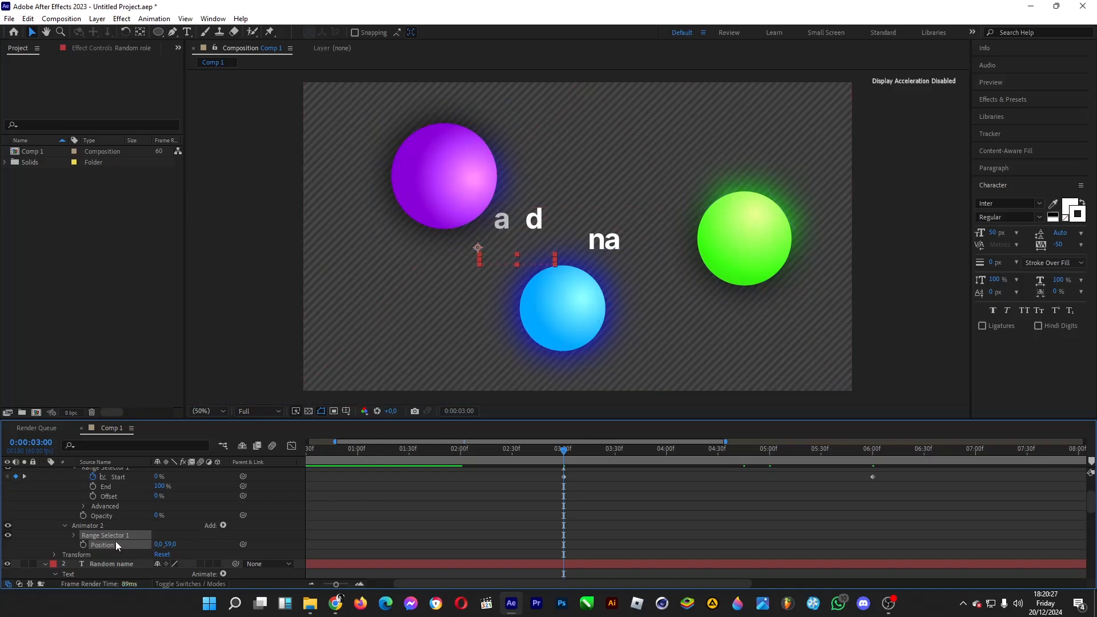
# Step: Keyframe the Random role position animator's range selector Start at 0% at 0:00:03:00 and 100% at 0:00:06:00
pyautogui.click(74, 536)
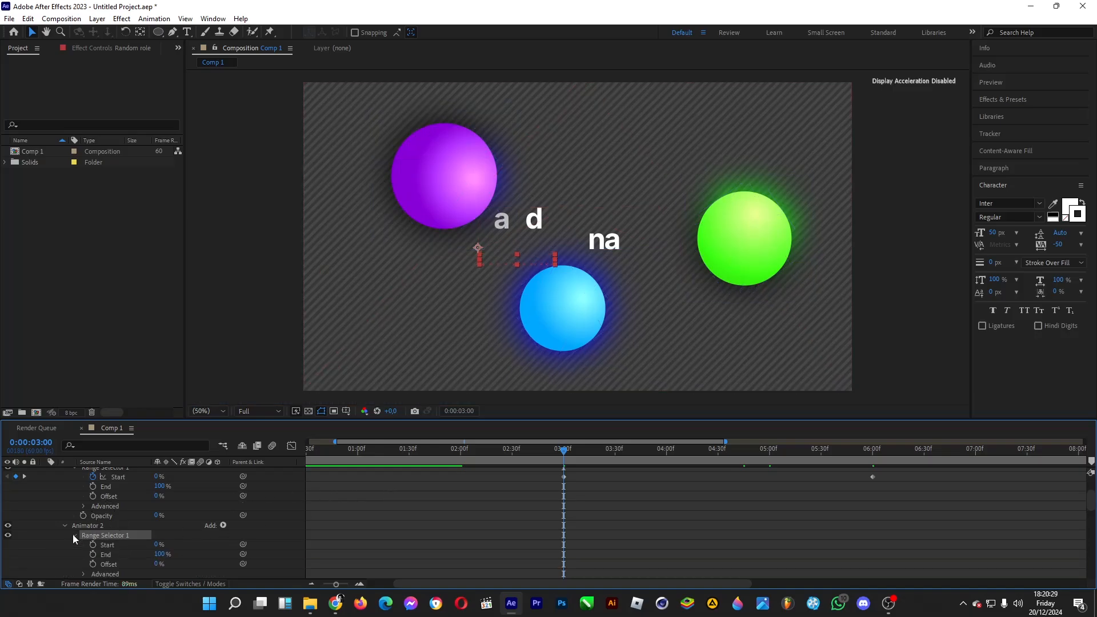
pyautogui.click(94, 544)
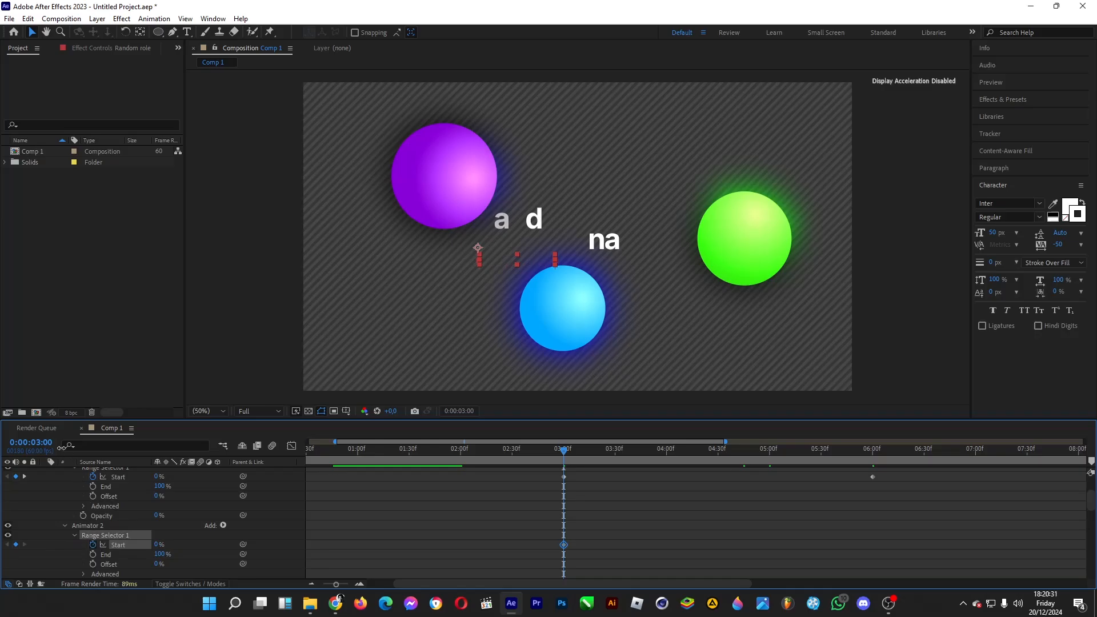
pyautogui.click(42, 444)
pyautogui.write('600')
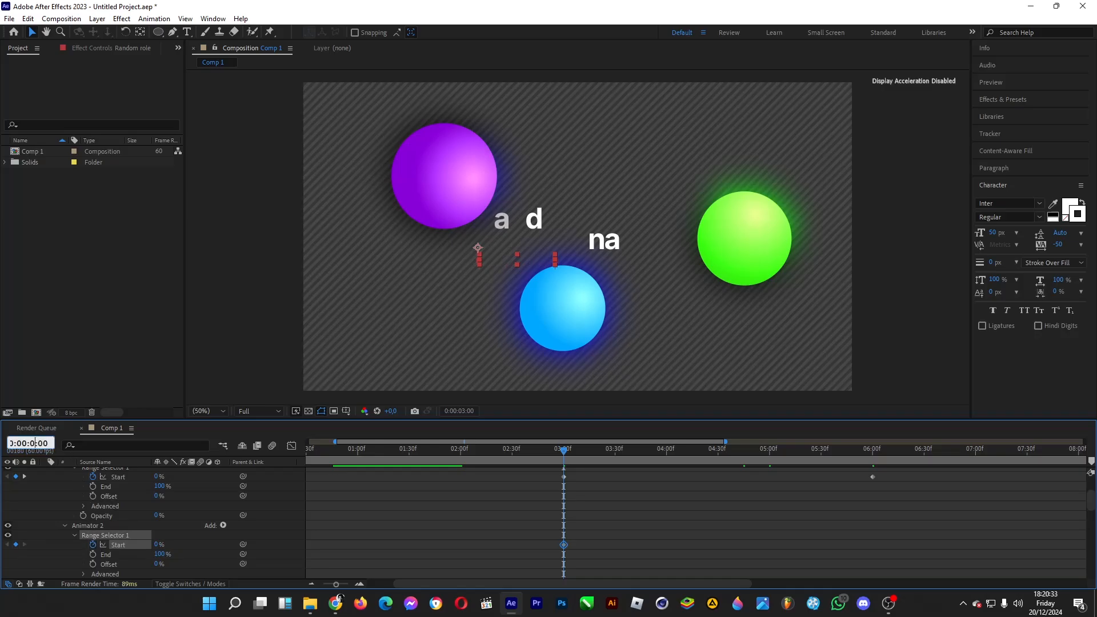
pyautogui.press('Return')
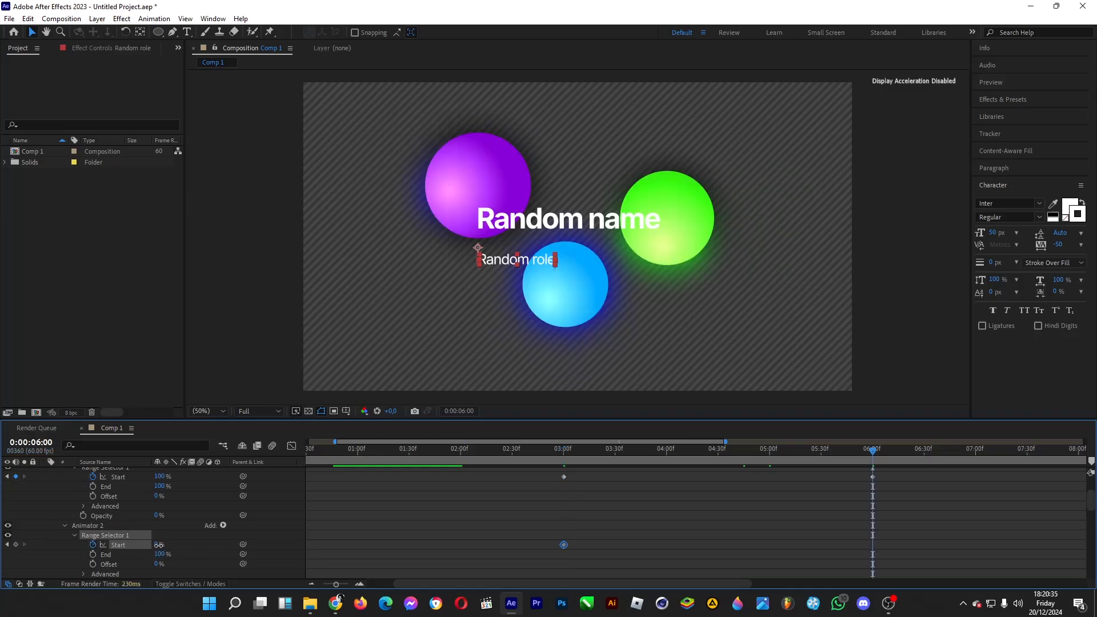
pyautogui.moveTo(159, 546); pyautogui.dragTo(291, 551)
# Step: Apply Easy Ease to the Random role position animator's Start keyframe at 0:00:06:00 and set its incoming velocity influence to 90%
pyautogui.moveTo(927, 502); pyautogui.dragTo(860, 560)
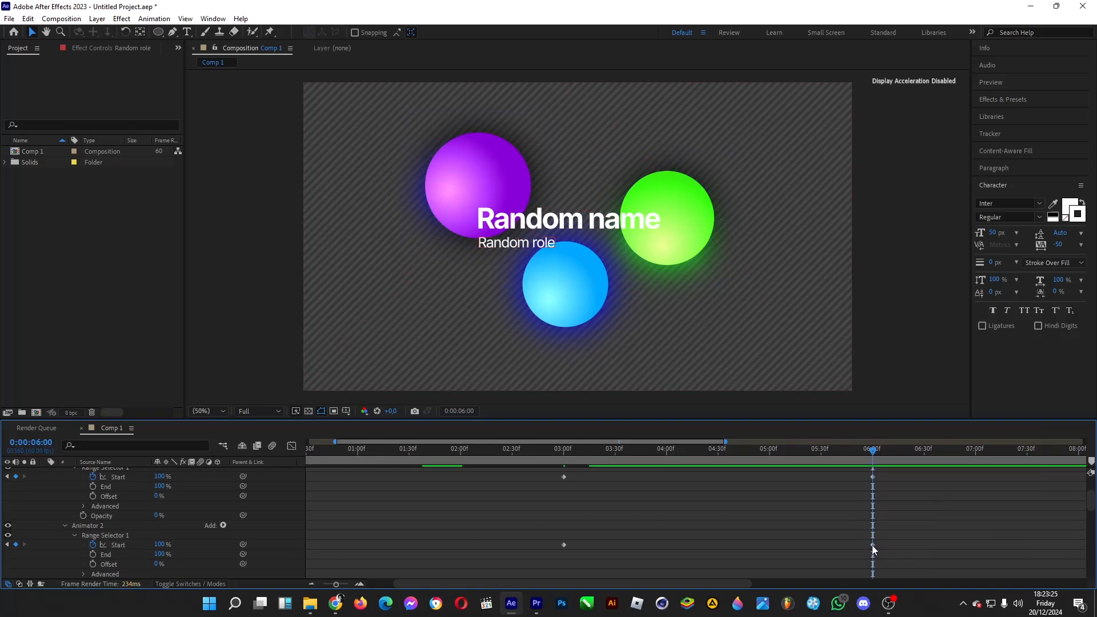
pyautogui.rightClick(873, 545)
pyautogui.moveTo(915, 541)
pyautogui.click(773, 463)
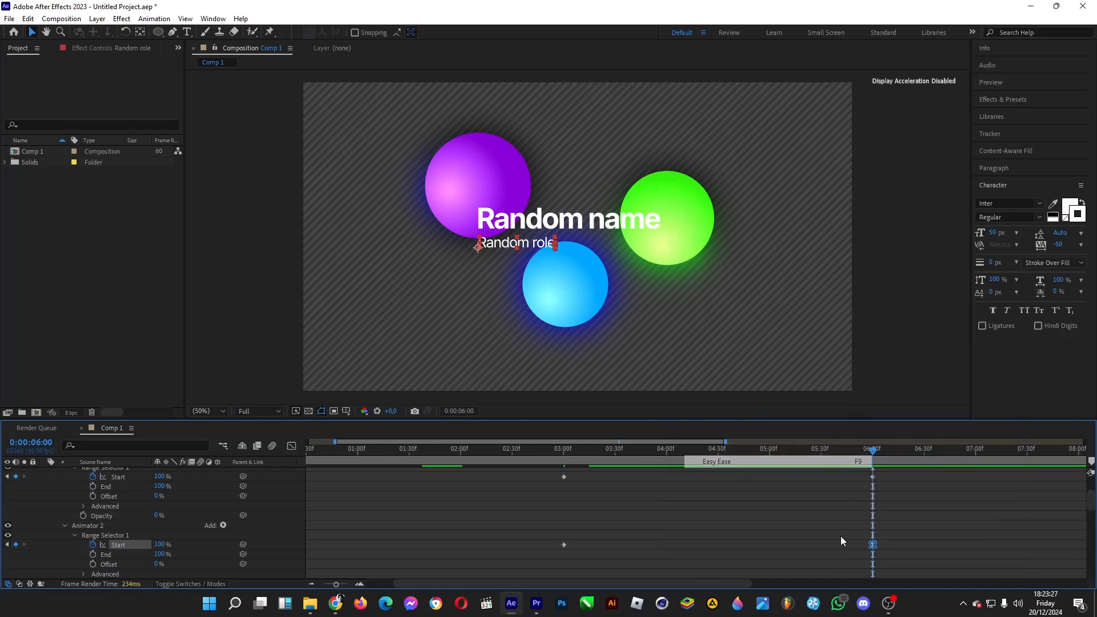
pyautogui.rightClick(873, 545)
pyautogui.click(920, 524)
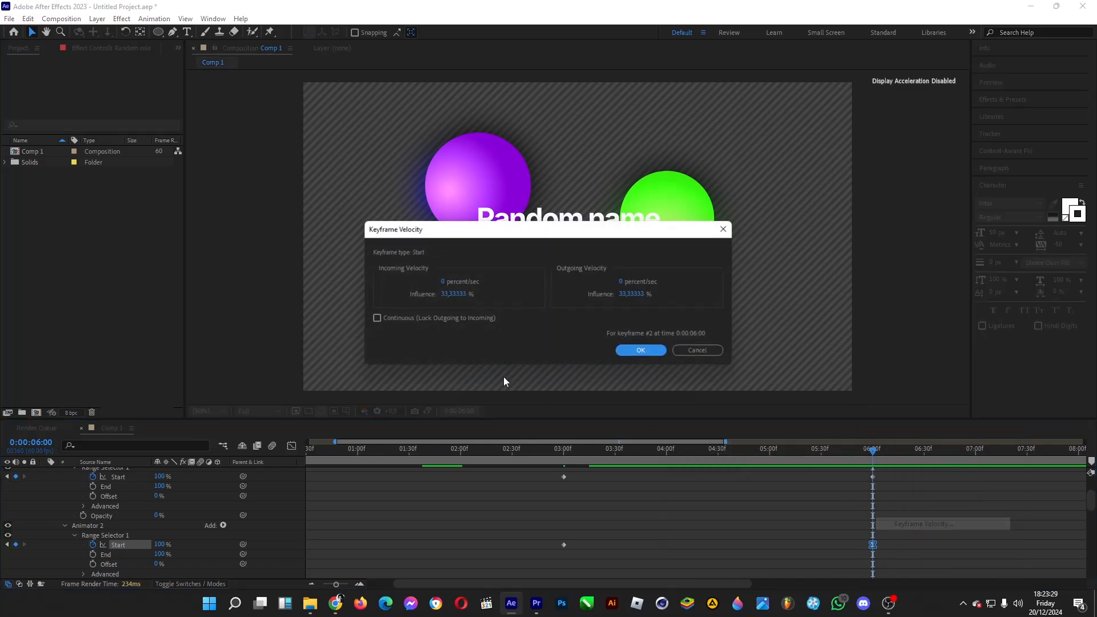
pyautogui.click(458, 296)
pyautogui.write('90')
pyautogui.press('Return')
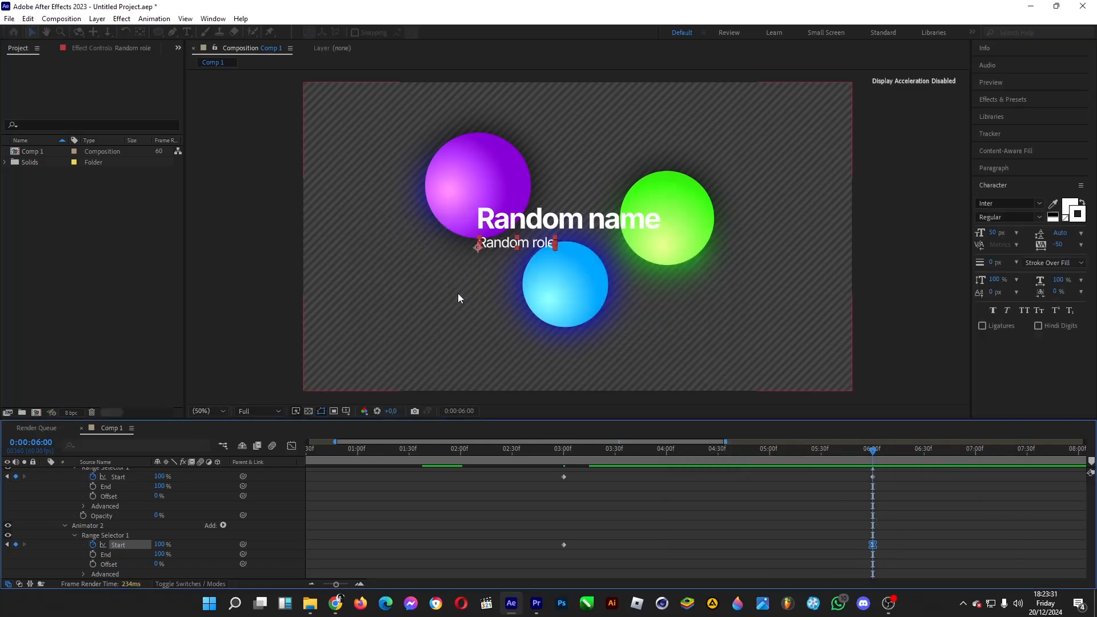
# Step: Set the incoming velocity influence of the Random name position animator's Start keyframe at 0:00:05:00 to 7%
pyautogui.hscroll(1, 814, 562)
pyautogui.scroll(-6, 814, 561)
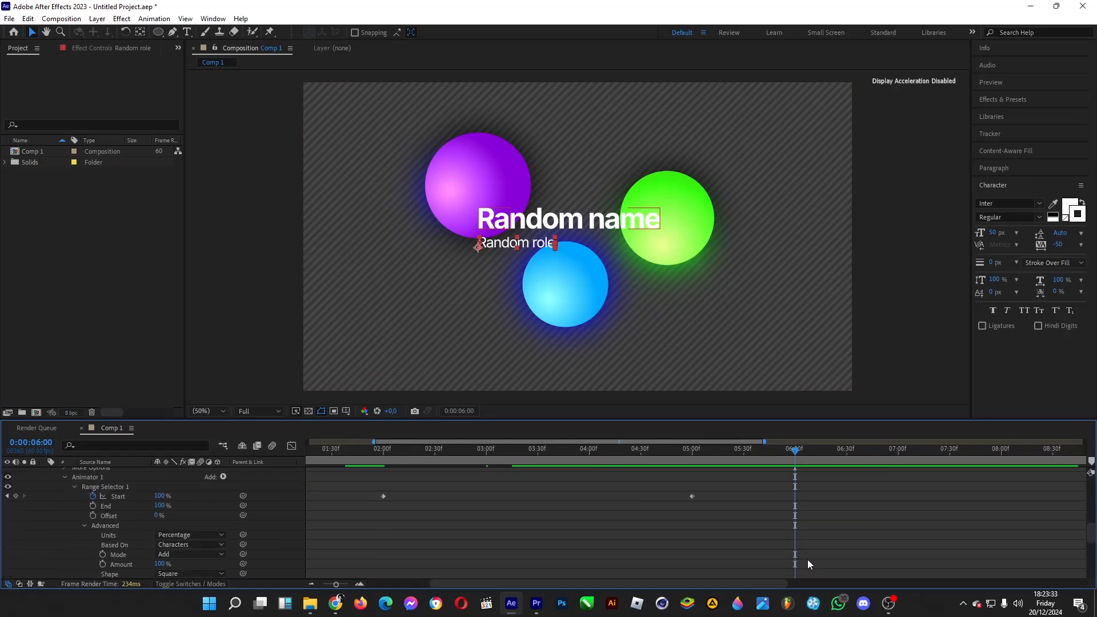
pyautogui.scroll(-4, 808, 560)
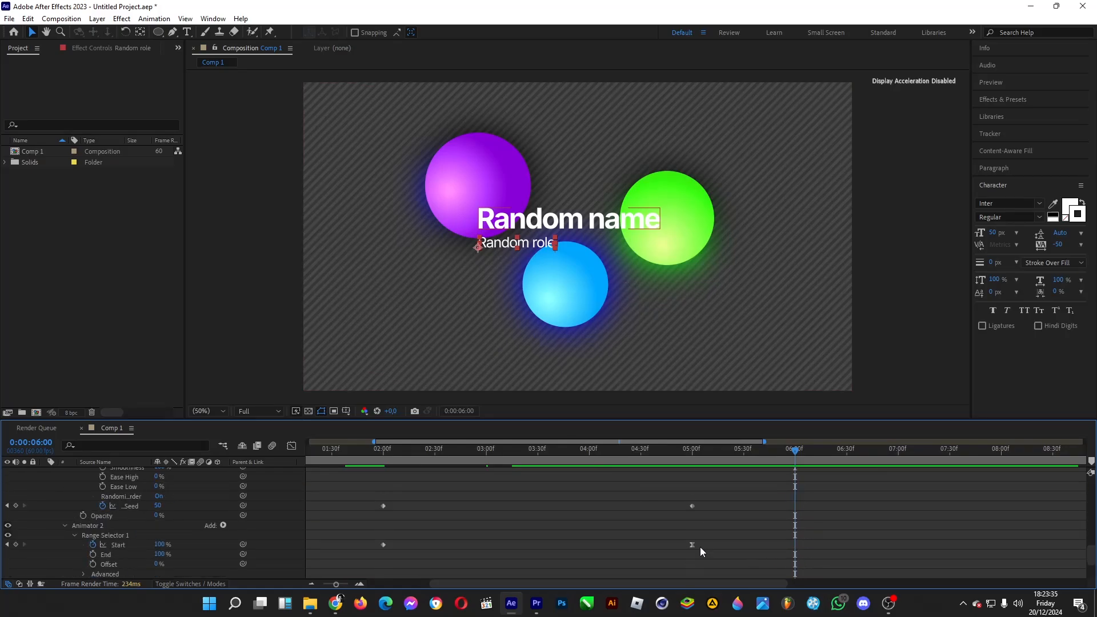
pyautogui.click(694, 545)
pyautogui.rightClick(693, 545)
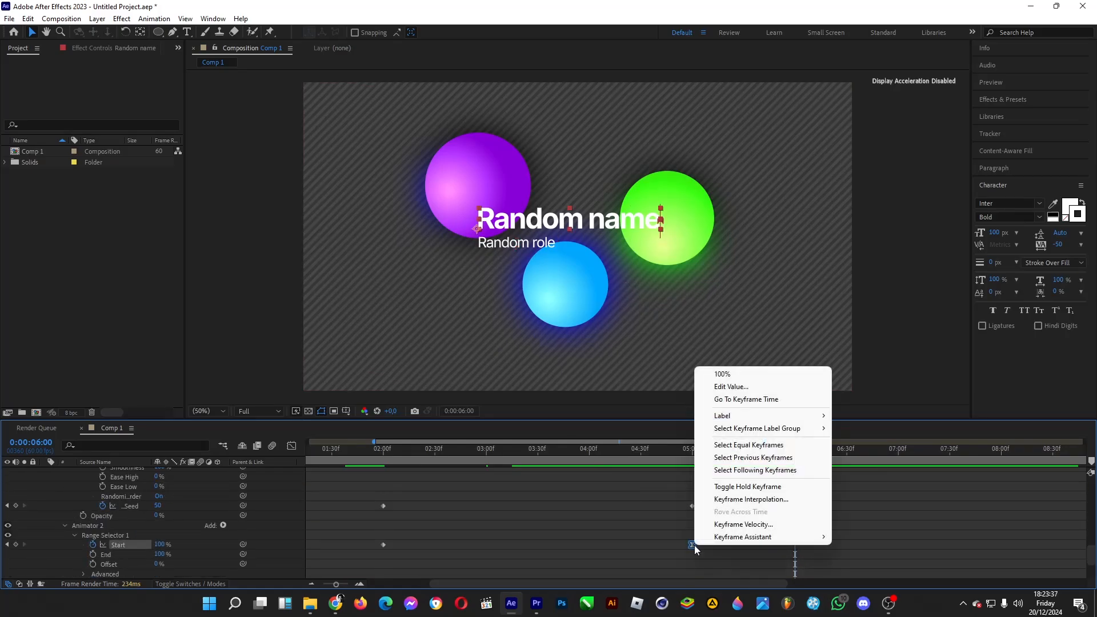
pyautogui.click(743, 524)
pyautogui.click(452, 294)
pyautogui.write('75')
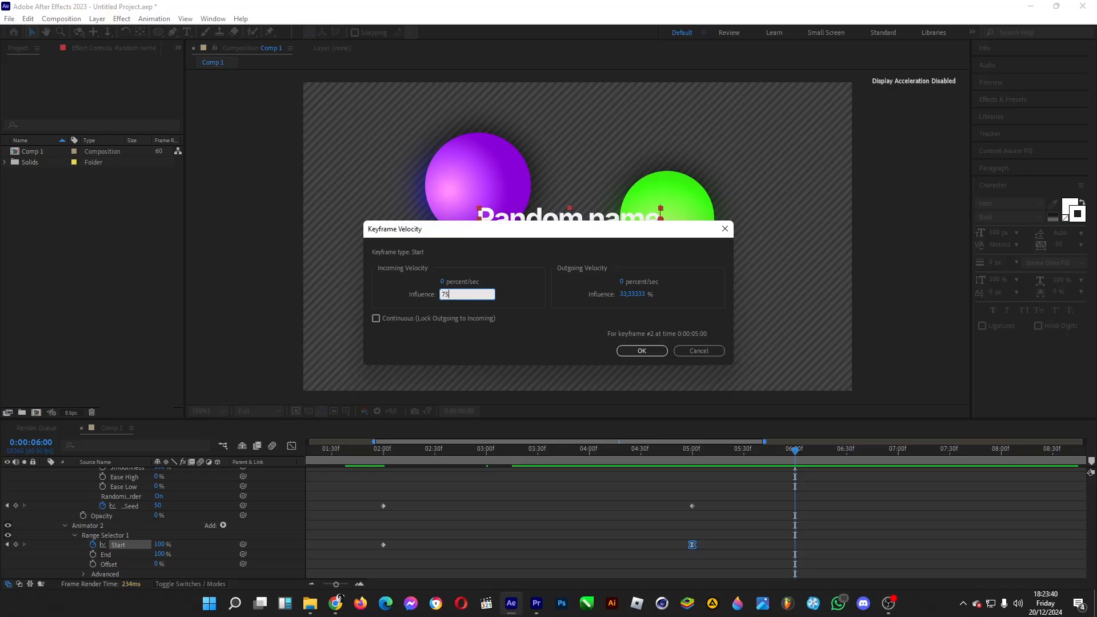
pyautogui.press('Return')
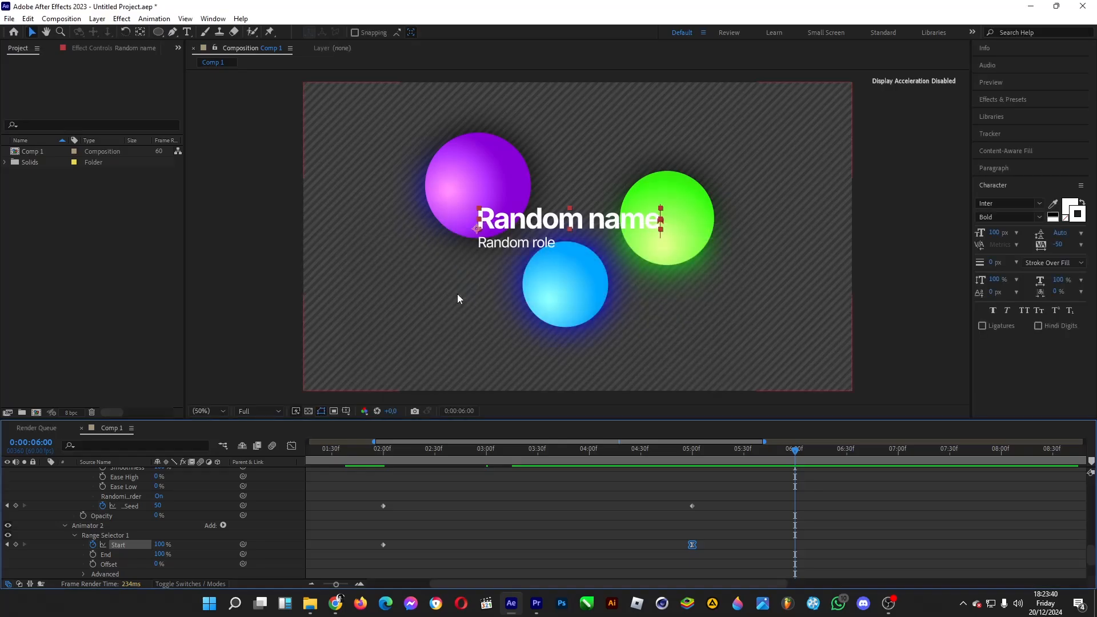
pyautogui.click(555, 479)
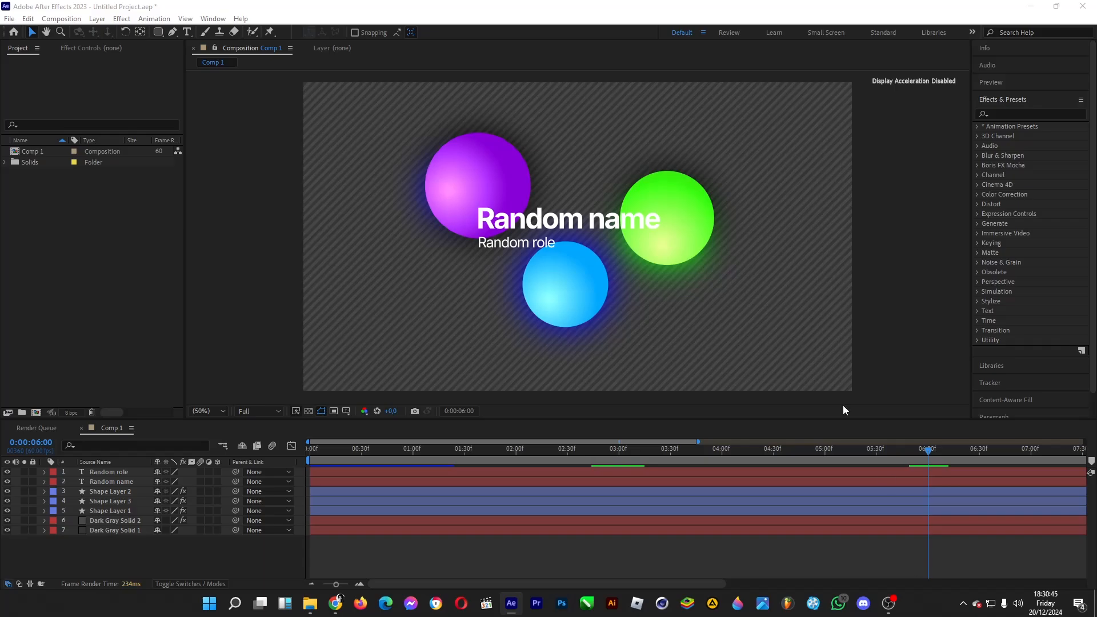
# Step: Activate the Rounded Rectangle tool, pre-compose all seven layers into a composition named lower third, and leave no layer selected
pyautogui.click(159, 32)
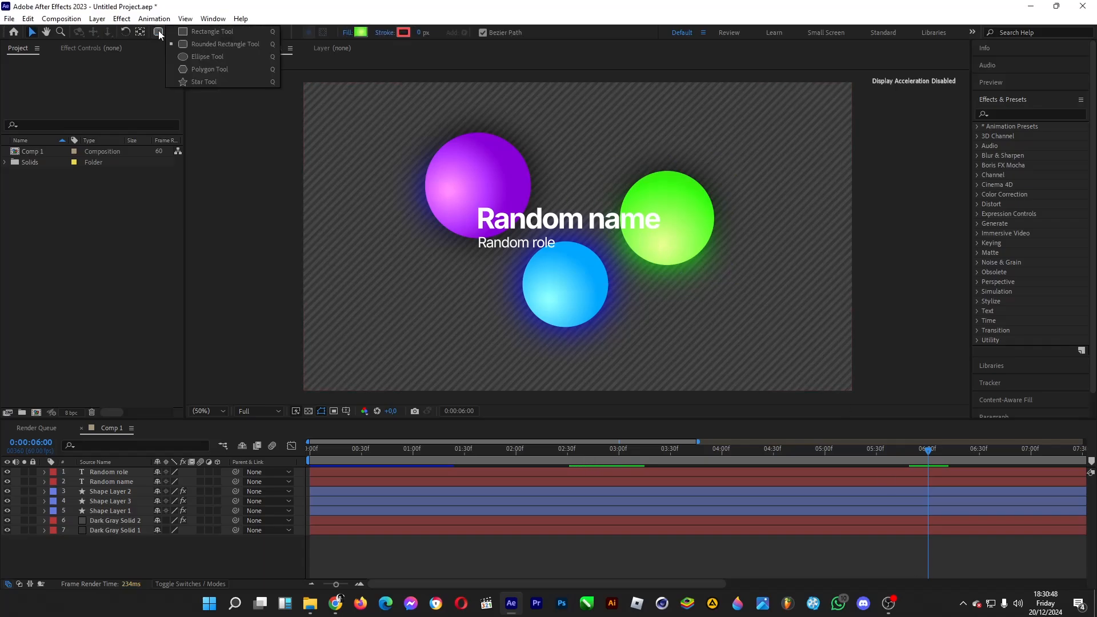
pyautogui.click(215, 45)
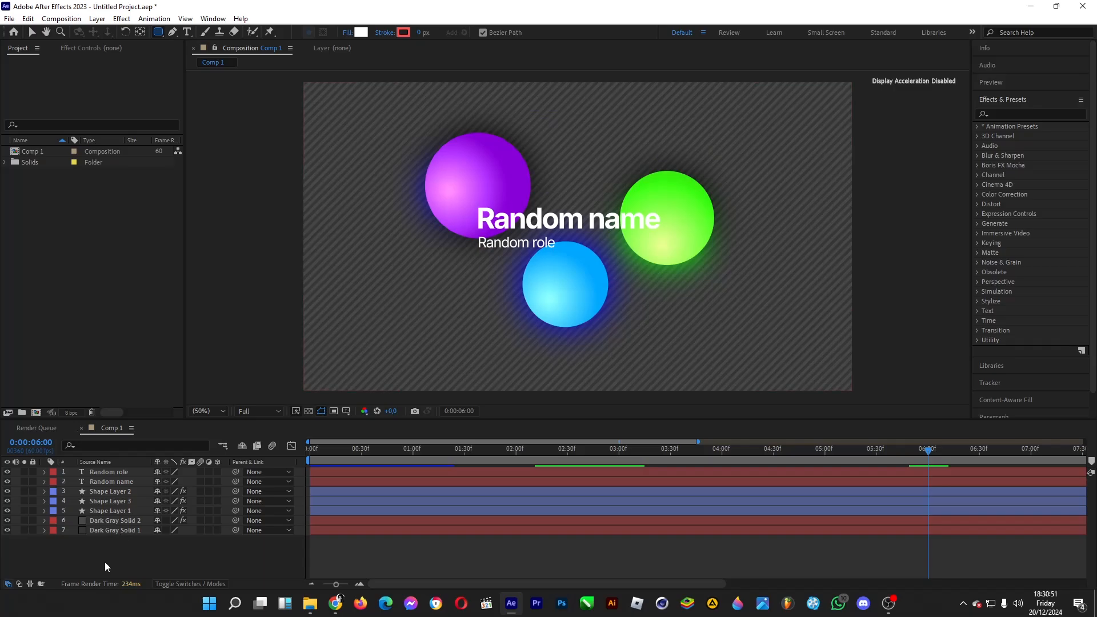
pyautogui.moveTo(102, 561); pyautogui.dragTo(111, 476)
pyautogui.rightClick(110, 476)
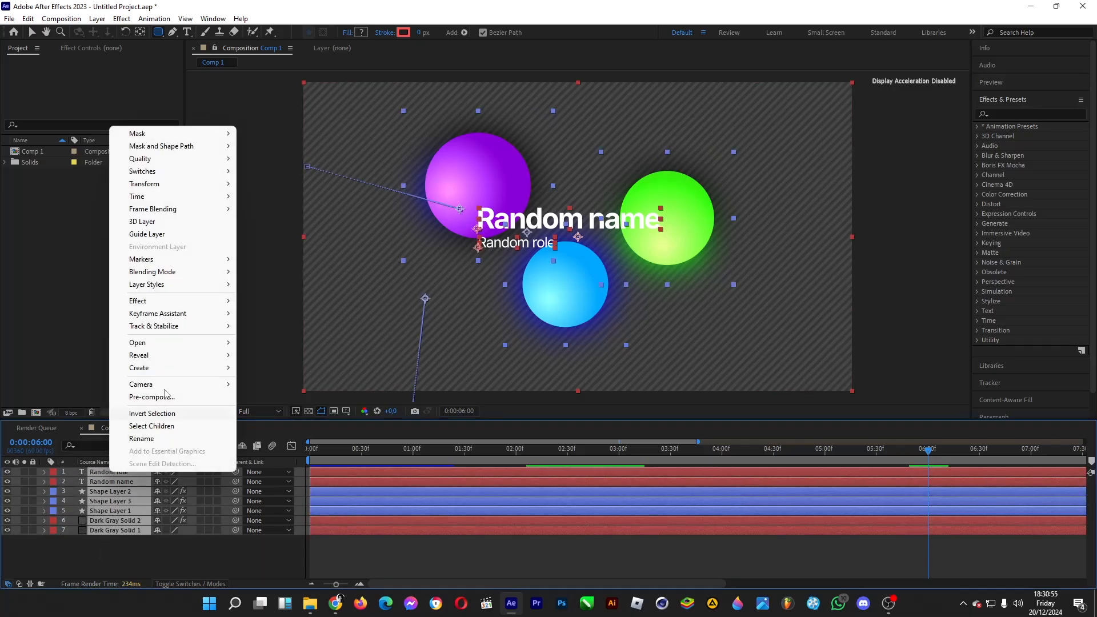
pyautogui.click(167, 399)
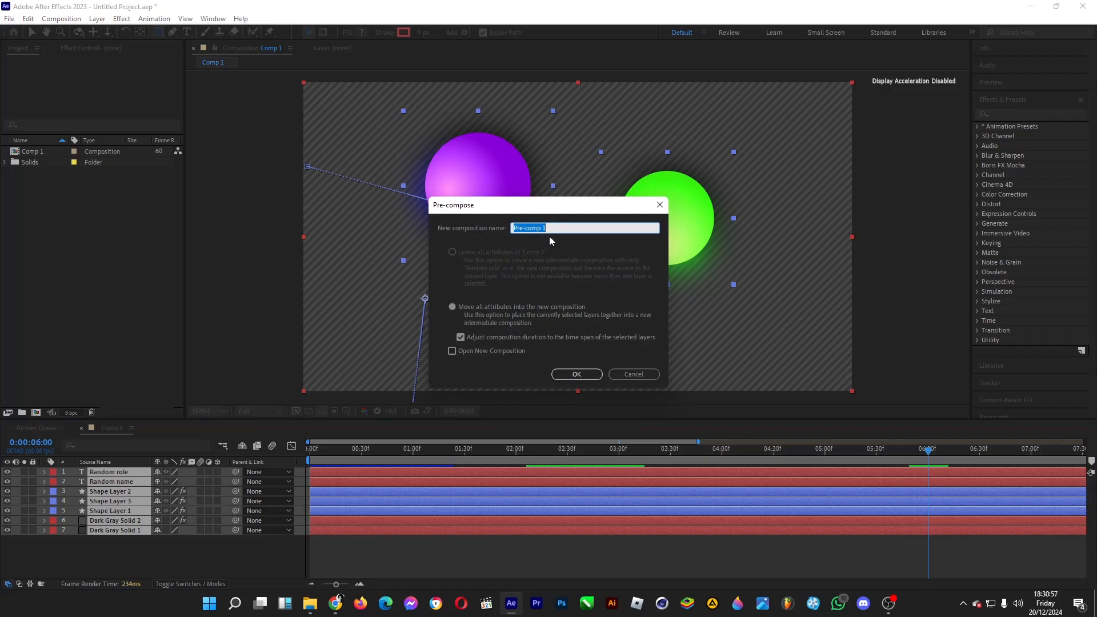
pyautogui.write('lower third')
pyautogui.press('Return')
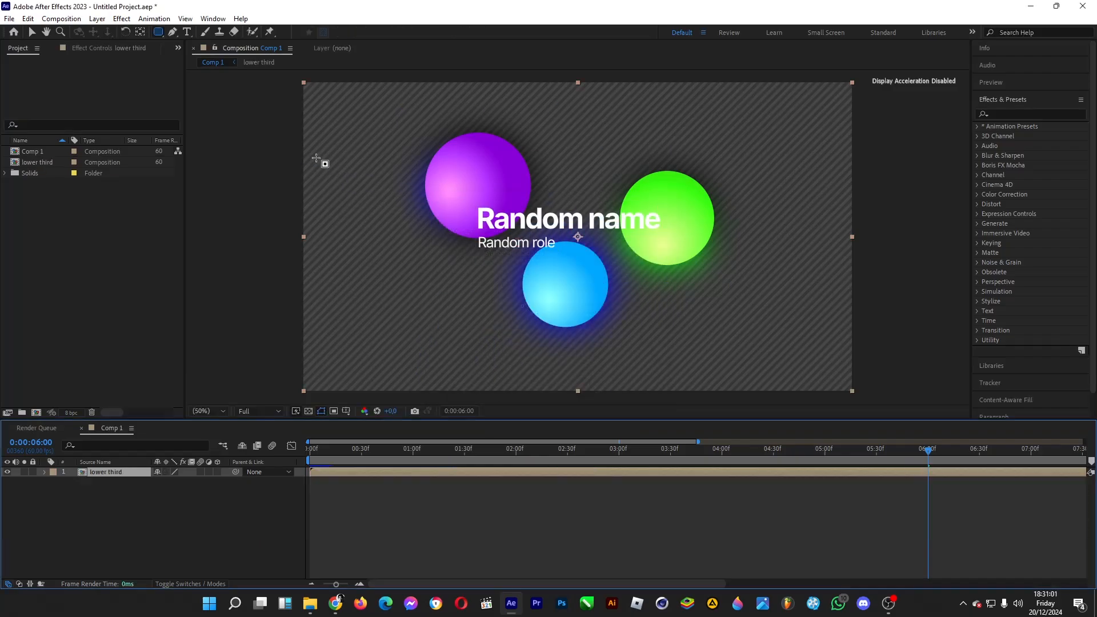
pyautogui.click(153, 524)
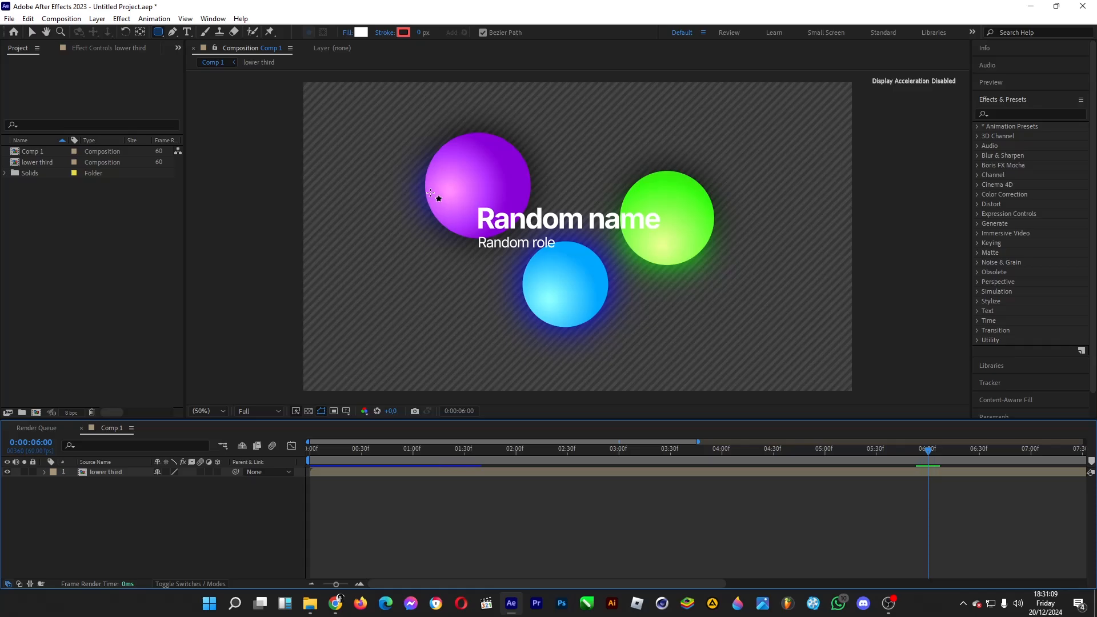
pyautogui.moveTo(430, 193)
pyautogui.mouseDown()
pyautogui.moveTo(589, 252)
pyautogui.moveTo(715, 262)
pyautogui.mouseUp()
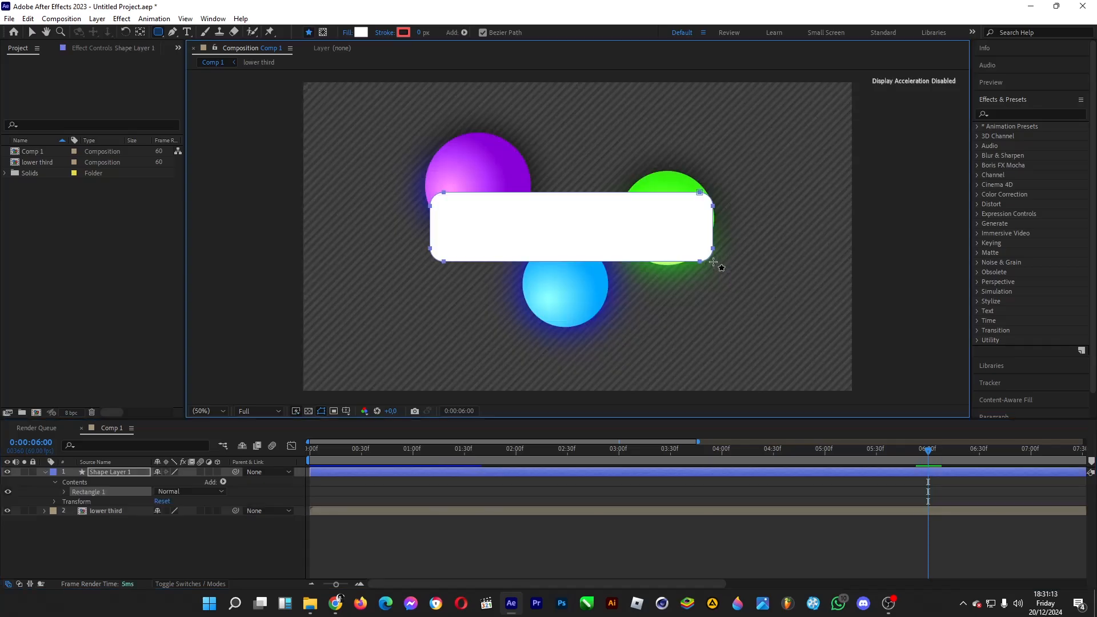
pyautogui.click(7, 472)
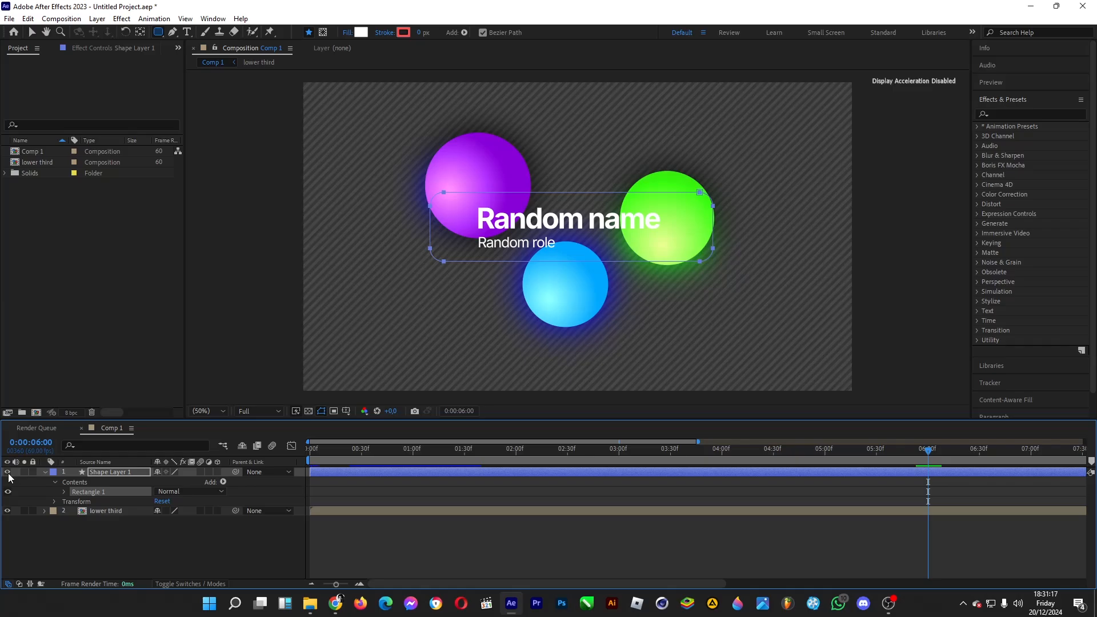
pyautogui.click(7, 472)
pyautogui.click(103, 462)
pyautogui.click(110, 473)
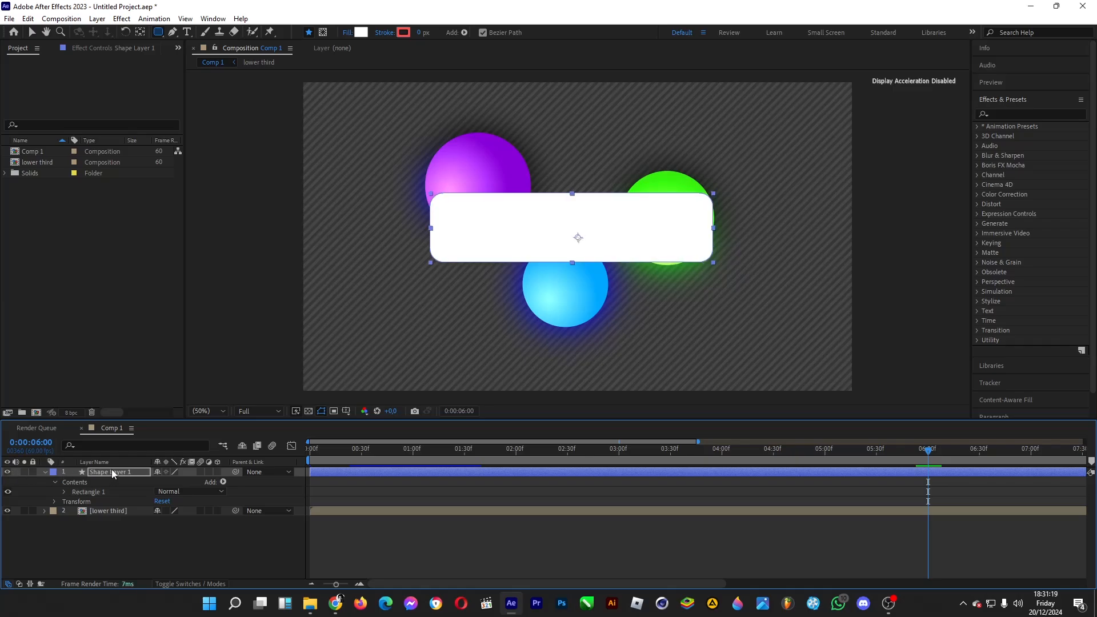
pyautogui.click(7, 472)
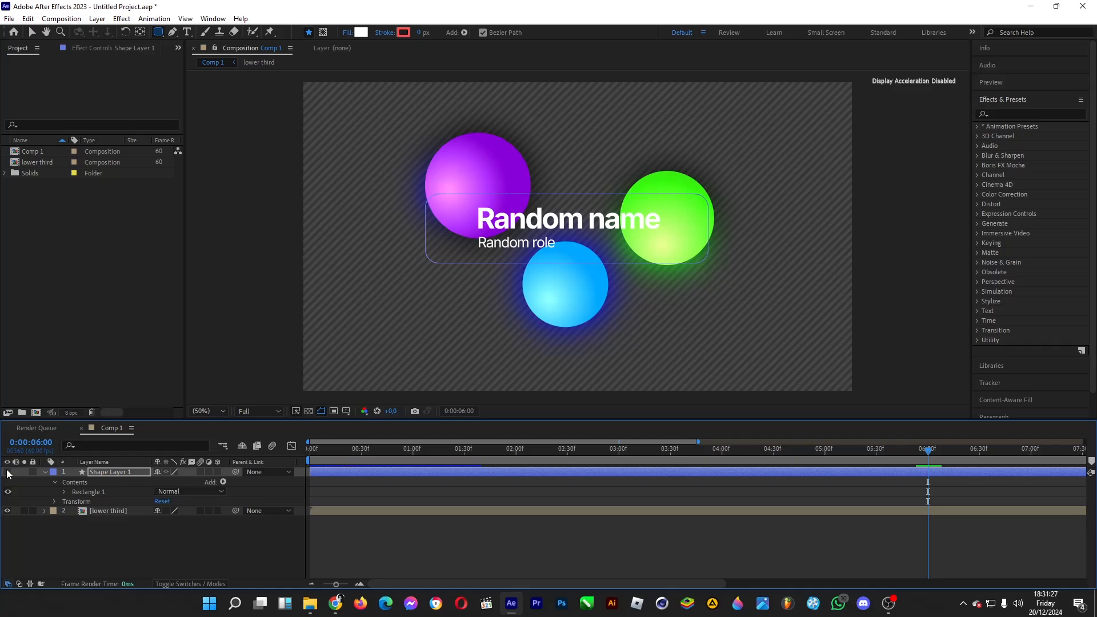
pyautogui.click(111, 472)
pyautogui.press('Delete')
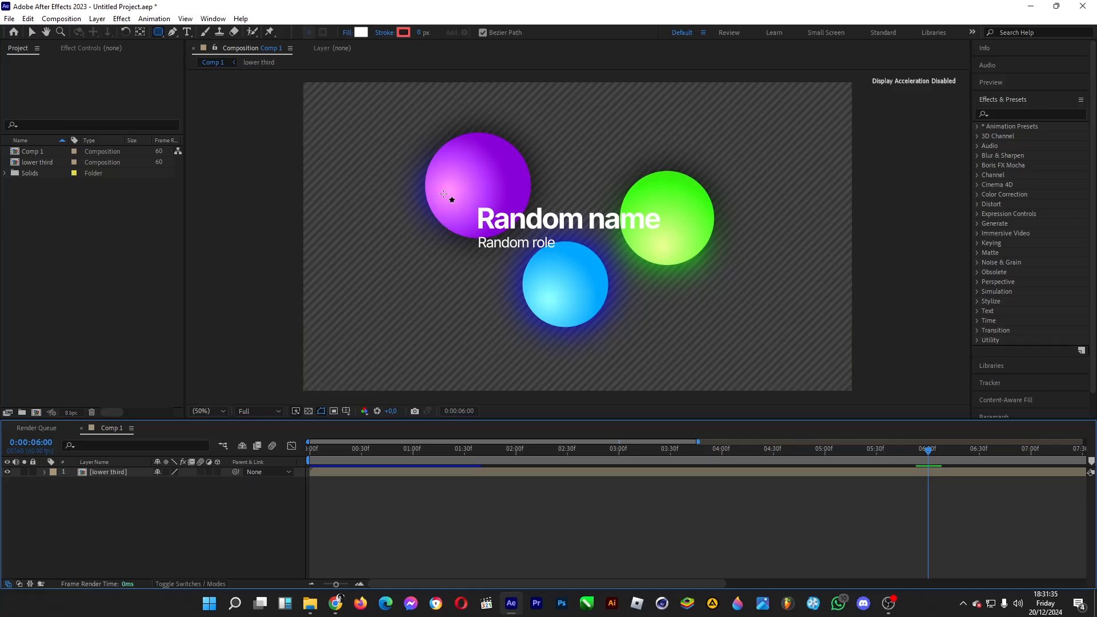
pyautogui.moveTo(445, 192); pyautogui.dragTo(684, 266)
pyautogui.hotkey('ctrl', 'z')
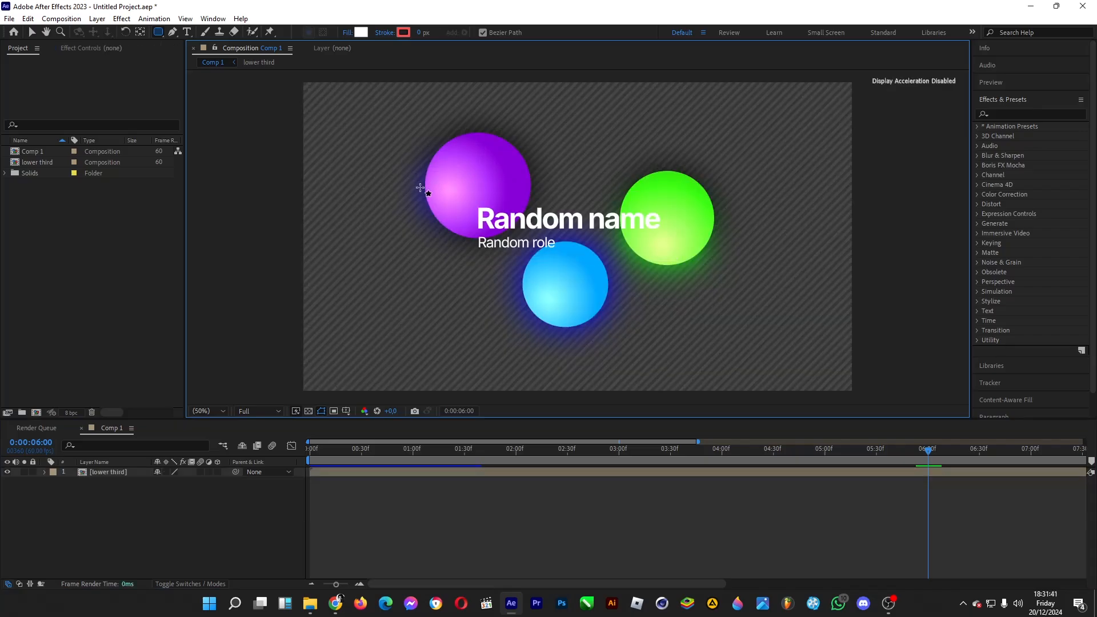
# Step: Draw a white rounded rectangle enclosing both text lines as a shape layer and hide it, leaving the lower third layer selected
pyautogui.moveTo(417, 189); pyautogui.dragTo(721, 267)
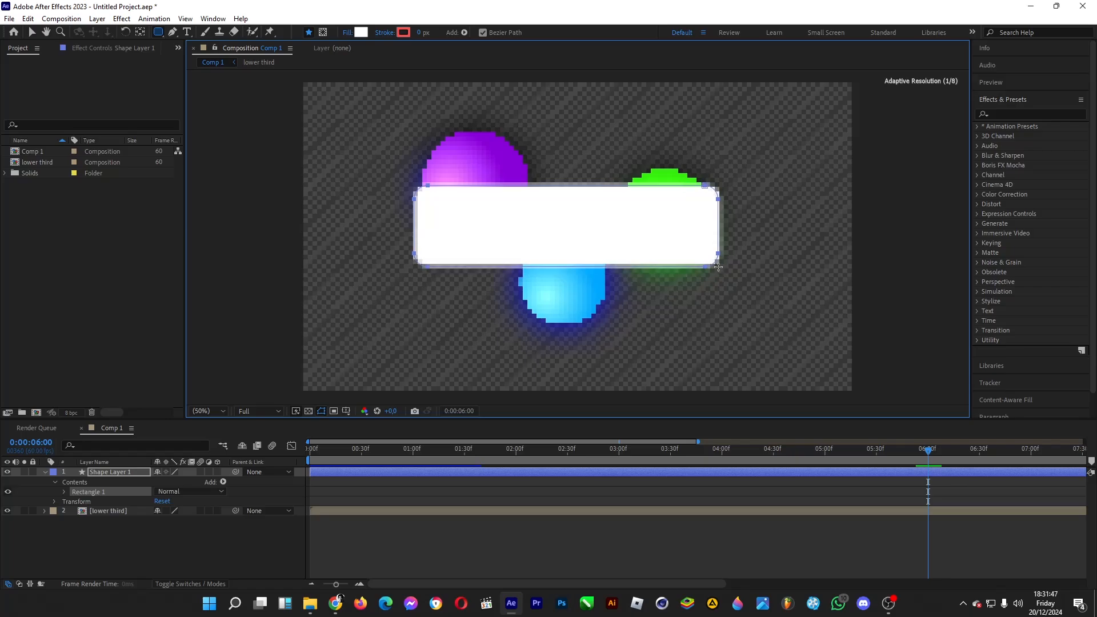
pyautogui.click(6, 472)
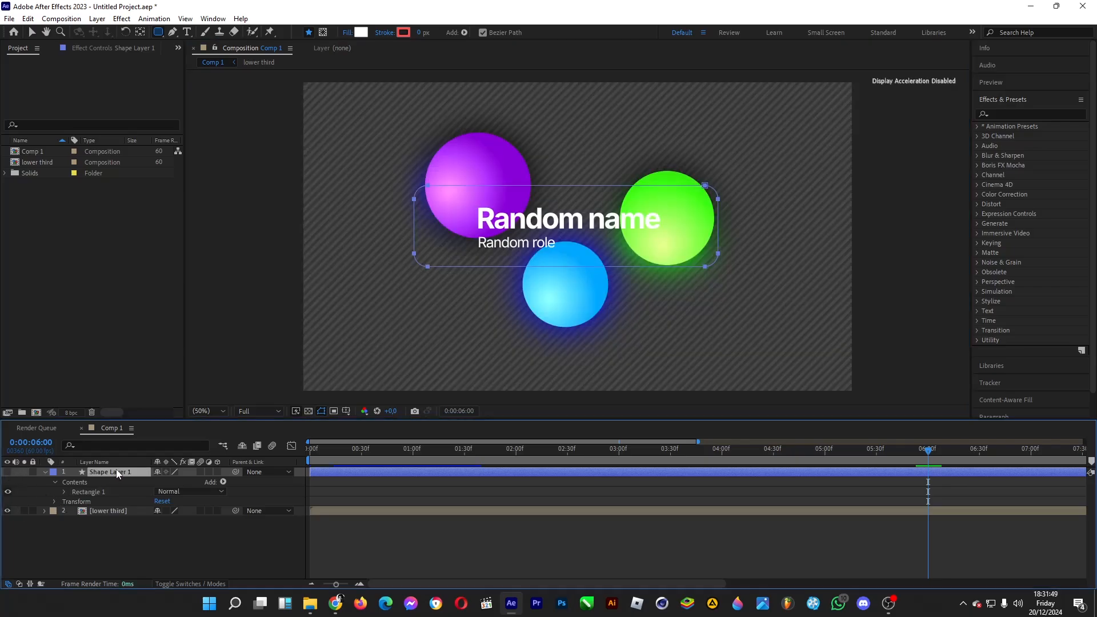
pyautogui.press('Return')
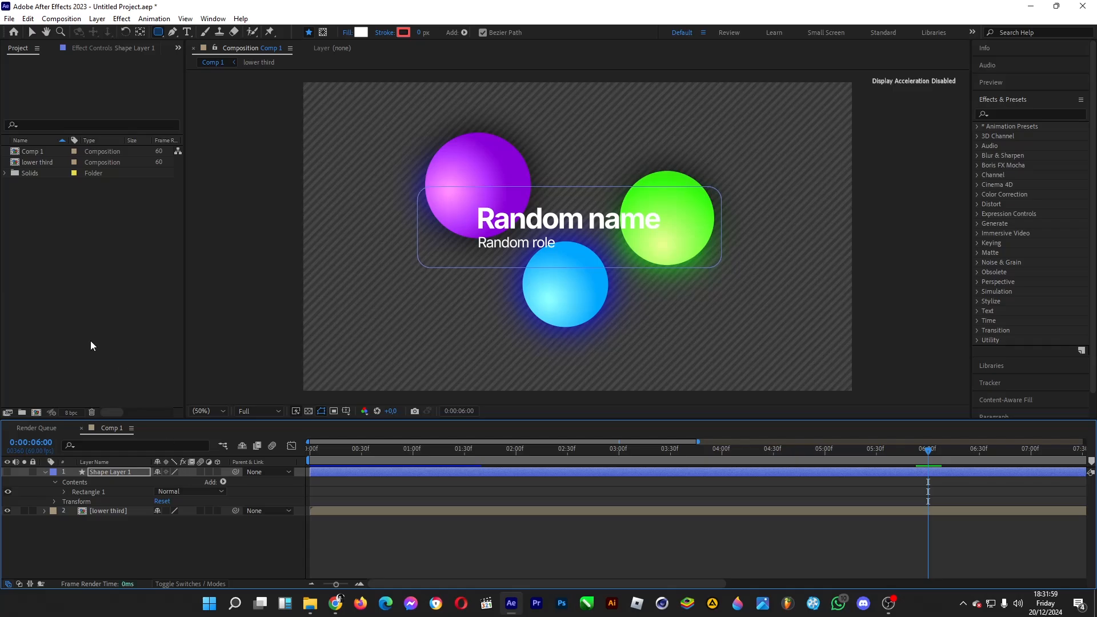
pyautogui.click(8, 472)
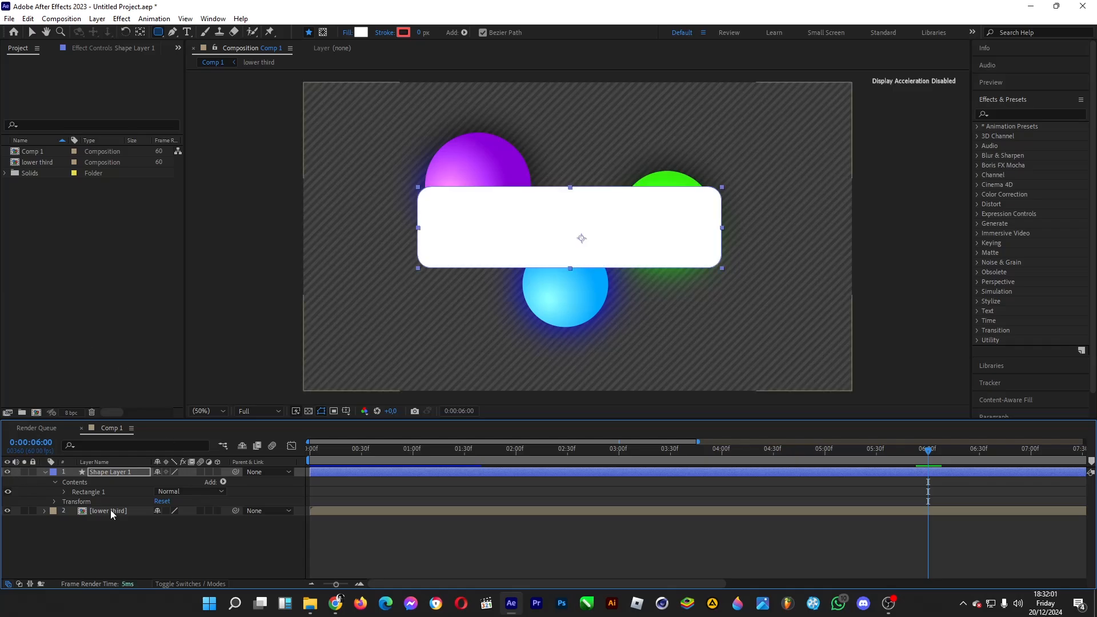
pyautogui.click(8, 472)
pyautogui.click(97, 510)
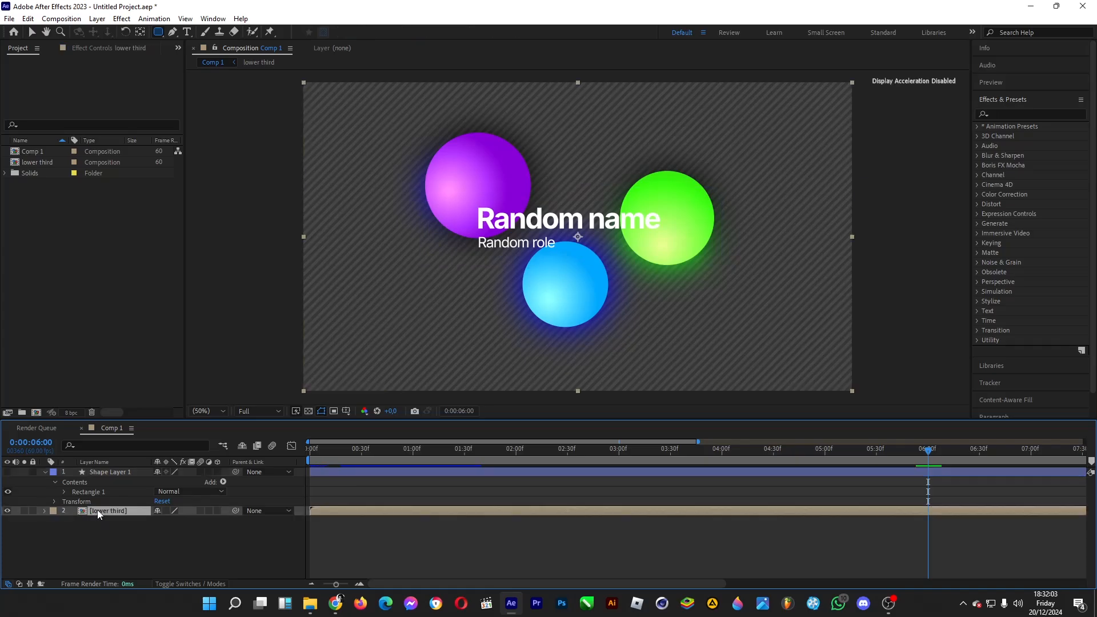
# Step: Apply the Set Matte effect to the lower third layer and take the matte from Shape Layer 1
pyautogui.click(1034, 115)
pyautogui.write('set matte')
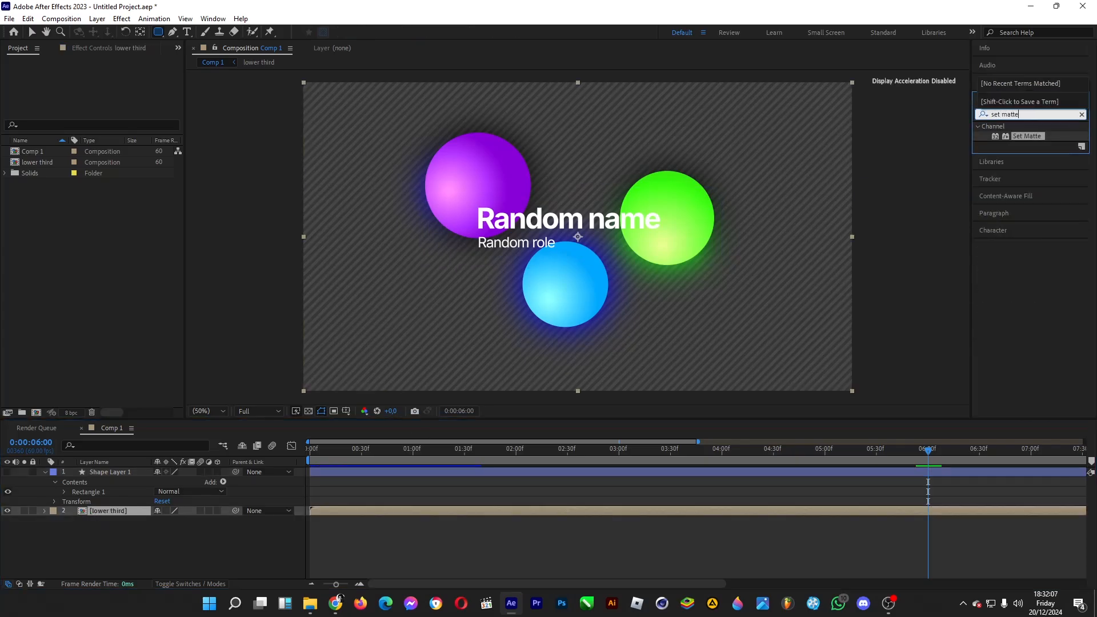
pyautogui.moveTo(1027, 136); pyautogui.dragTo(114, 509)
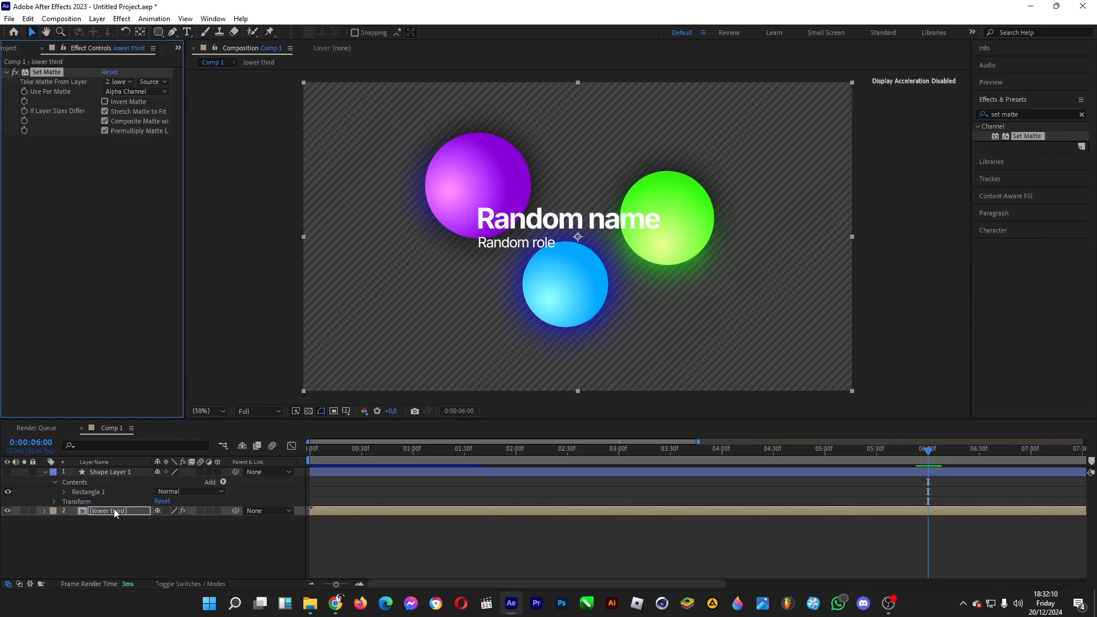
pyautogui.click(115, 81)
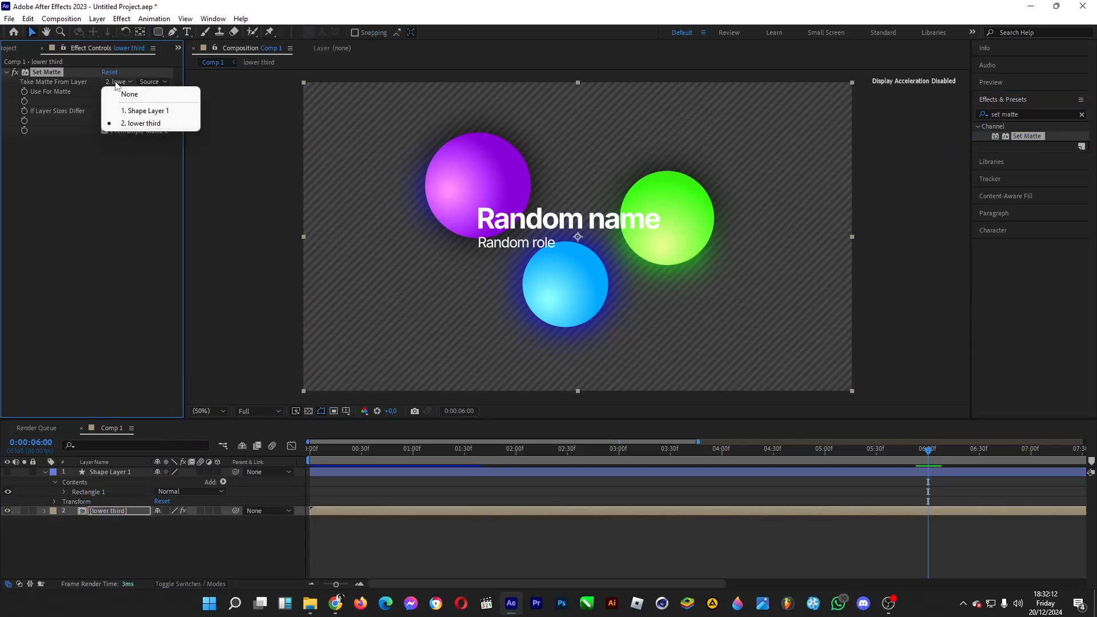
pyautogui.click(136, 111)
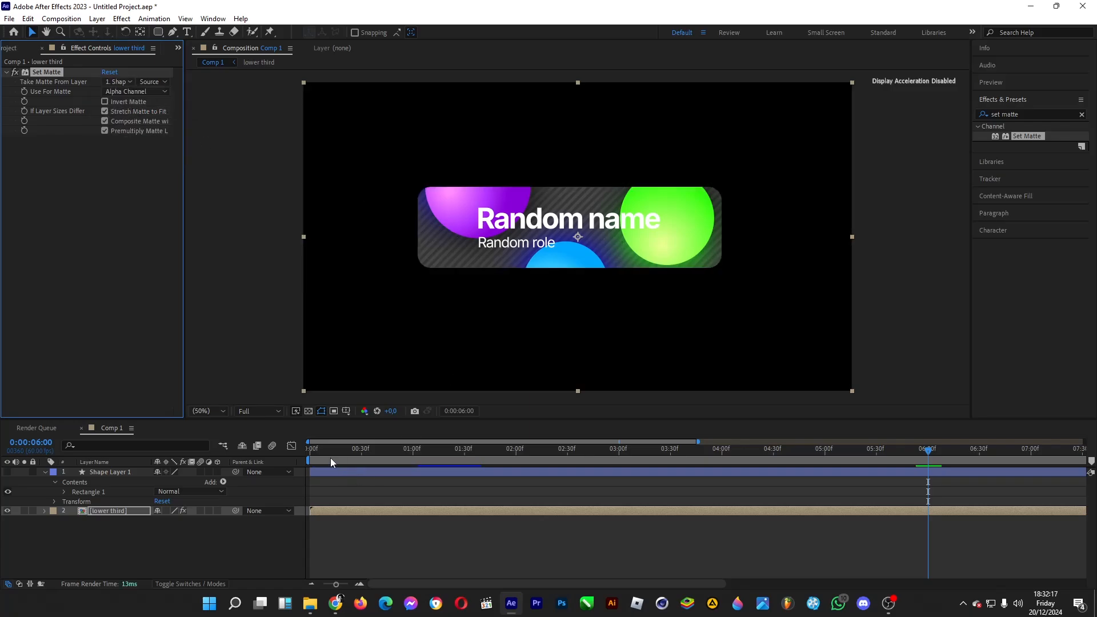
# Step: Add a Scale keyframe at 0:00:02:00 in Rectangle 1's own transform on Shape Layer 1
pyautogui.click(107, 475)
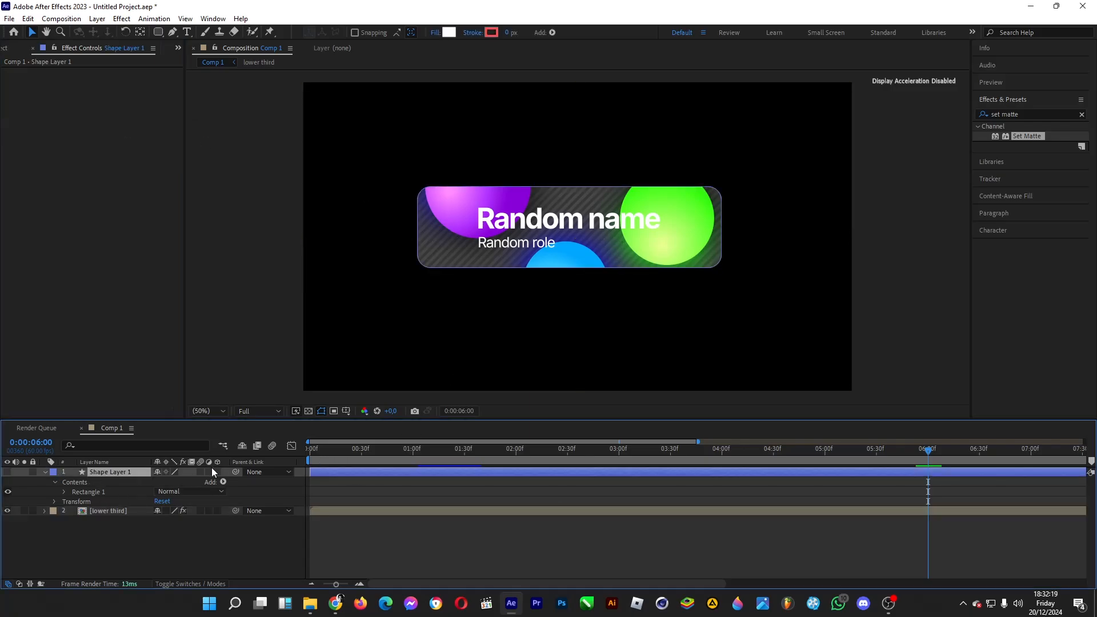
pyautogui.press('Home')
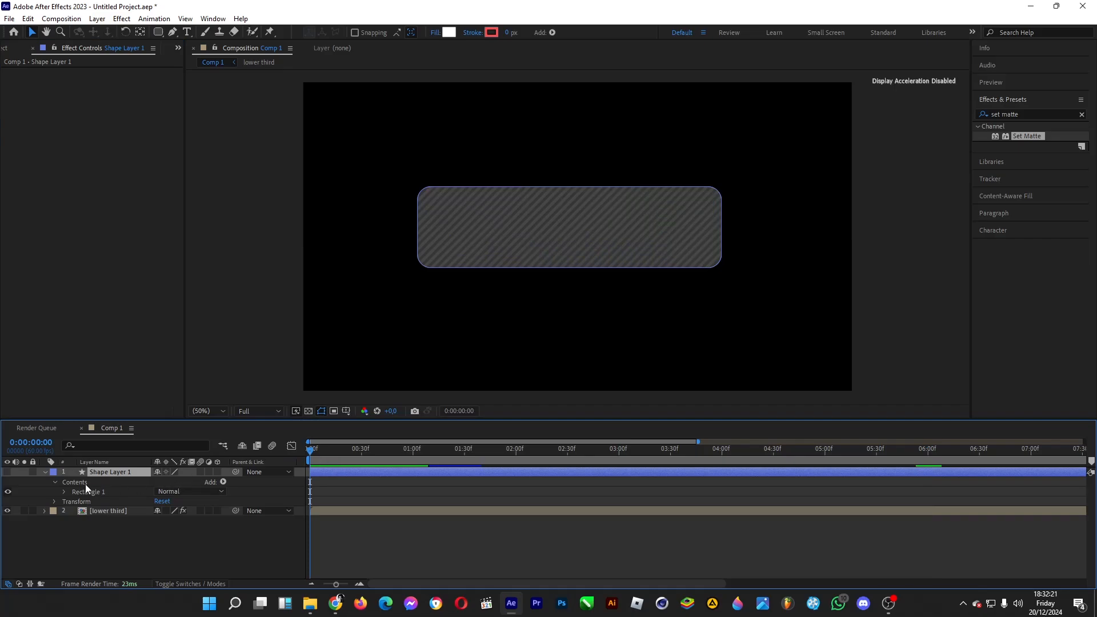
pyautogui.click(64, 492)
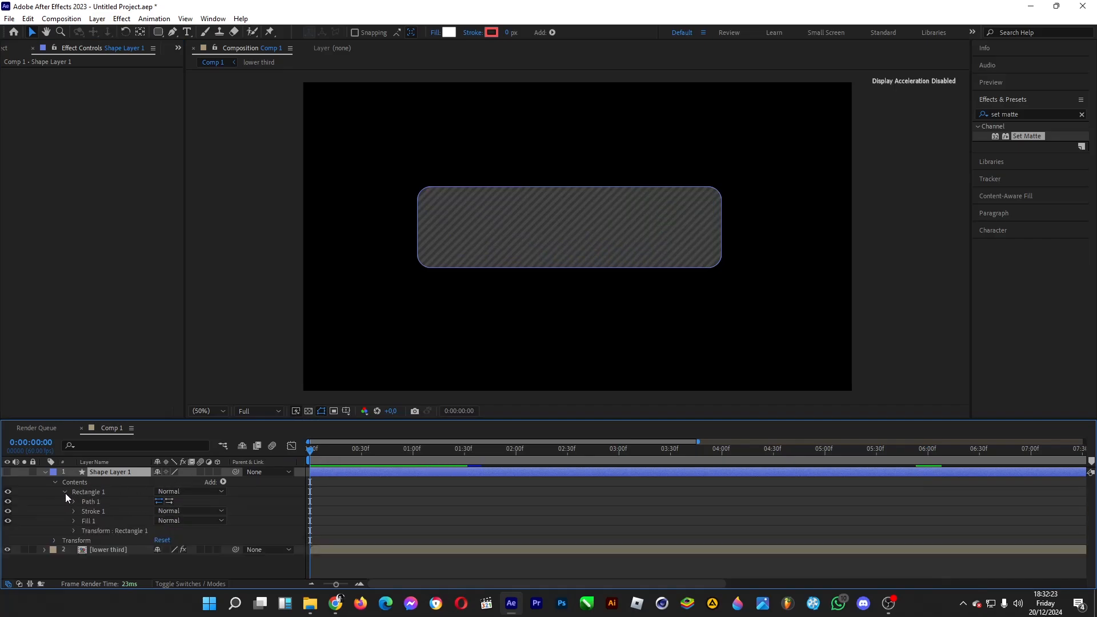
pyautogui.click(72, 531)
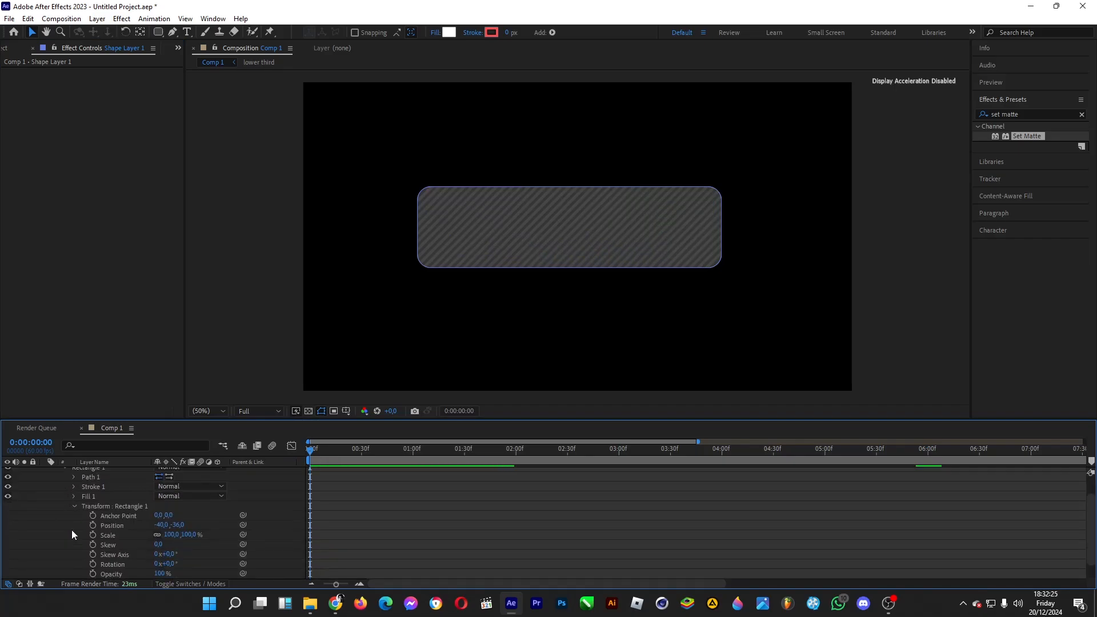
pyautogui.moveTo(444, 454); pyautogui.dragTo(516, 457)
pyautogui.click(92, 534)
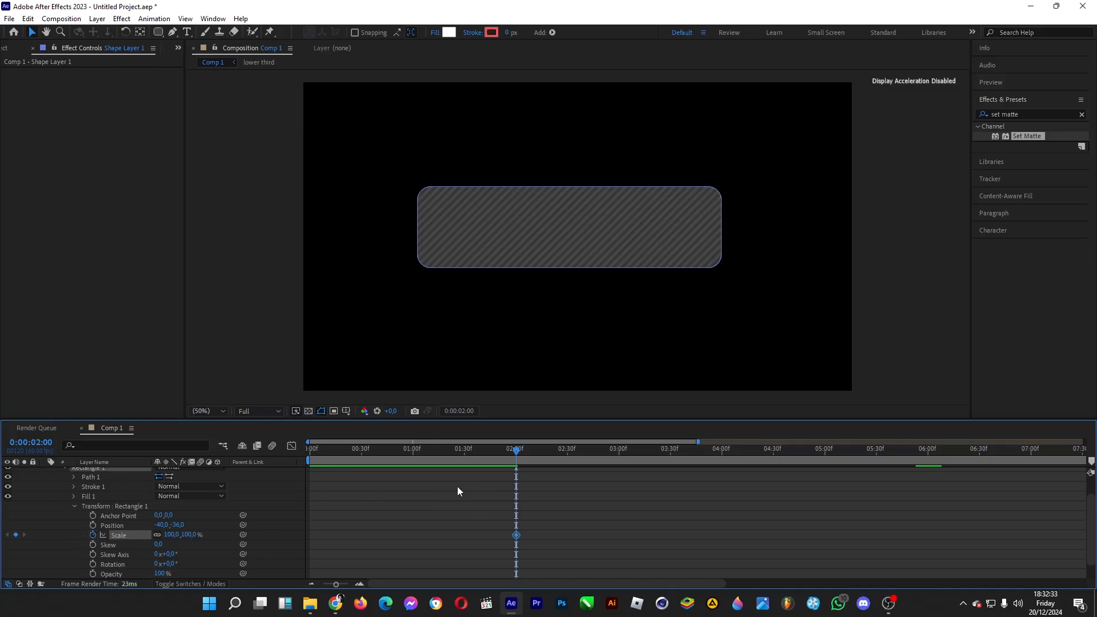
# Step: Unlink Rectangle 1's scale dimensions, set the vertical scale to 0% at 0:00:00:00, and scrub through the opening animation
pyautogui.moveTo(317, 447); pyautogui.dragTo(297, 448)
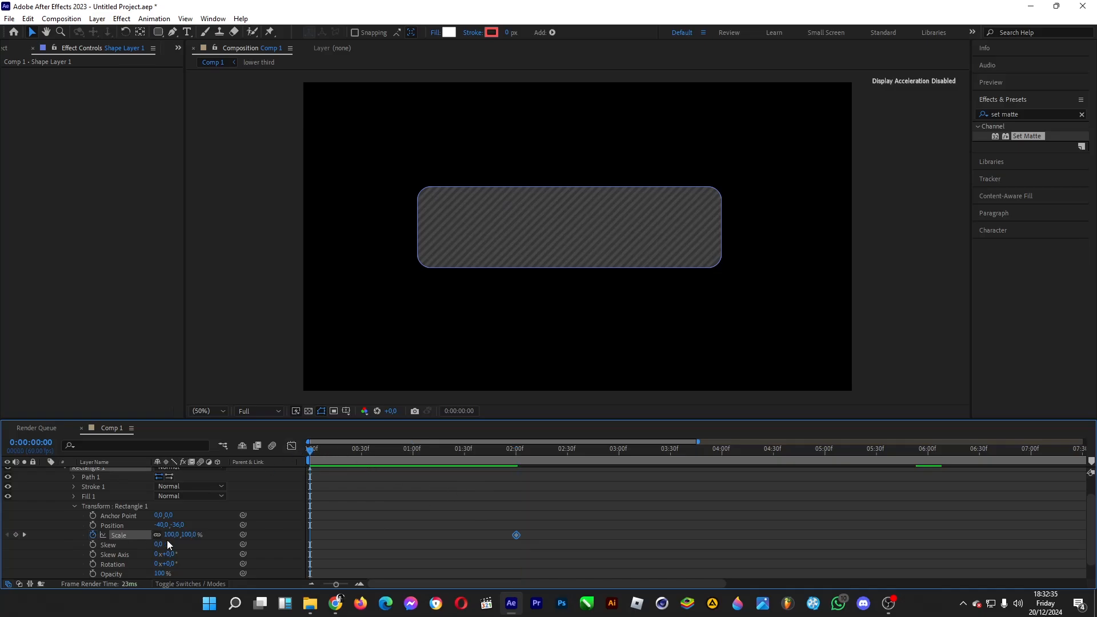
pyautogui.click(191, 534)
pyautogui.write('0')
pyautogui.press('Return')
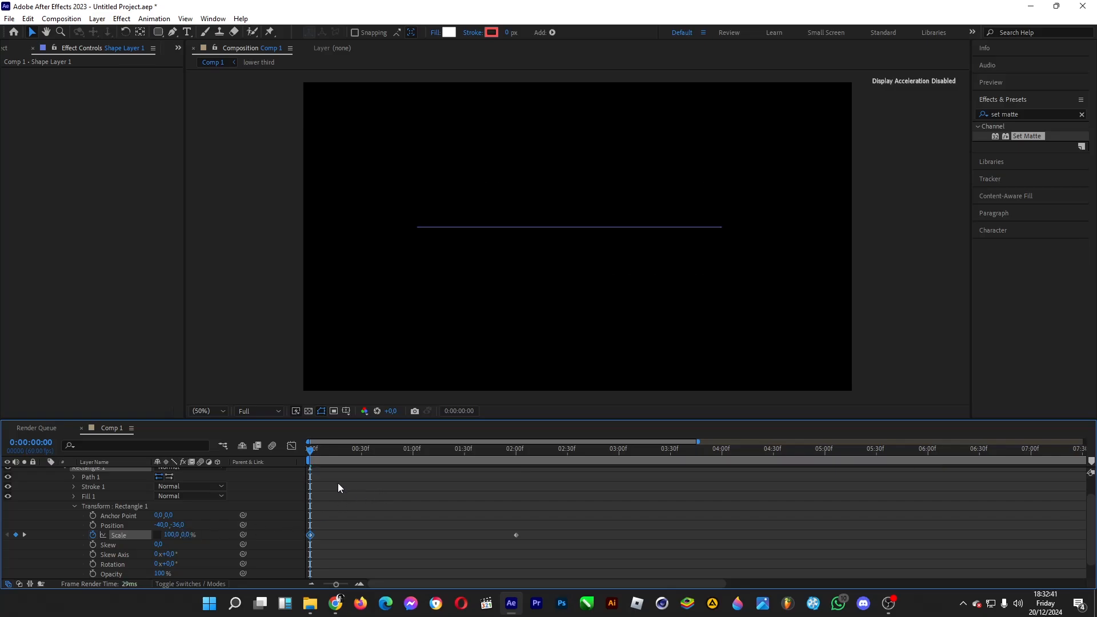
pyautogui.moveTo(317, 451); pyautogui.dragTo(461, 452)
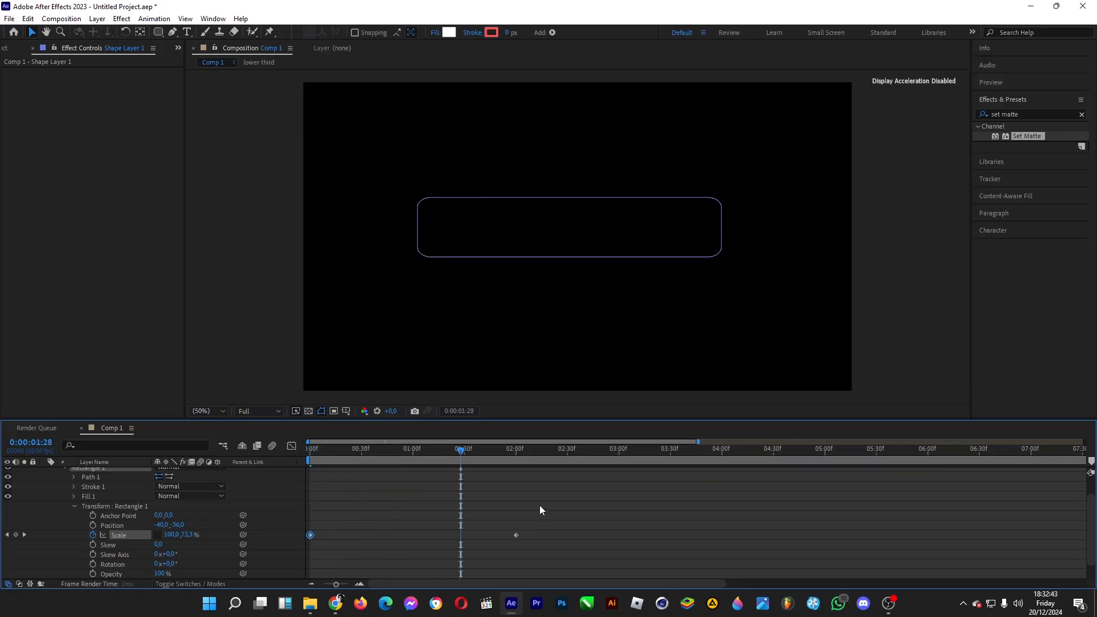
# Step: Copy Rectangle 1's Scale keyframe from 0:00:02:00 to 0:00:14:00
pyautogui.moveTo(509, 547); pyautogui.dragTo(513, 541)
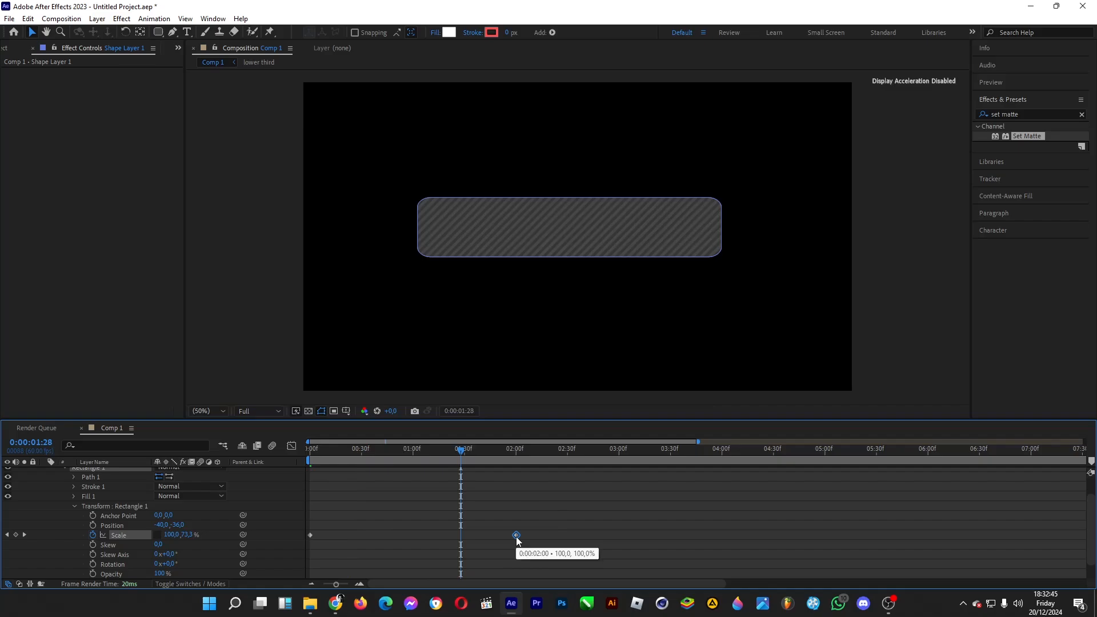
pyautogui.click(365, 552)
pyautogui.click(321, 585)
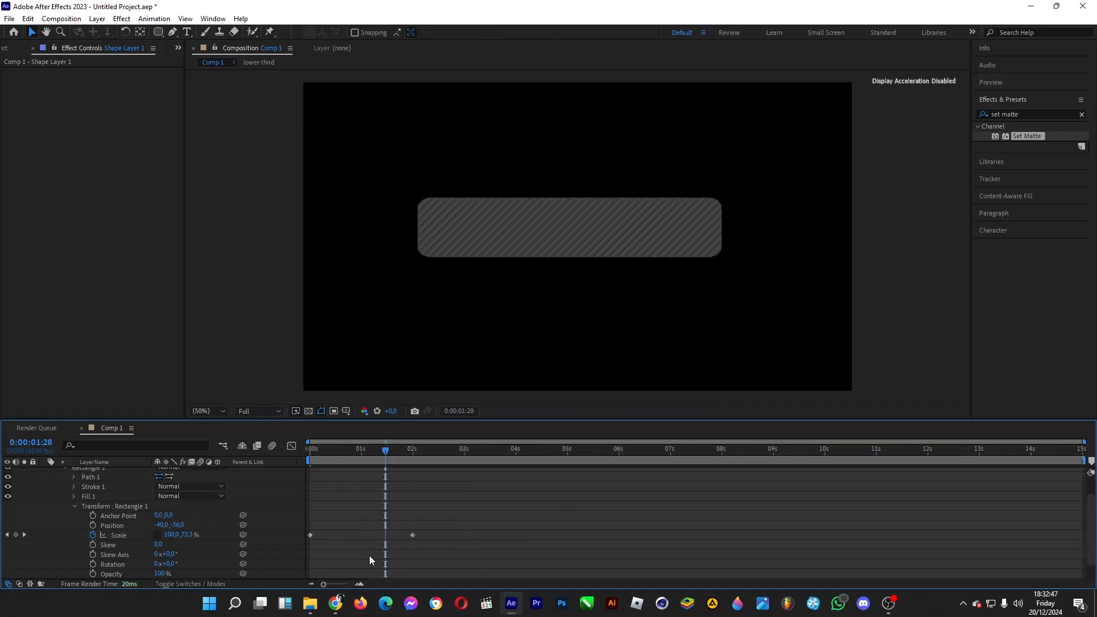
pyautogui.click(413, 536)
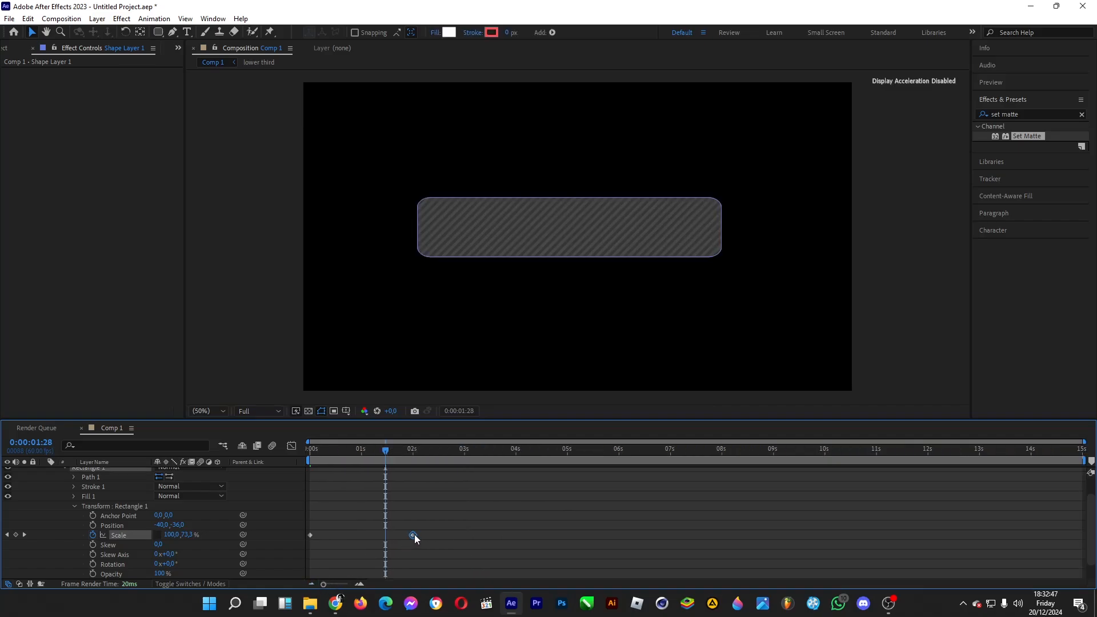
pyautogui.click(1031, 452)
pyautogui.hotkey('ctrl', 'v')
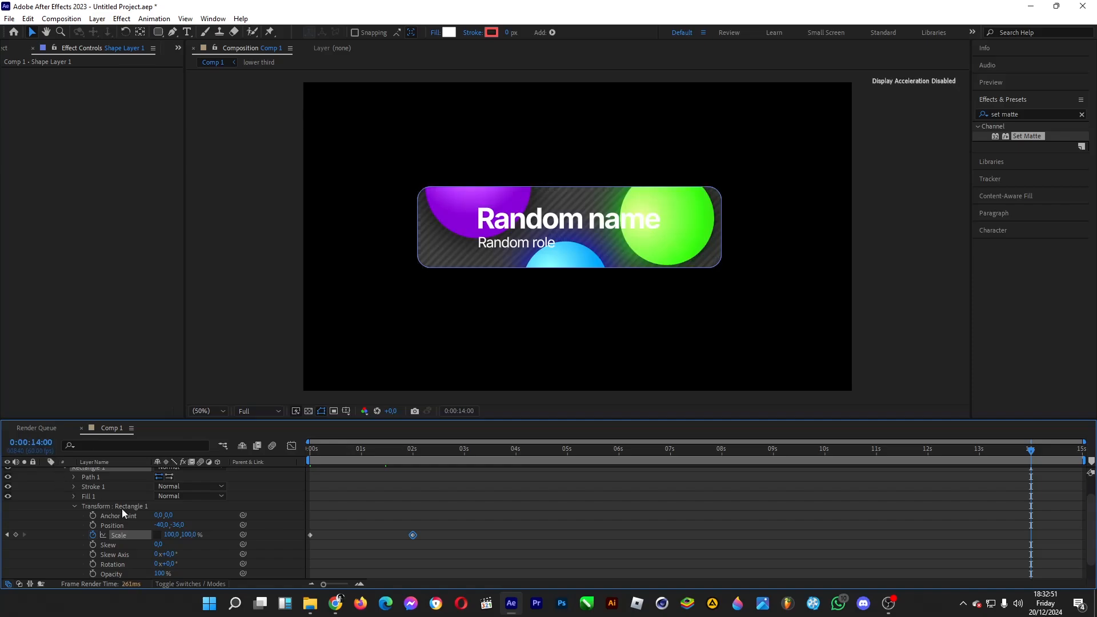
# Step: Copy Rectangle 1's first Scale keyframe to 0:00:15:00
pyautogui.click(311, 535)
pyautogui.click(35, 442)
pyautogui.write('1500')
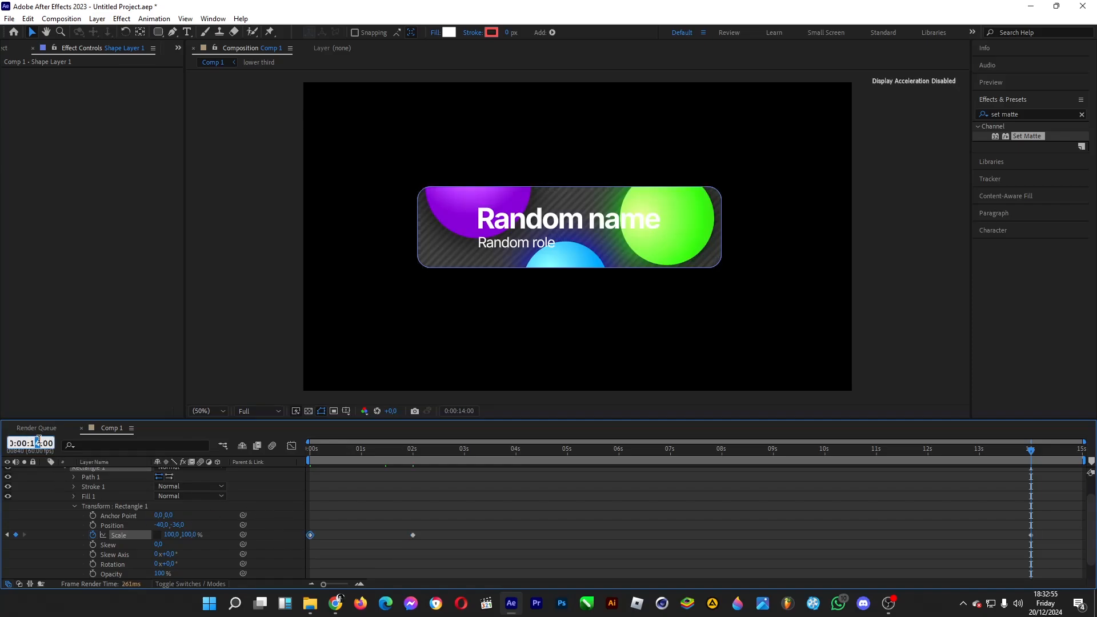
pyautogui.press('Return')
pyautogui.hotkey('ctrl', 'v')
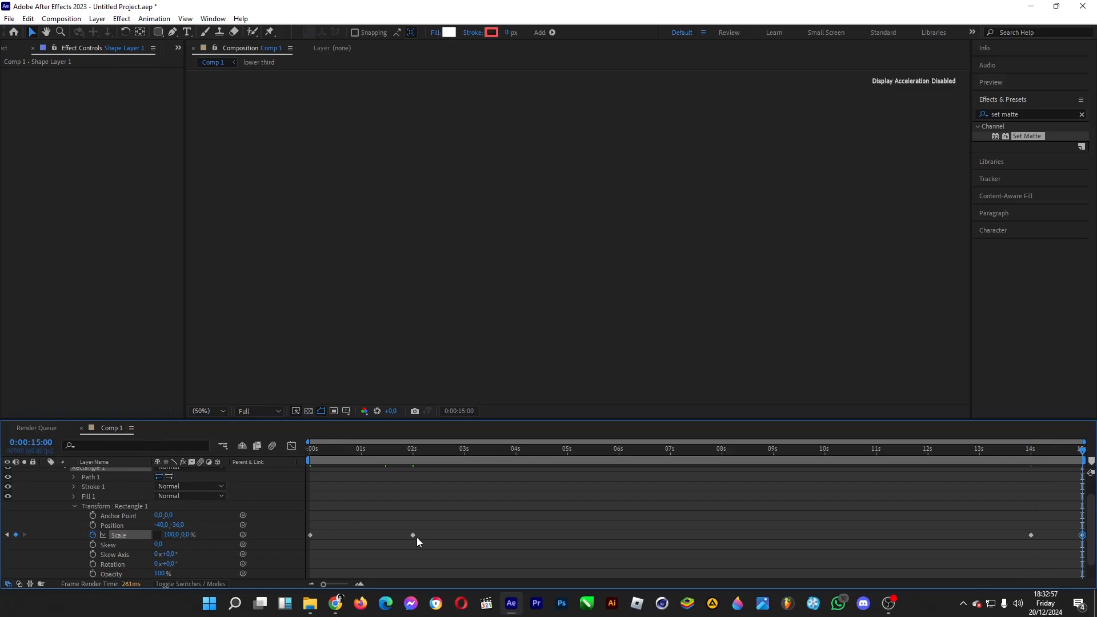
# Step: Move Rectangle 1's Scale keyframe from 0:00:14:00 to exactly 0:00:13:00
pyautogui.click(979, 451)
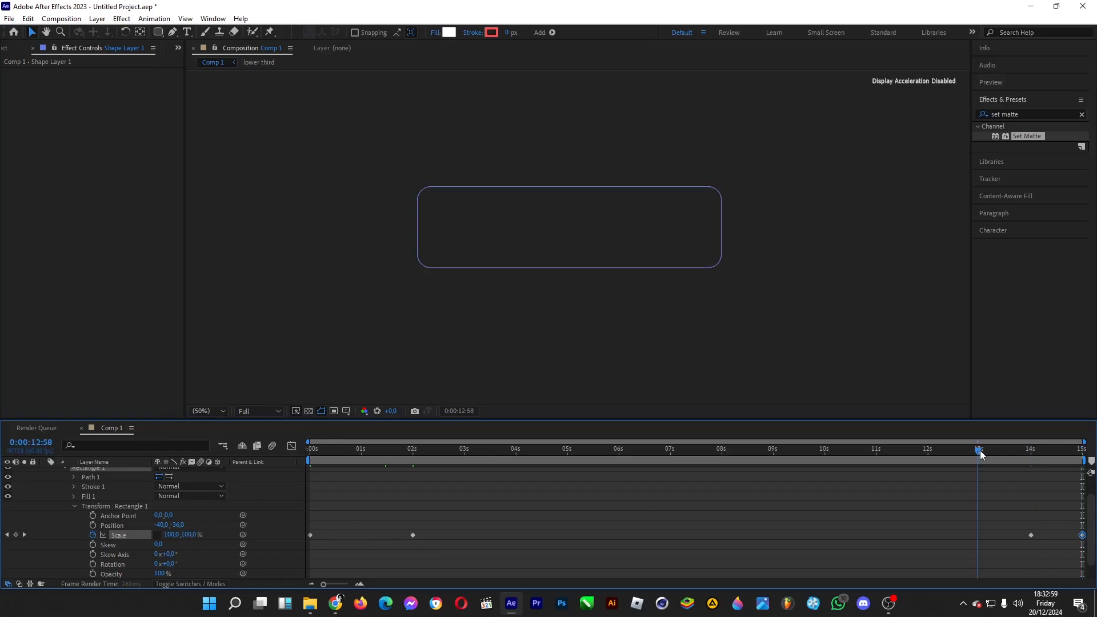
pyautogui.moveTo(1031, 535); pyautogui.dragTo(981, 535)
pyautogui.click(359, 584)
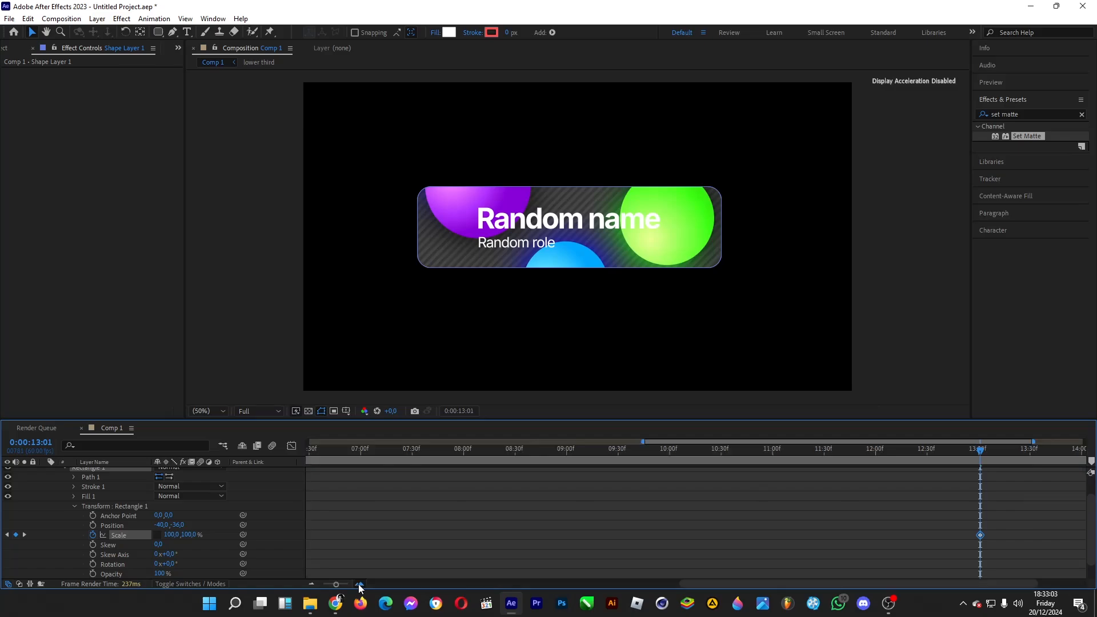
pyautogui.click(974, 455)
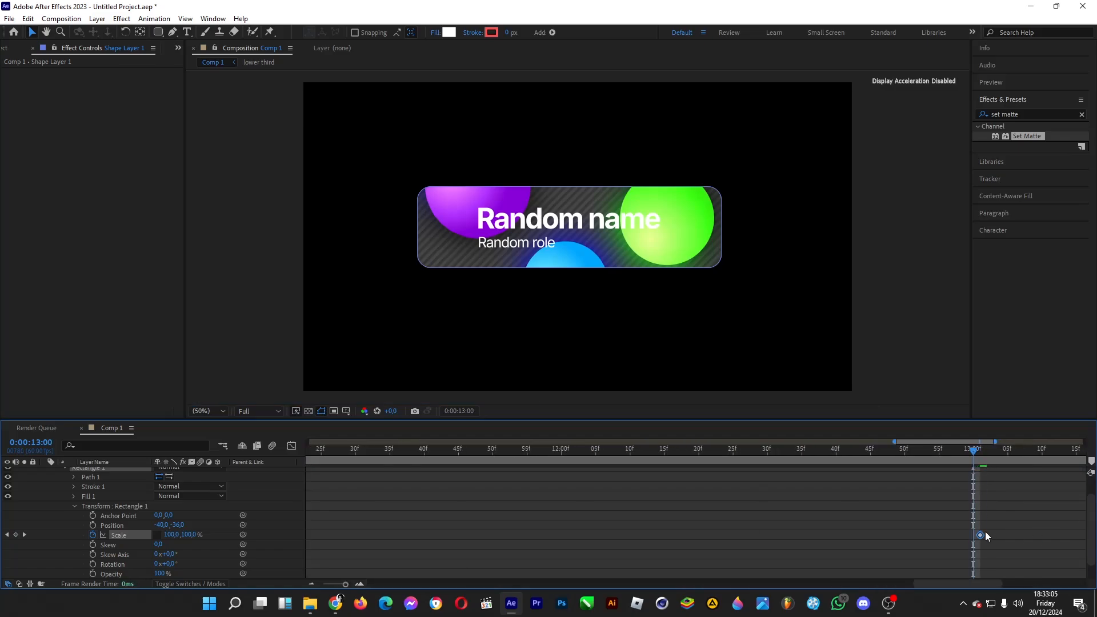
pyautogui.moveTo(980, 535); pyautogui.dragTo(974, 535)
pyautogui.click(312, 583)
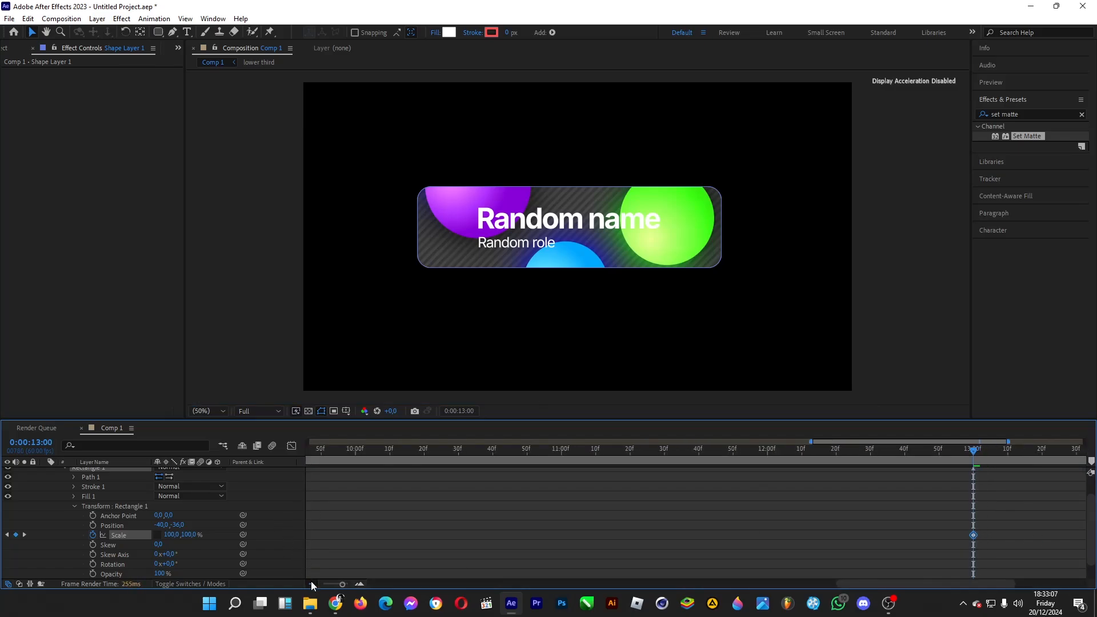
# Step: Apply Easy Ease to Rectangle 1's Scale keyframes at 0:00:02:00 and 0:00:15:00
pyautogui.moveTo(416, 495); pyautogui.dragTo(409, 547)
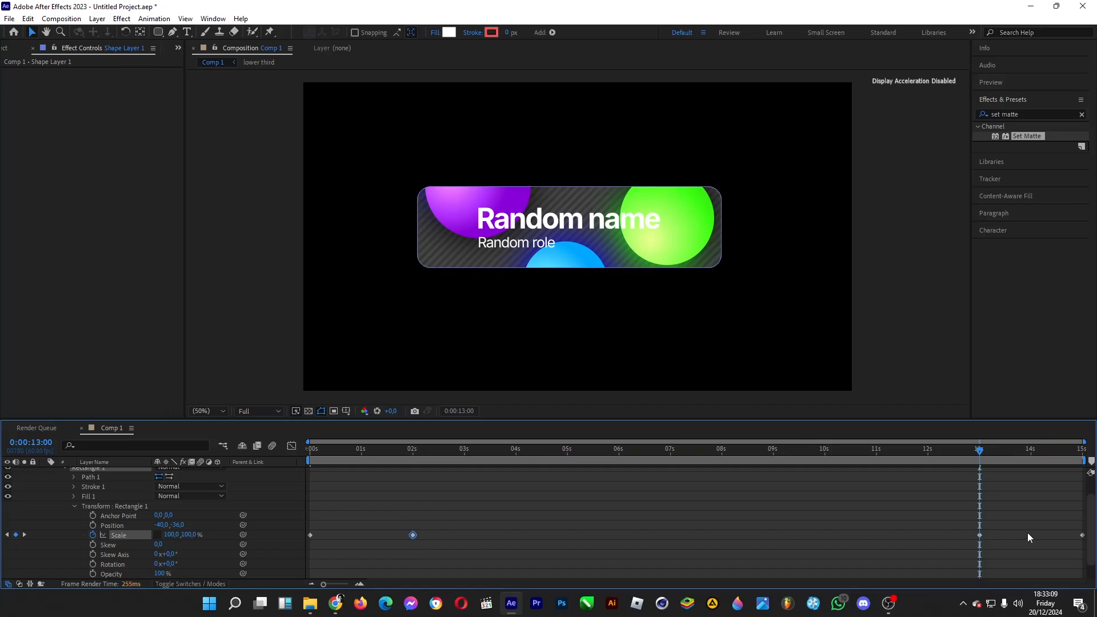
pyautogui.rightClick(1083, 535)
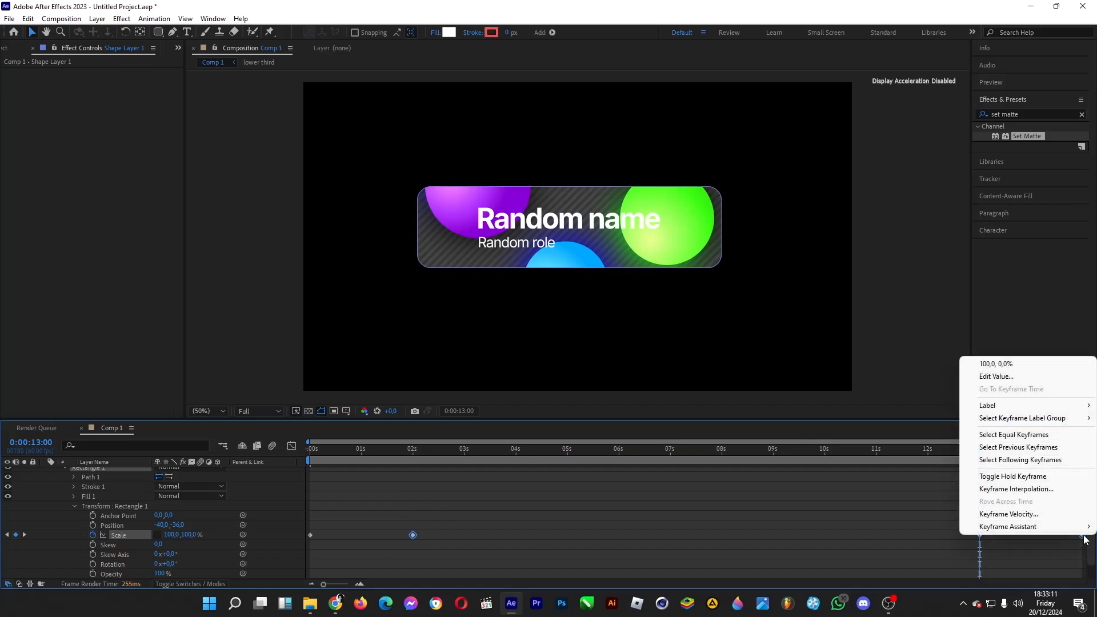
pyautogui.moveTo(1009, 527)
pyautogui.click(826, 453)
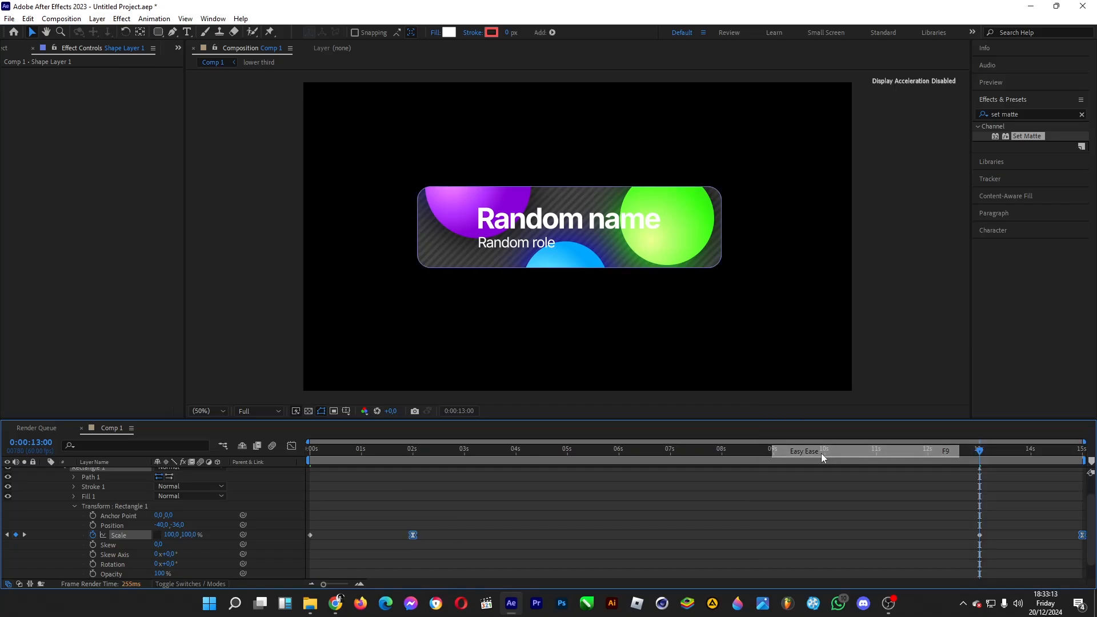
# Step: Set the incoming velocity influence of the two eased Scale keyframes to 75%, collapse Shape Layer 1, and scrub the reveal
pyautogui.rightClick(1083, 541)
pyautogui.click(1032, 582)
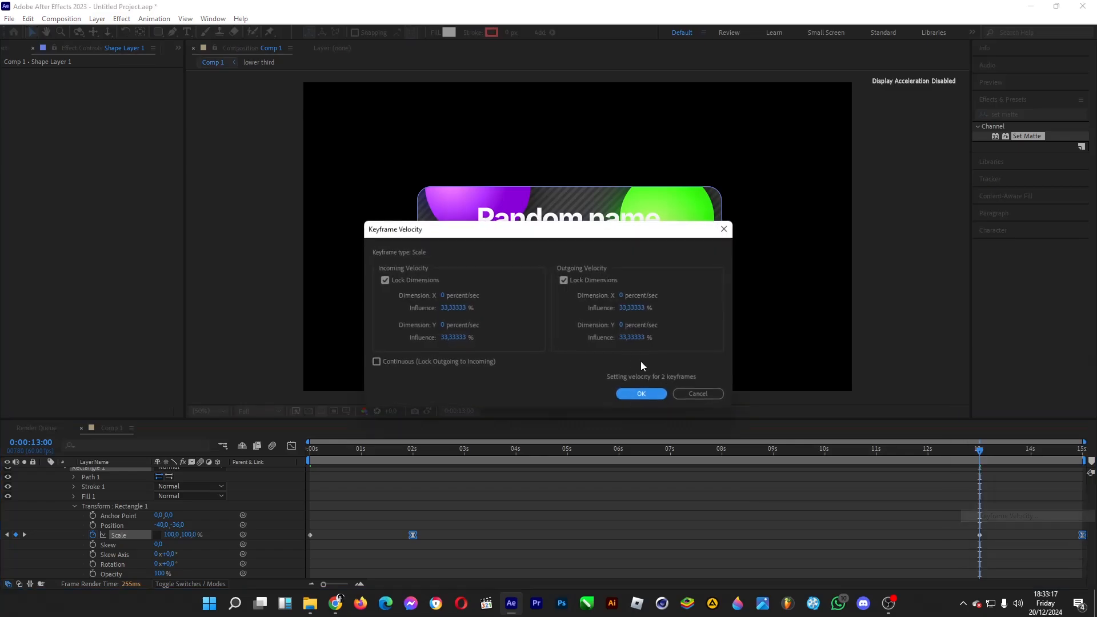
pyautogui.click(466, 342)
pyautogui.write('90')
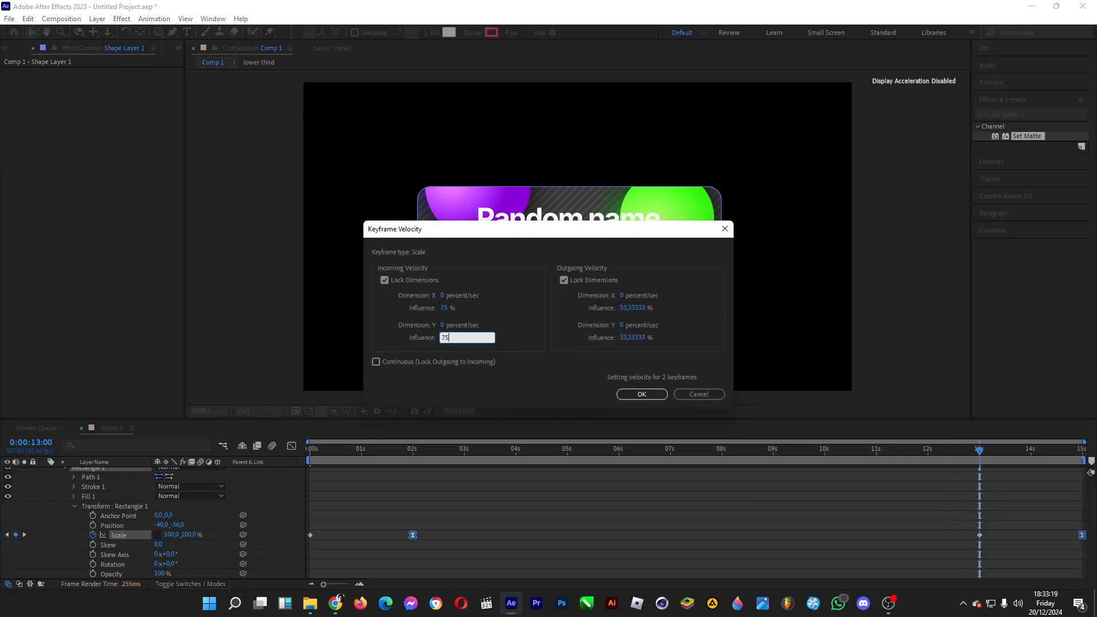
pyautogui.press('Return')
pyautogui.click(466, 347)
pyautogui.scroll(1, 321, 495)
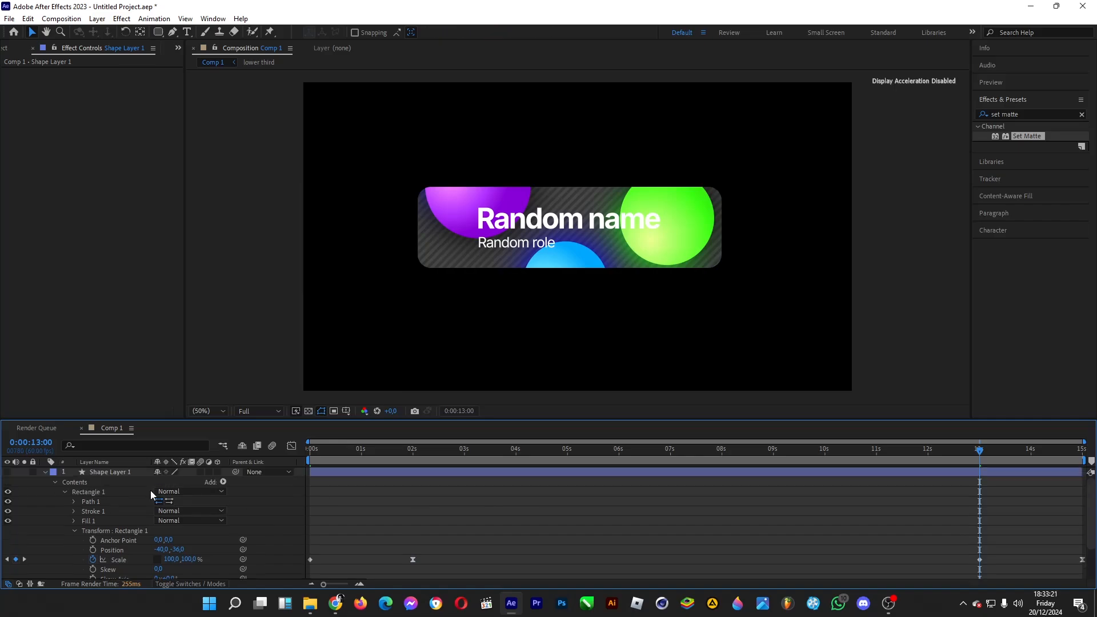
pyautogui.click(46, 472)
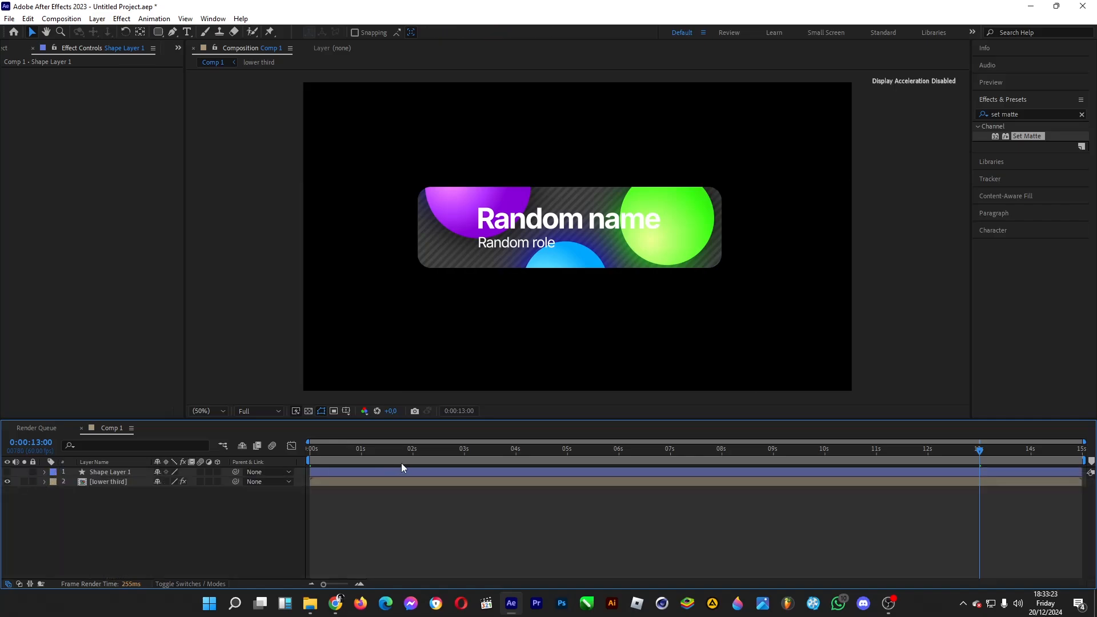
pyautogui.moveTo(310, 452); pyautogui.dragTo(462, 454)
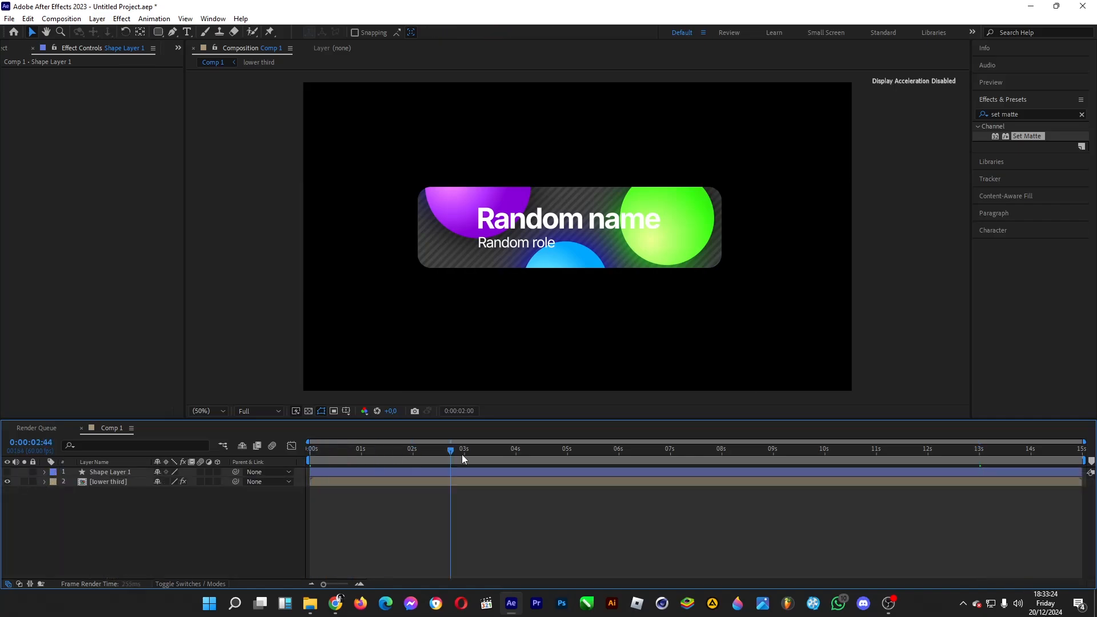
# Step: Apply the Drop Shadow effect to the lower third layer and show the composition over the transparency grid
pyautogui.click(104, 481)
pyautogui.click(1026, 115)
pyautogui.write('shadow')
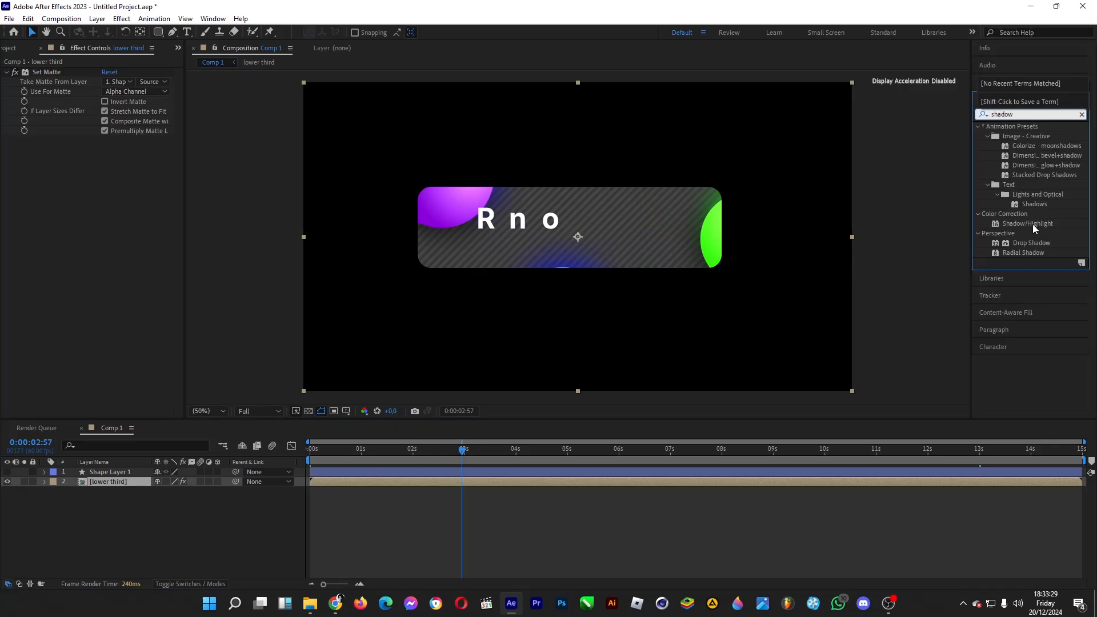
pyautogui.moveTo(1030, 243); pyautogui.dragTo(100, 483)
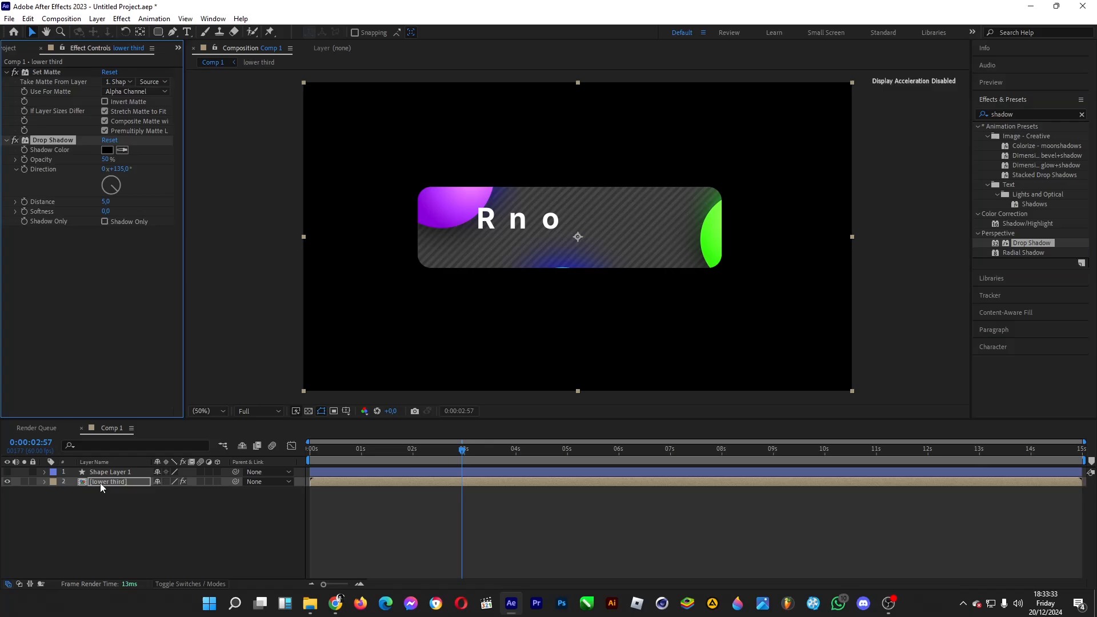
pyautogui.click(307, 411)
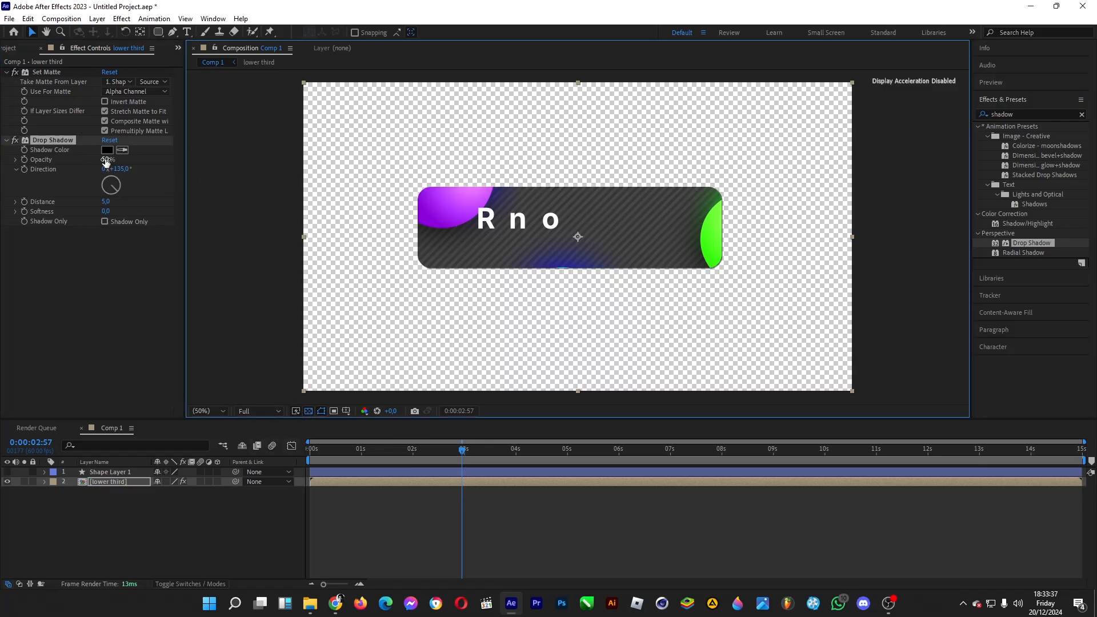
# Step: Set the lower third's drop shadow distance to 38 and softness to 90, leaving no layer selected
pyautogui.moveTo(106, 201); pyautogui.dragTo(321, 212)
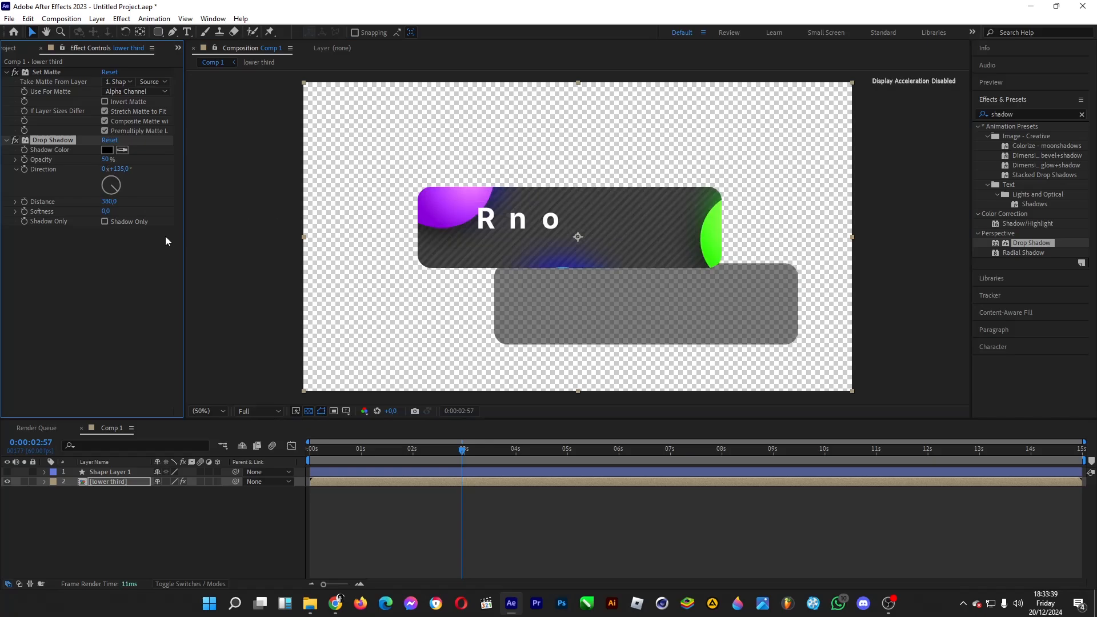
pyautogui.hotkey('ctrl', 'z')
pyautogui.moveTo(106, 203); pyautogui.dragTo(159, 215)
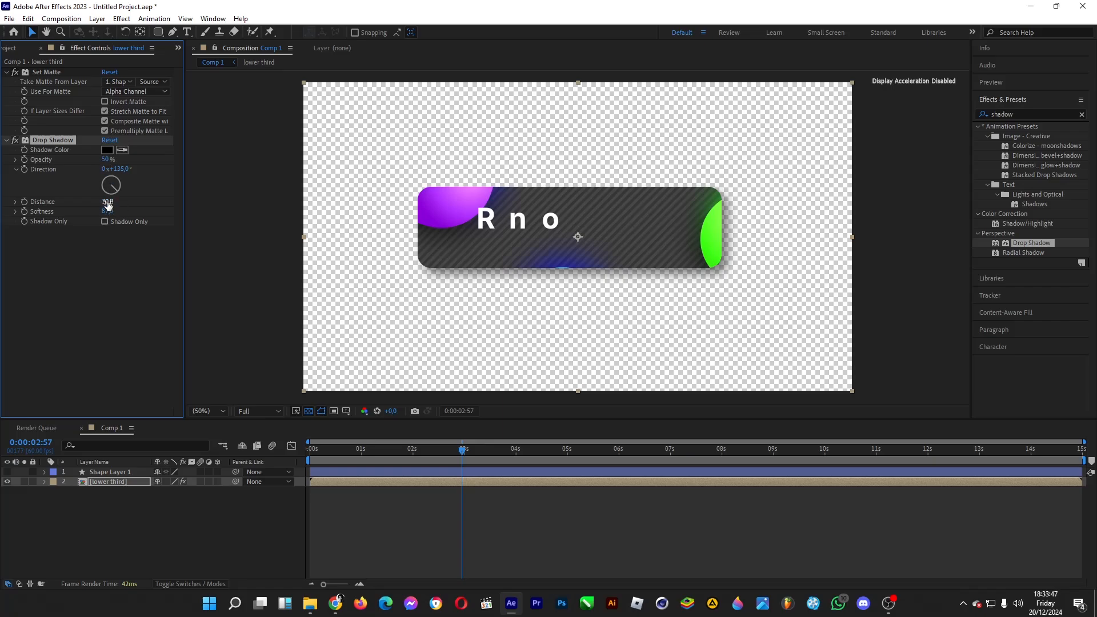
pyautogui.moveTo(107, 203); pyautogui.dragTo(118, 204)
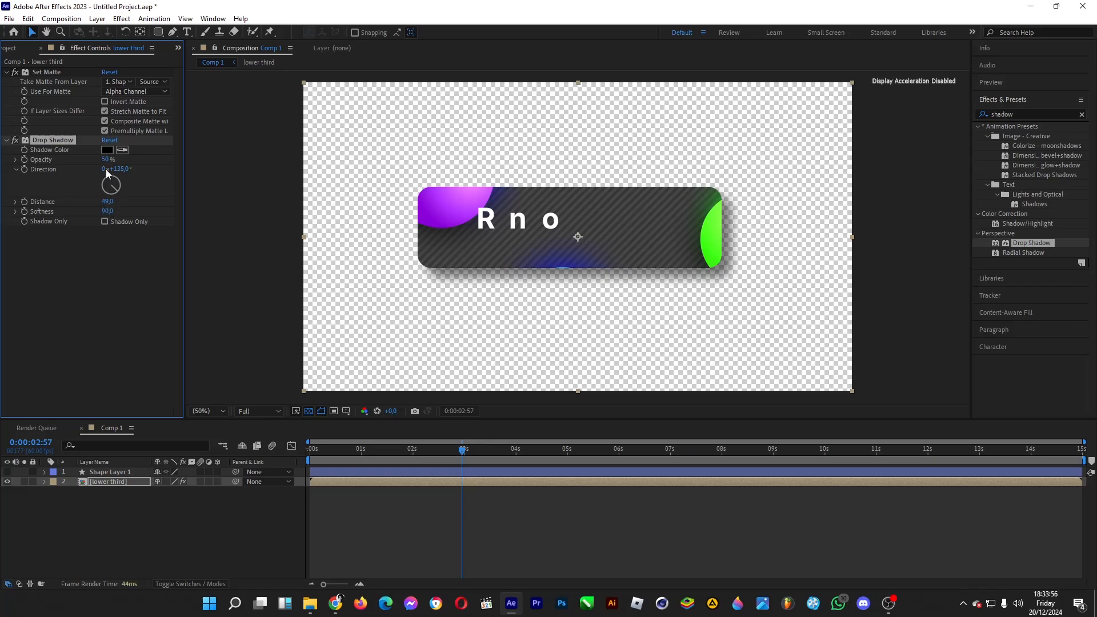
pyautogui.moveTo(107, 203); pyautogui.dragTo(100, 204)
pyautogui.click(214, 527)
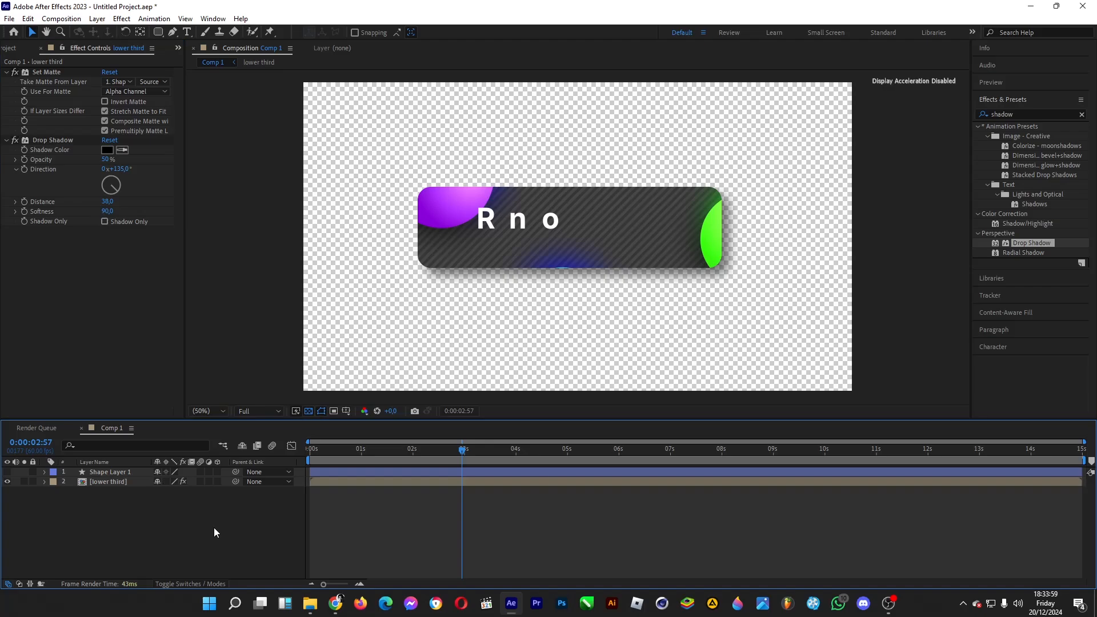